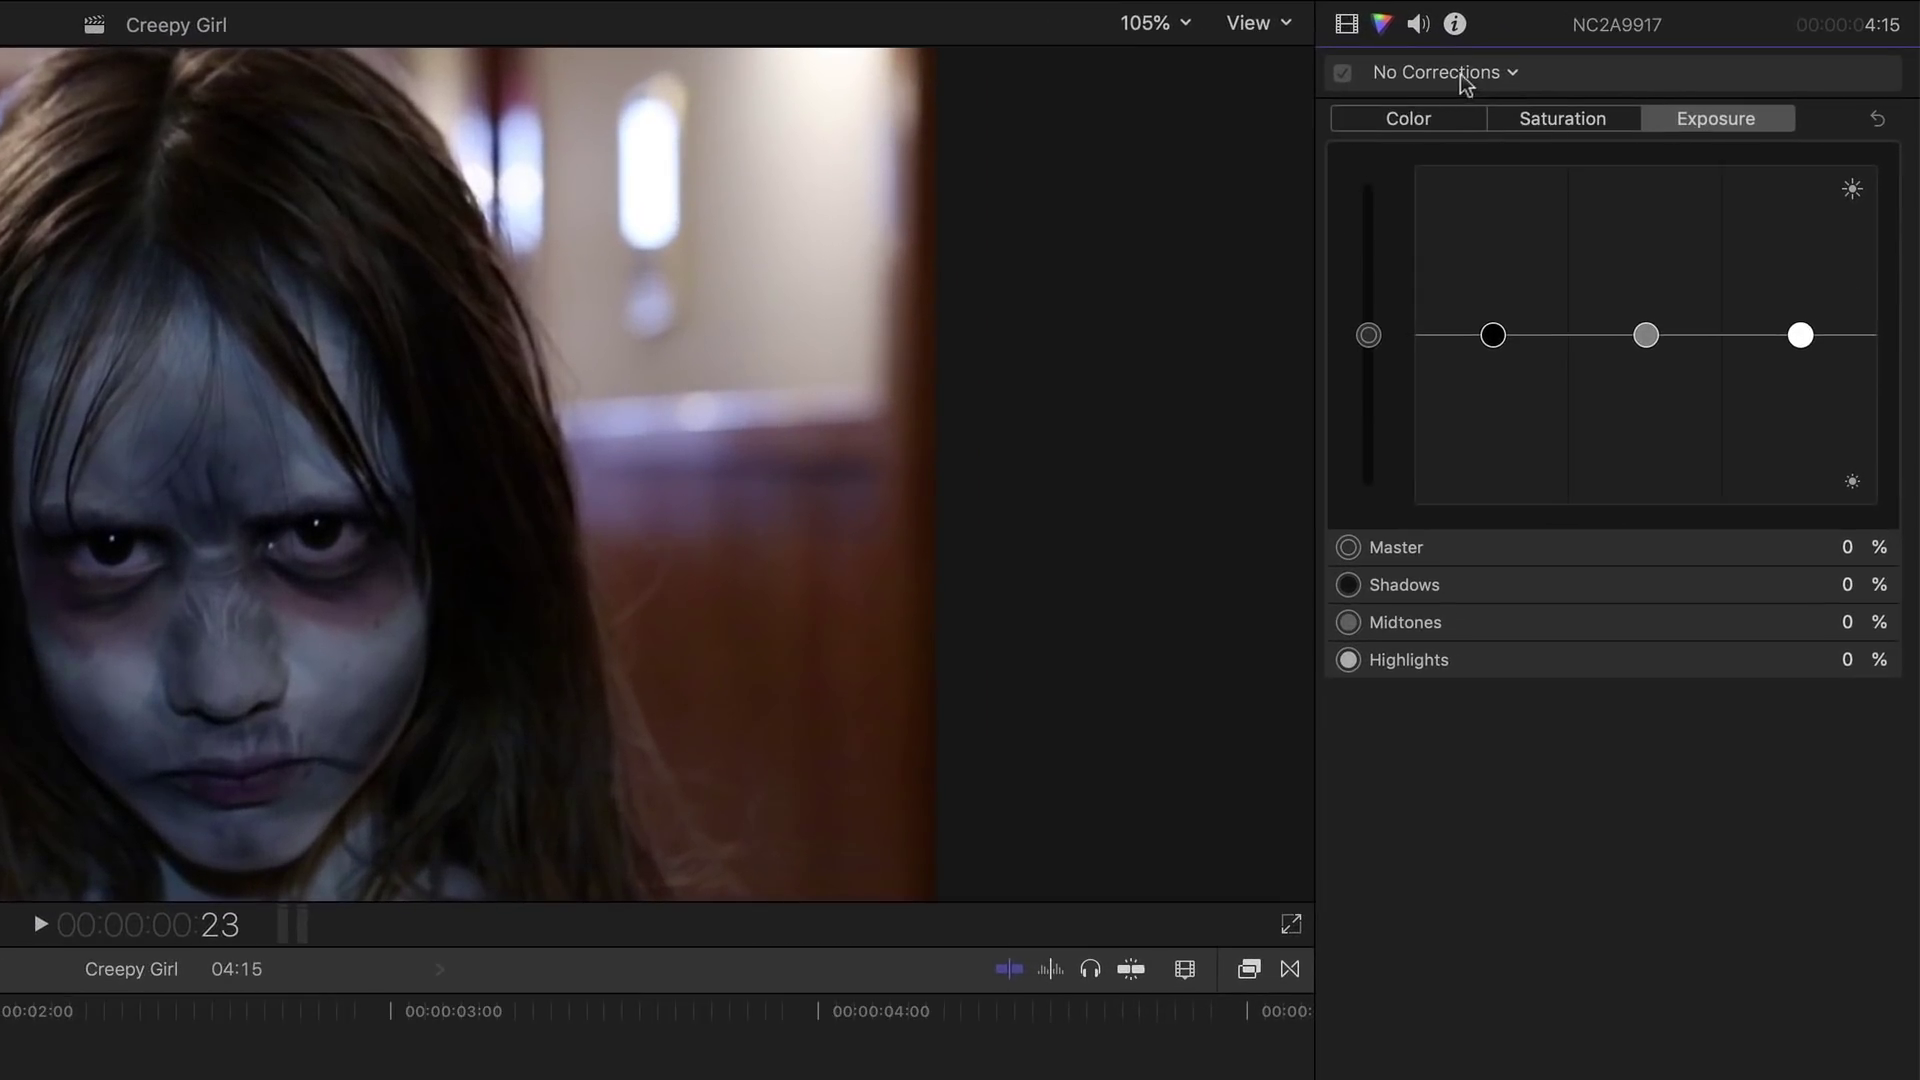
- Add a Color Curves correction to the clip and give it a shape mask
left_click(1462, 77)
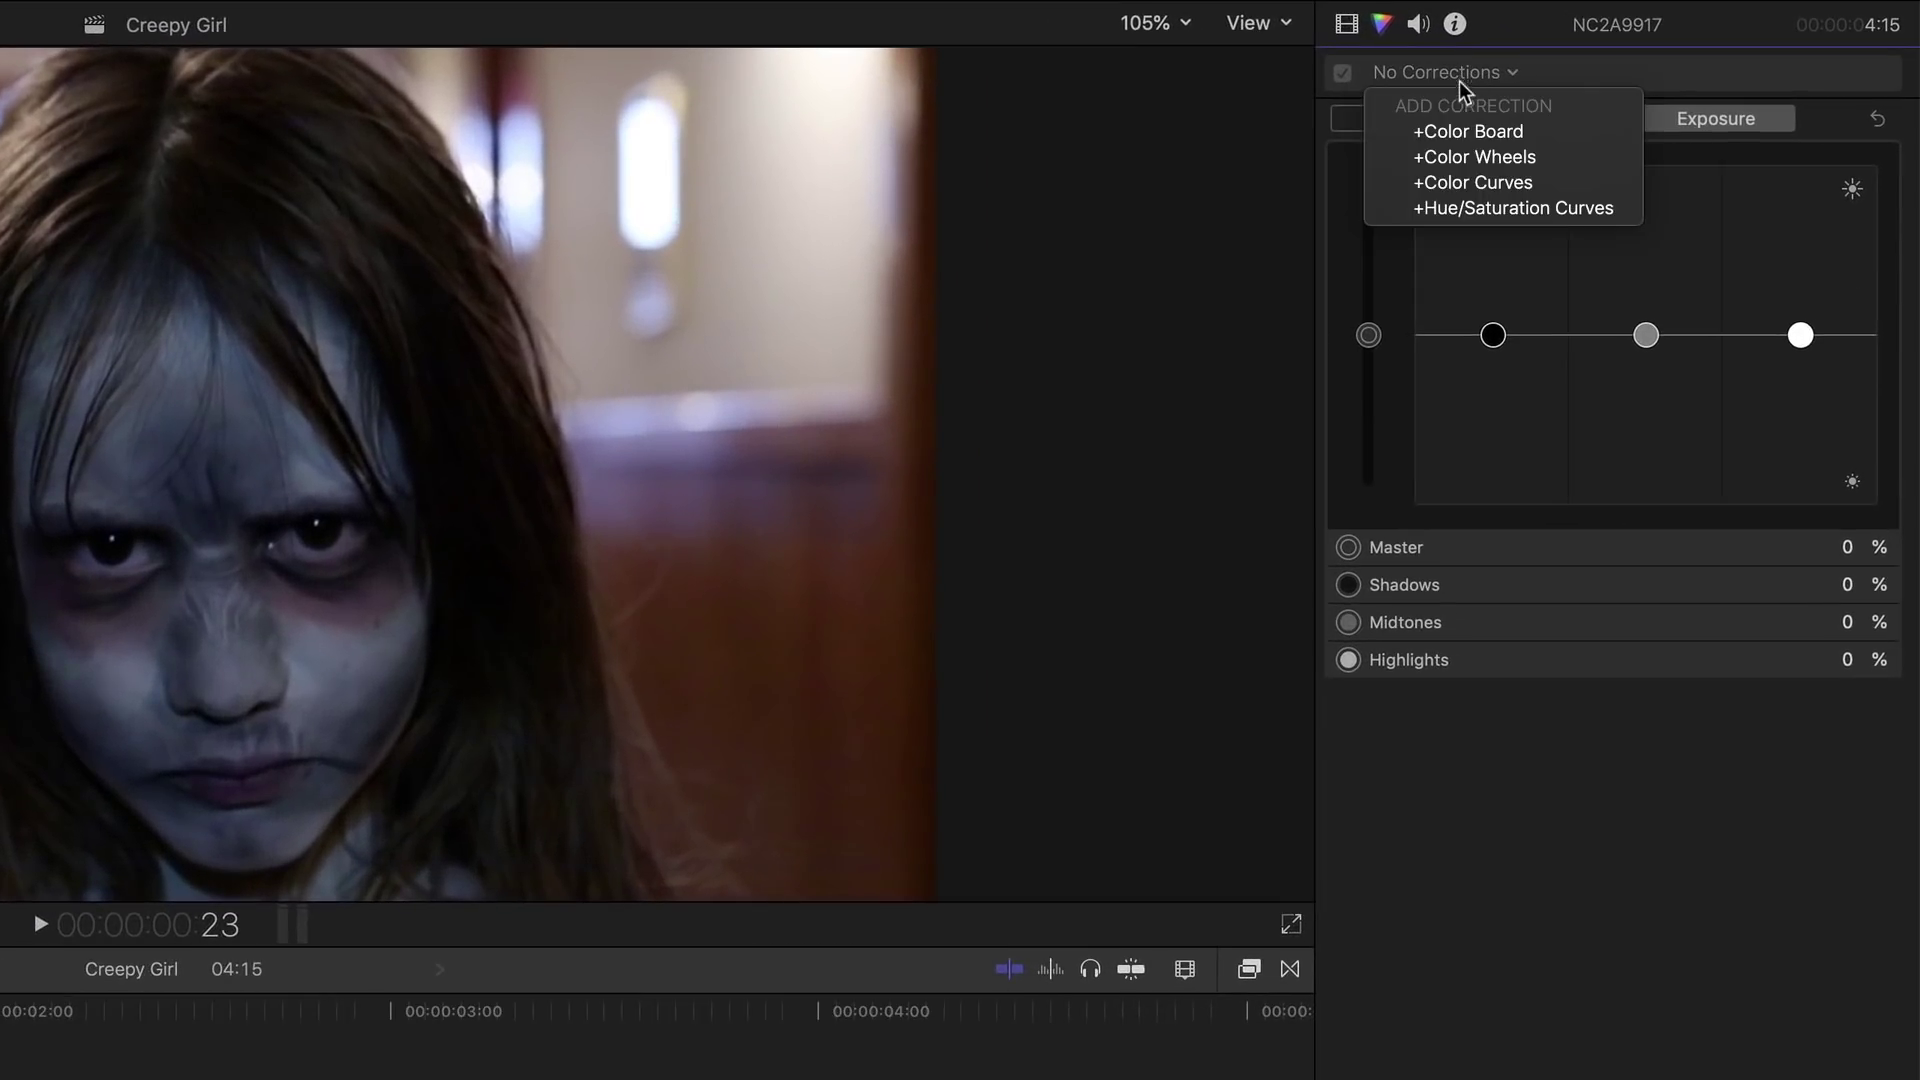
left_click(1434, 184)
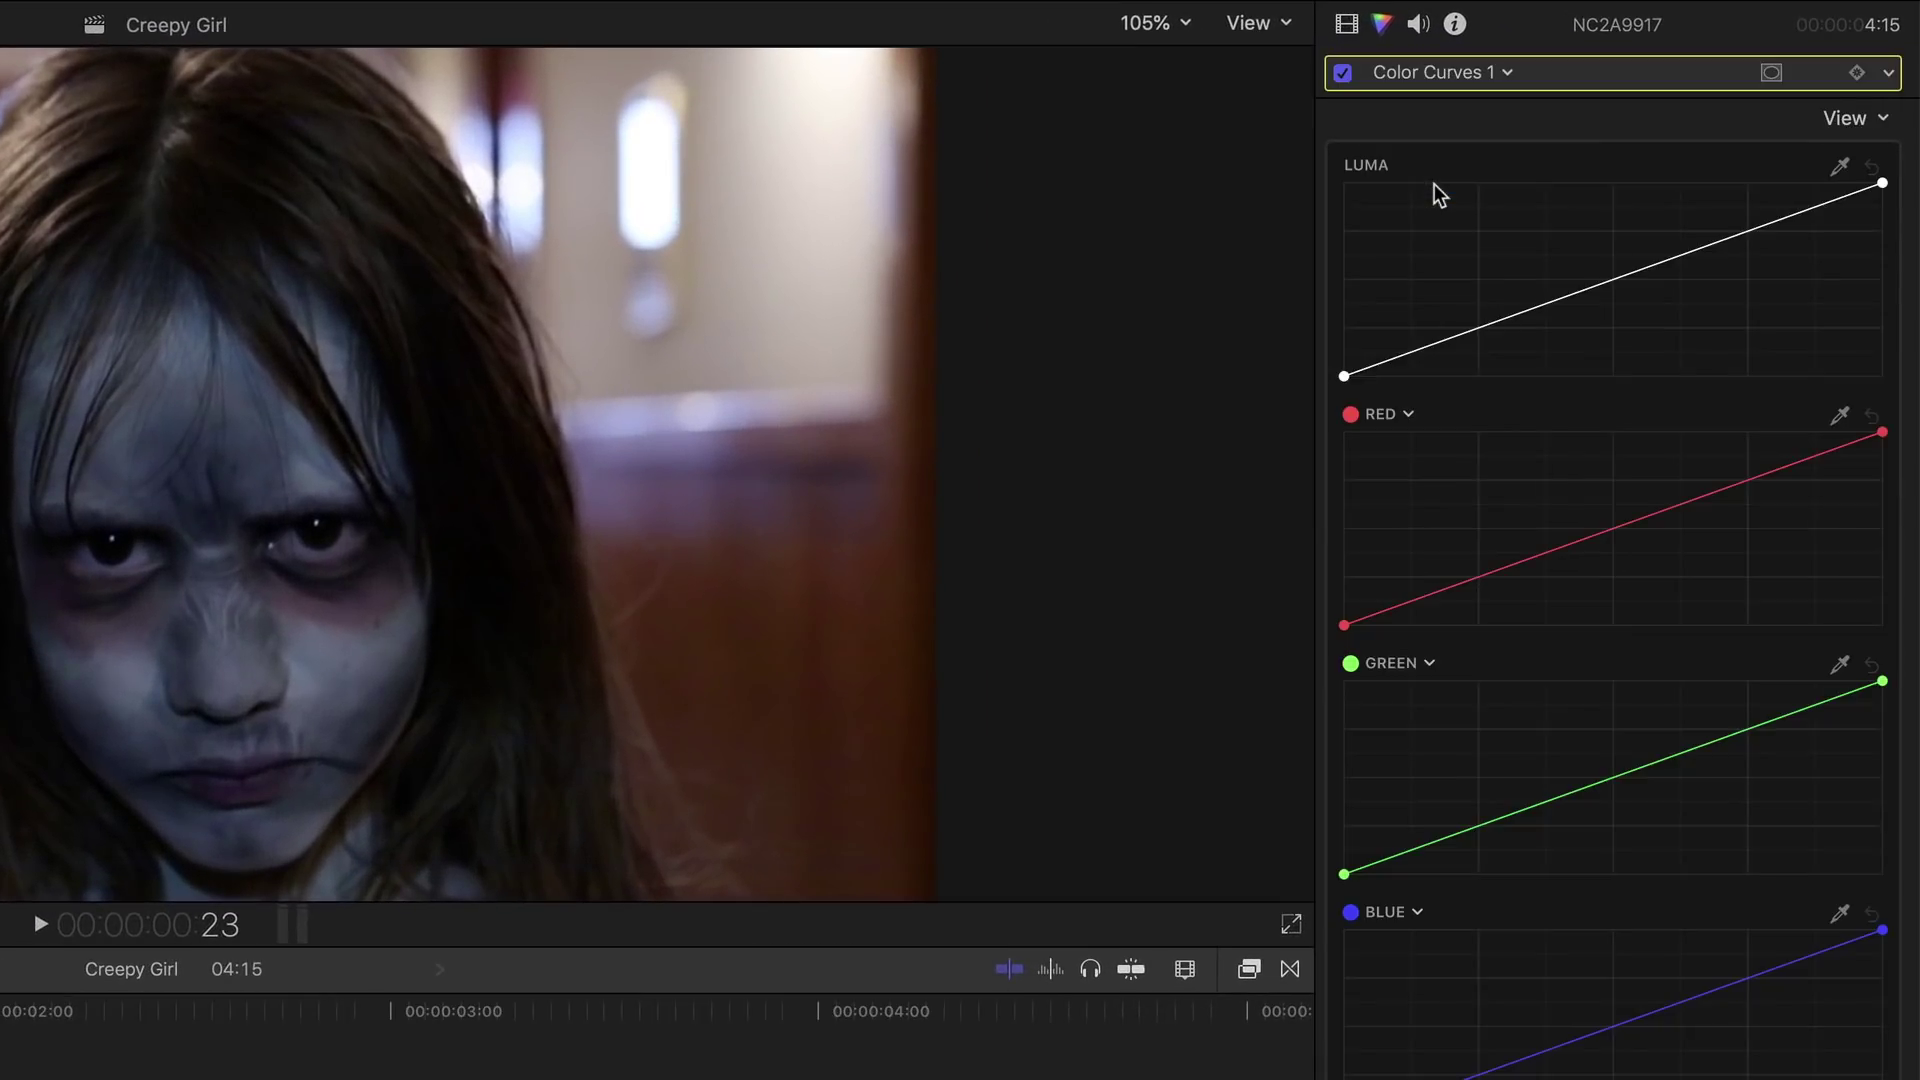
left_click(1770, 73)
left_click(1668, 95)
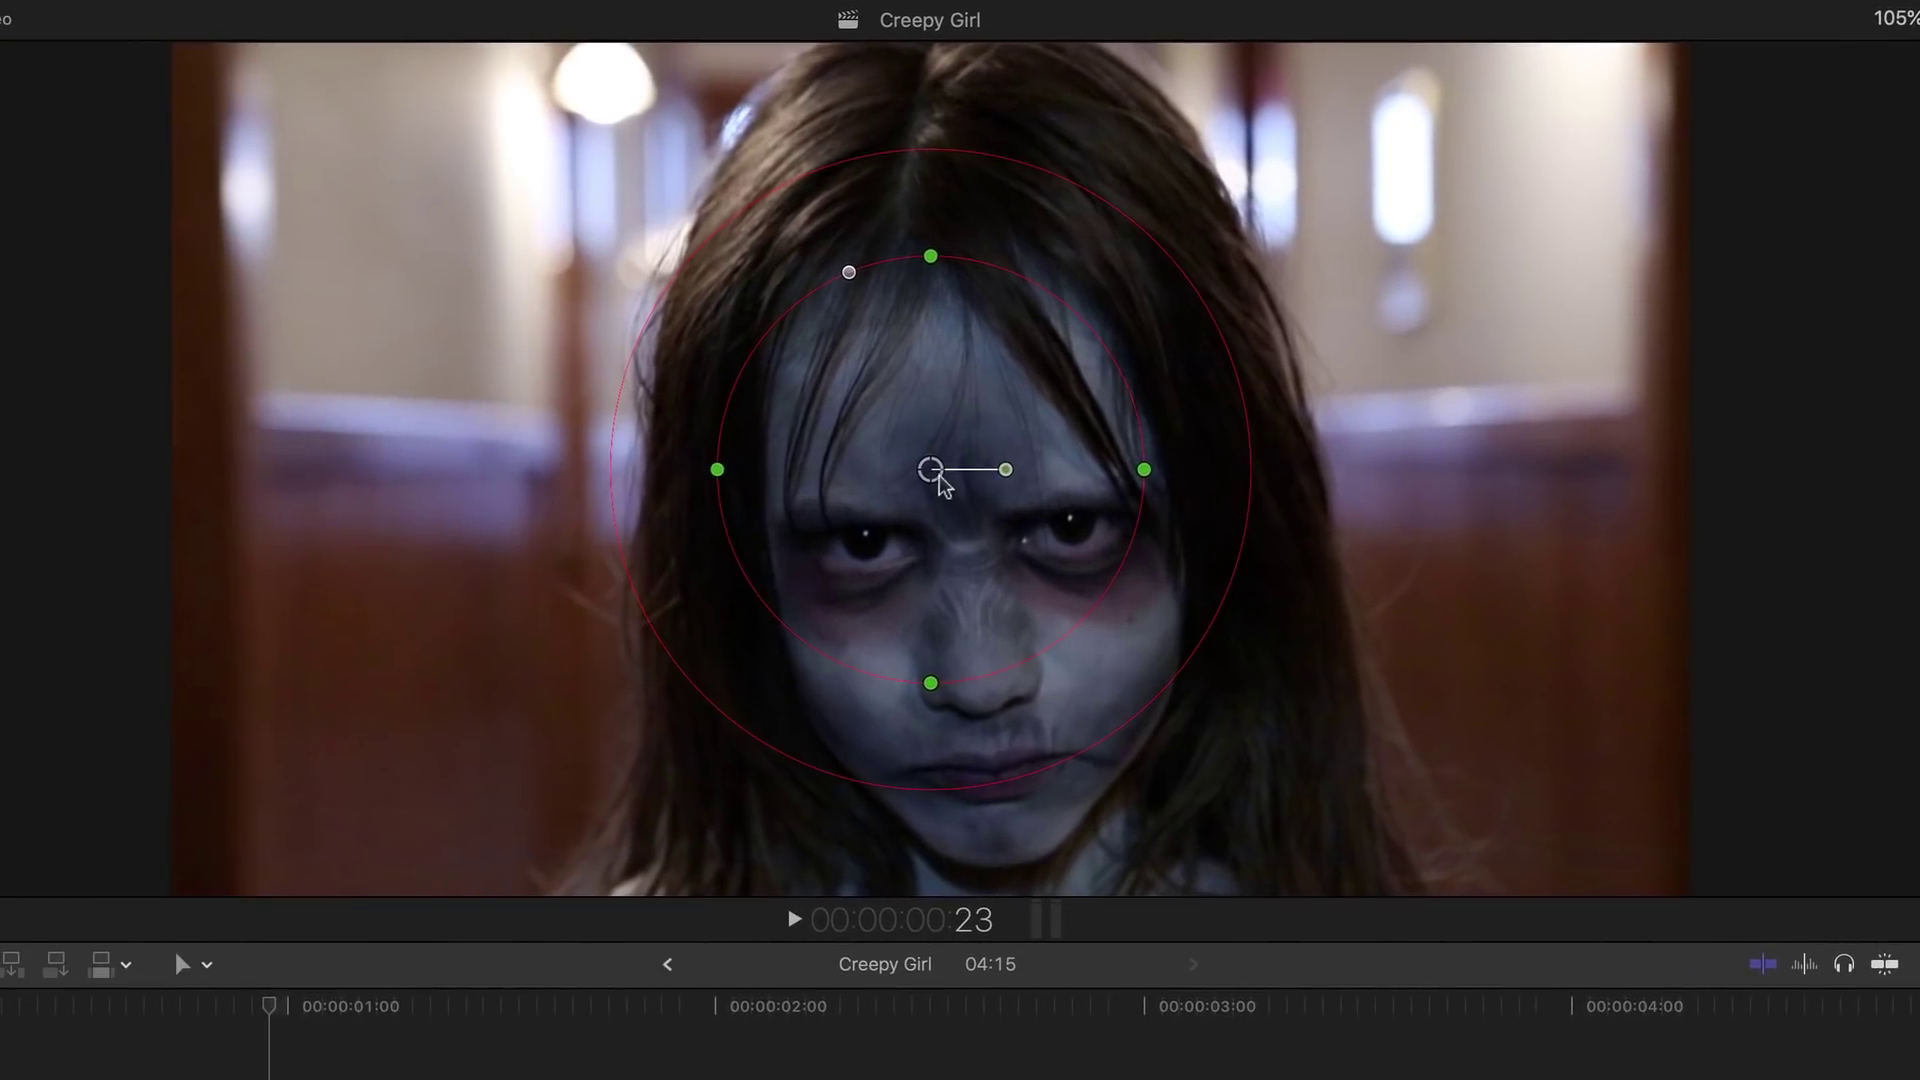
- Shape the mask into a tall oval over the face down to the chin, with a tighter feather
left_click_drag(305, 481, 325, 562)
left_click_drag(953, 335, 945, 281)
left_click_drag(922, 553, 931, 562)
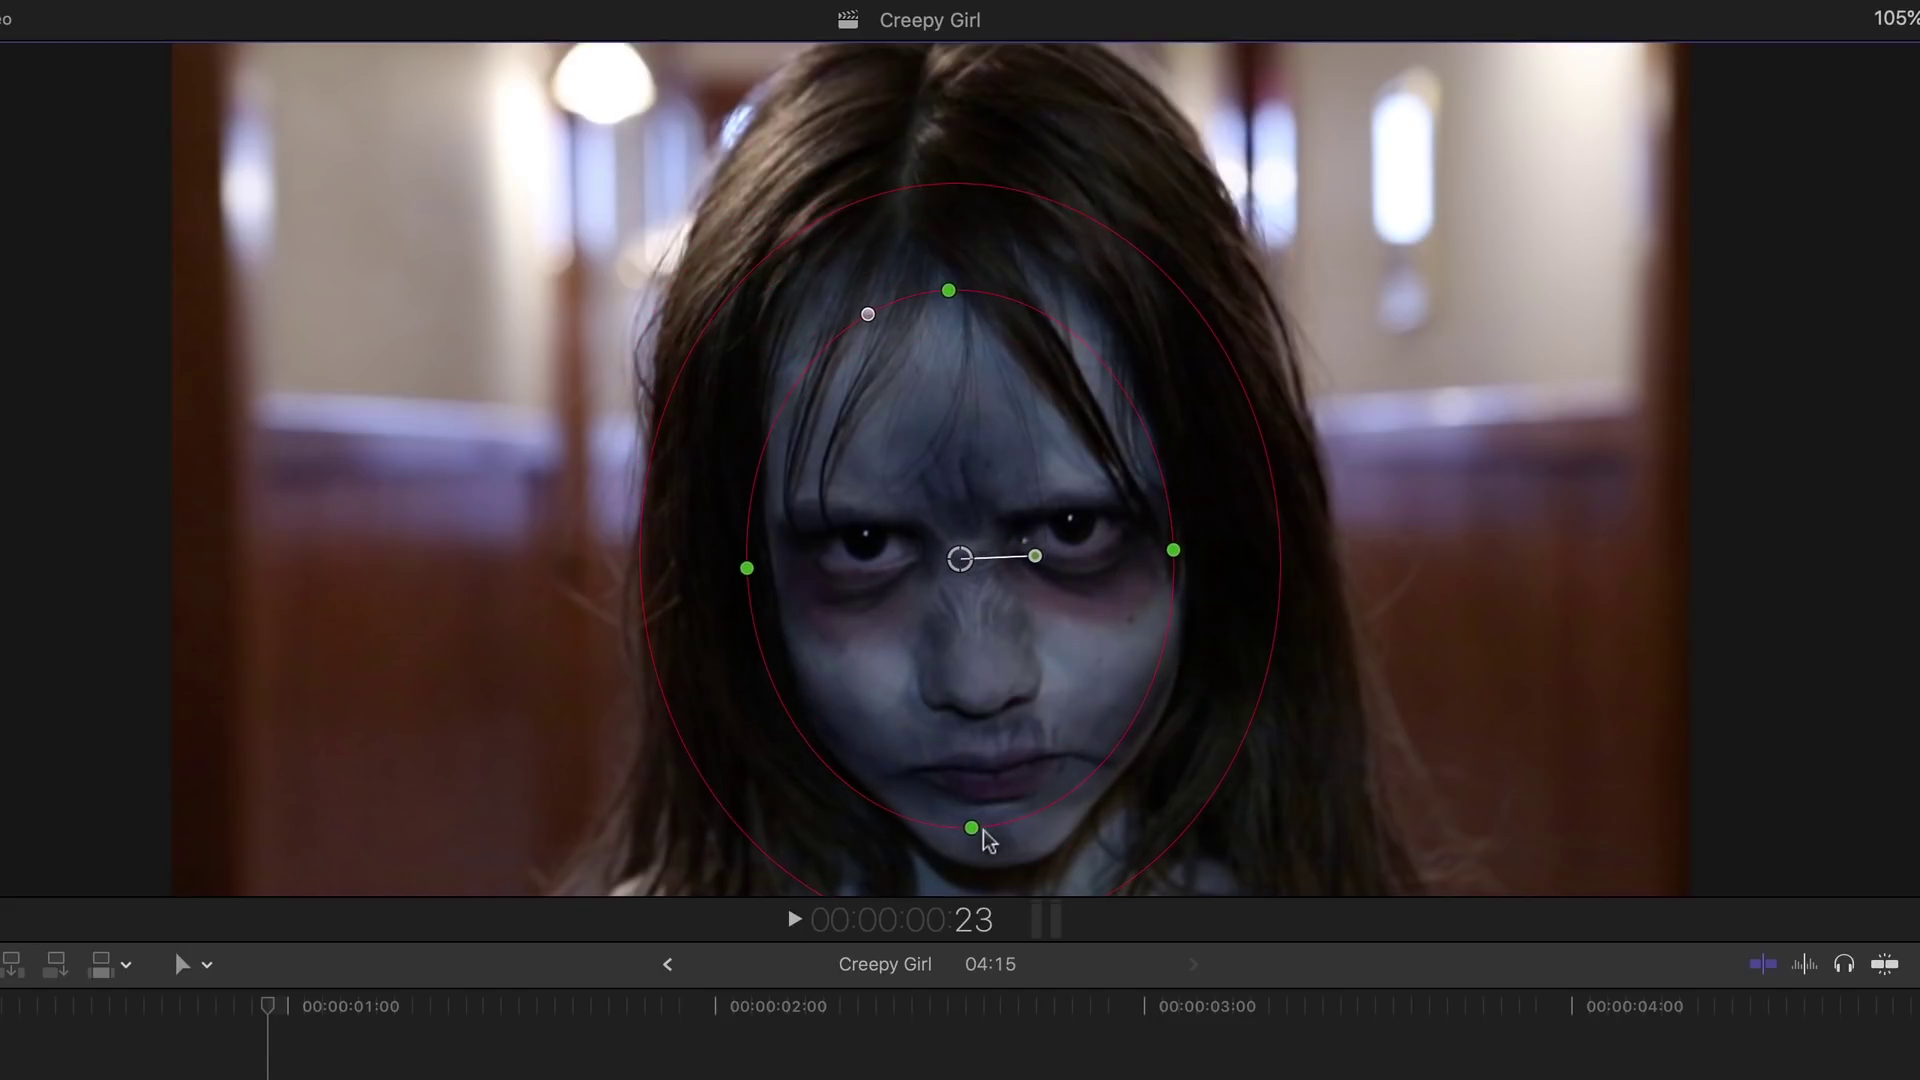
left_click_drag(969, 828, 975, 869)
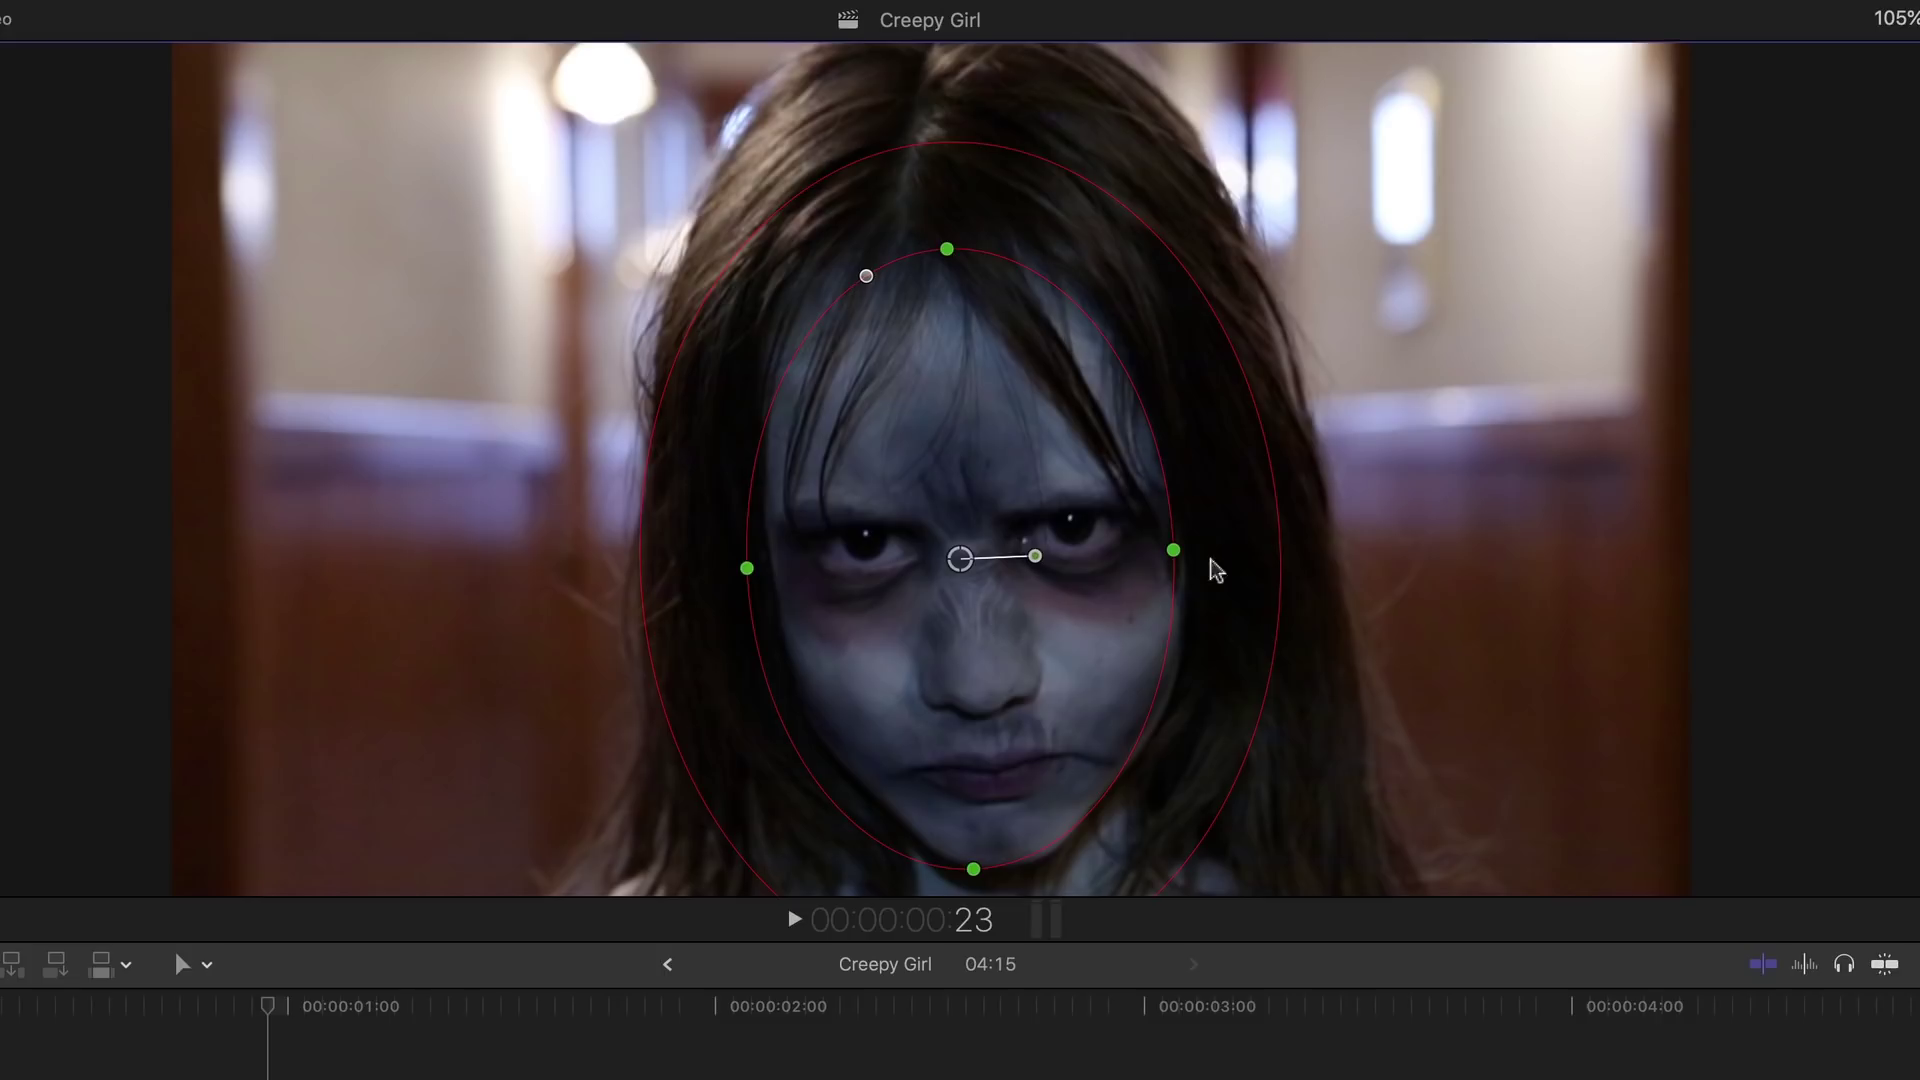
left_click_drag(1278, 550, 1256, 570)
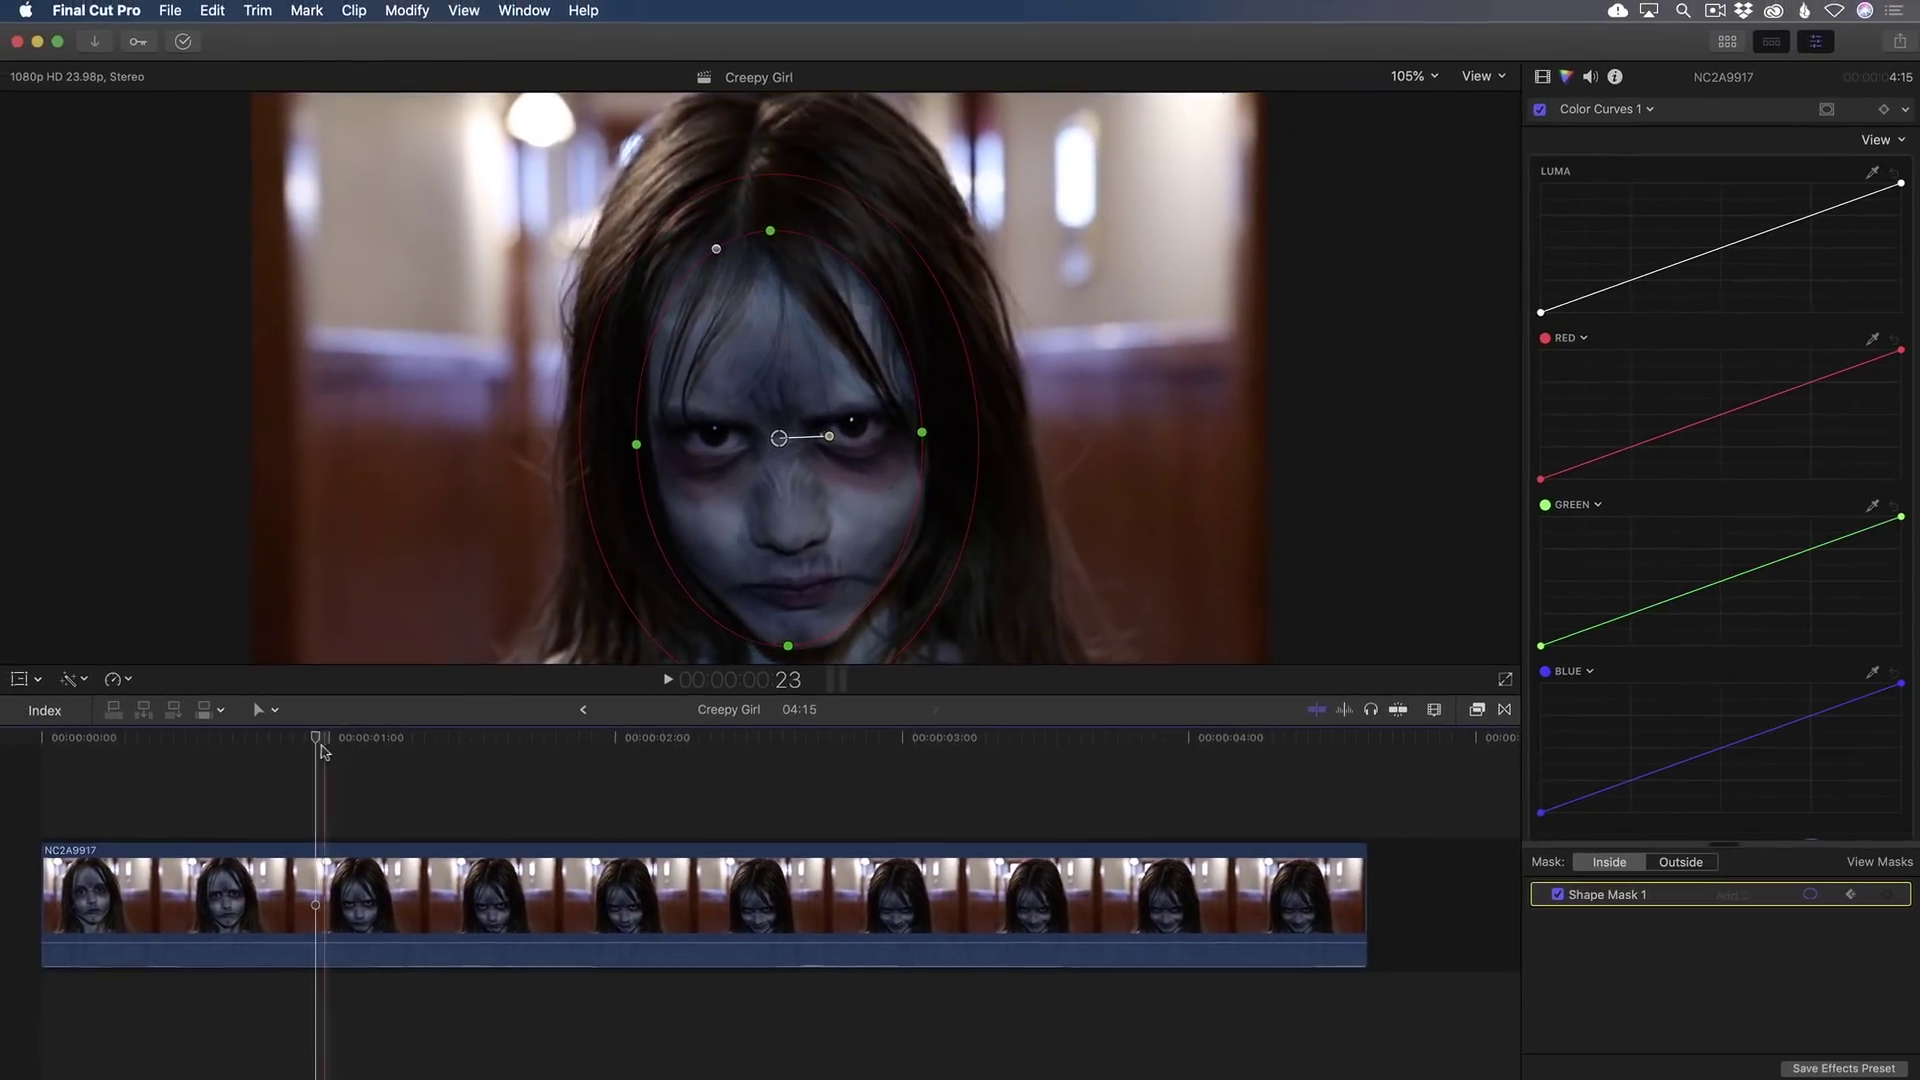
- At the clip's start, position the mask on the face and set a keyframe
left_click(28, 759)
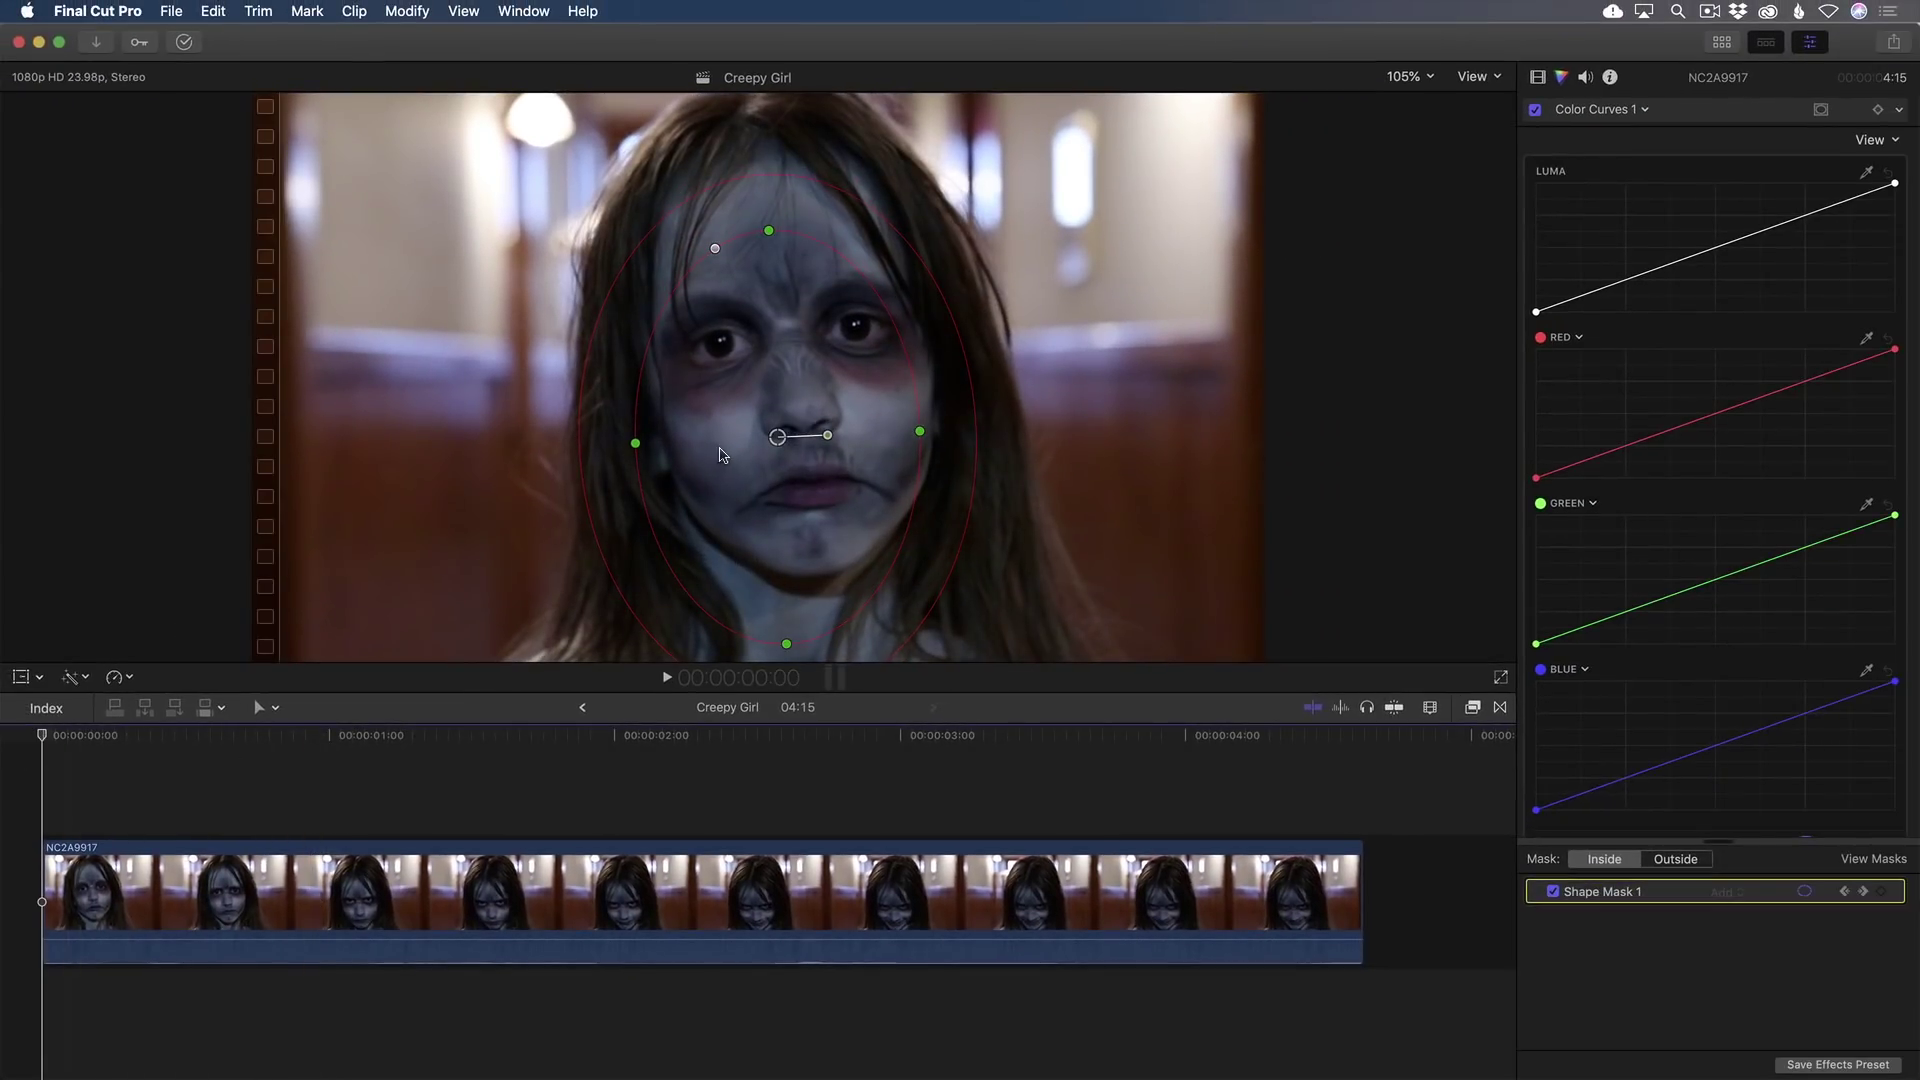
left_click_drag(782, 437, 781, 365)
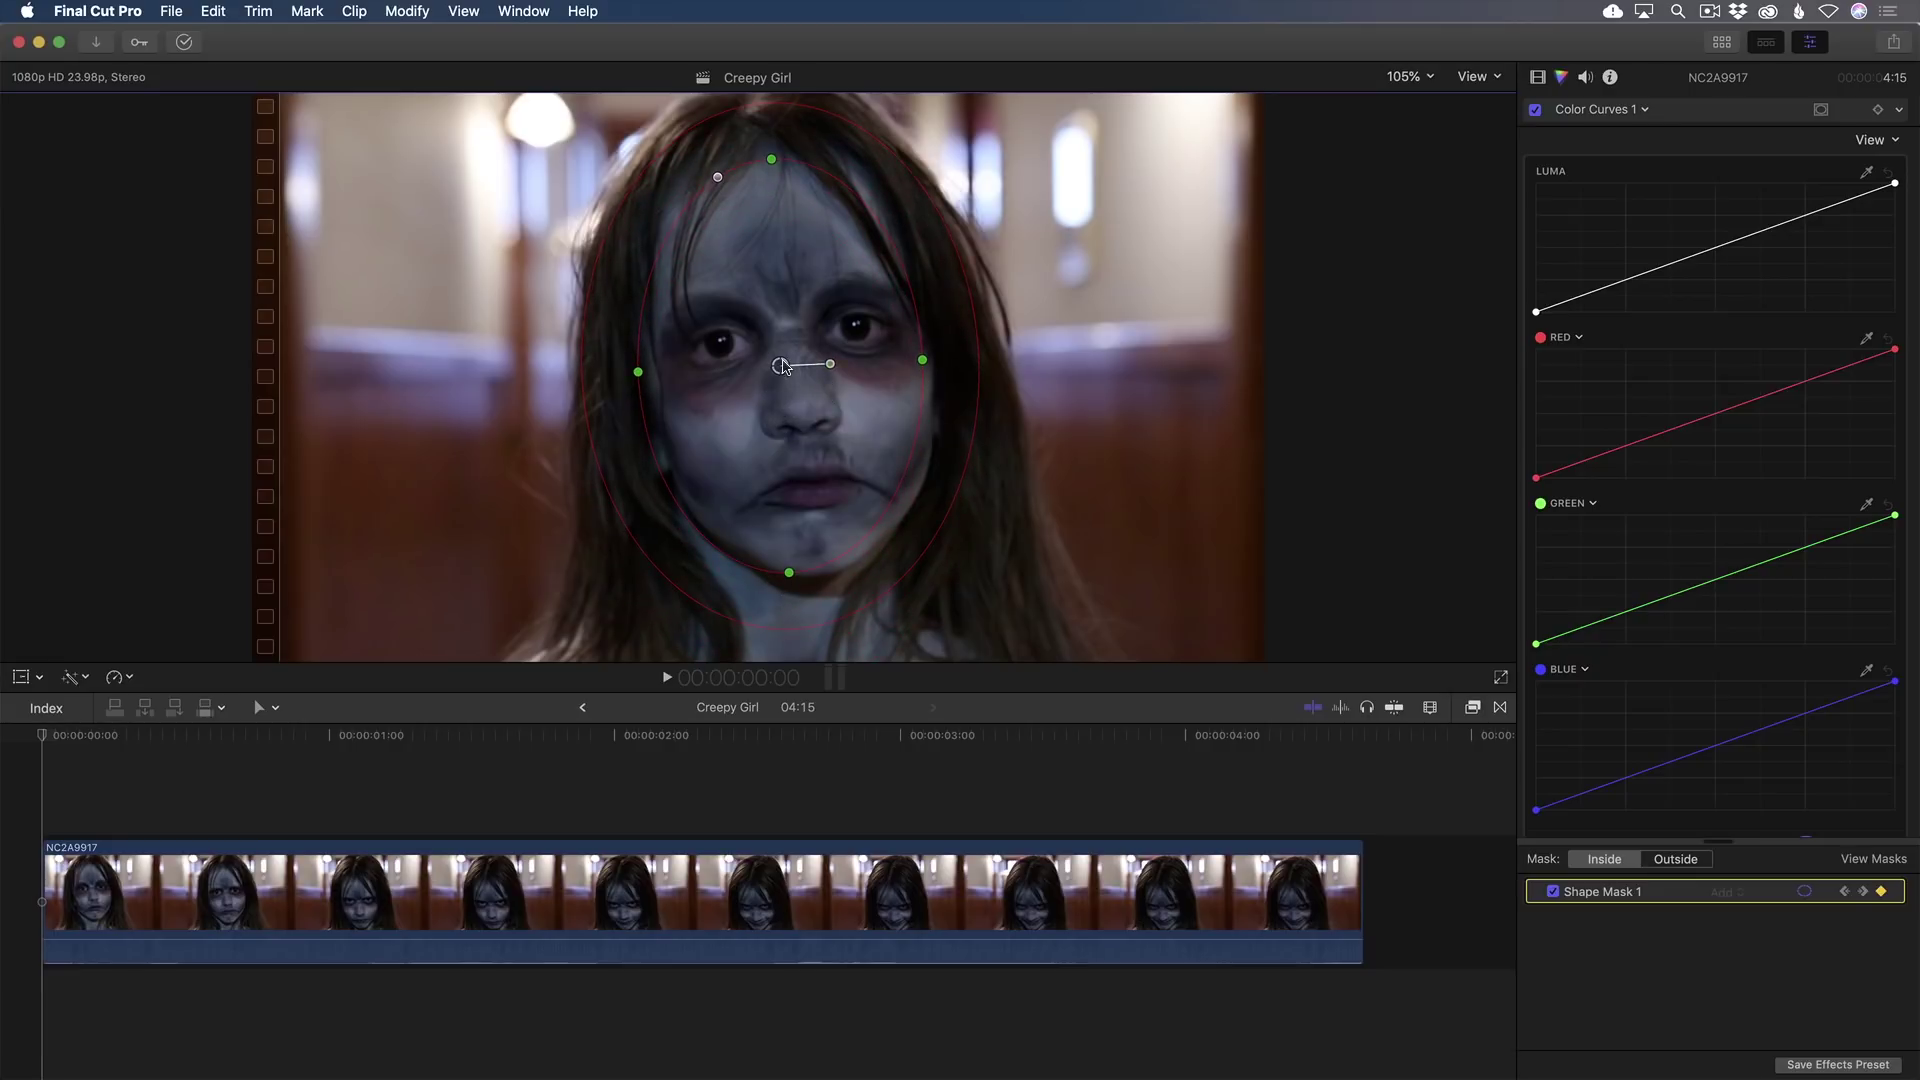
left_click(1871, 112)
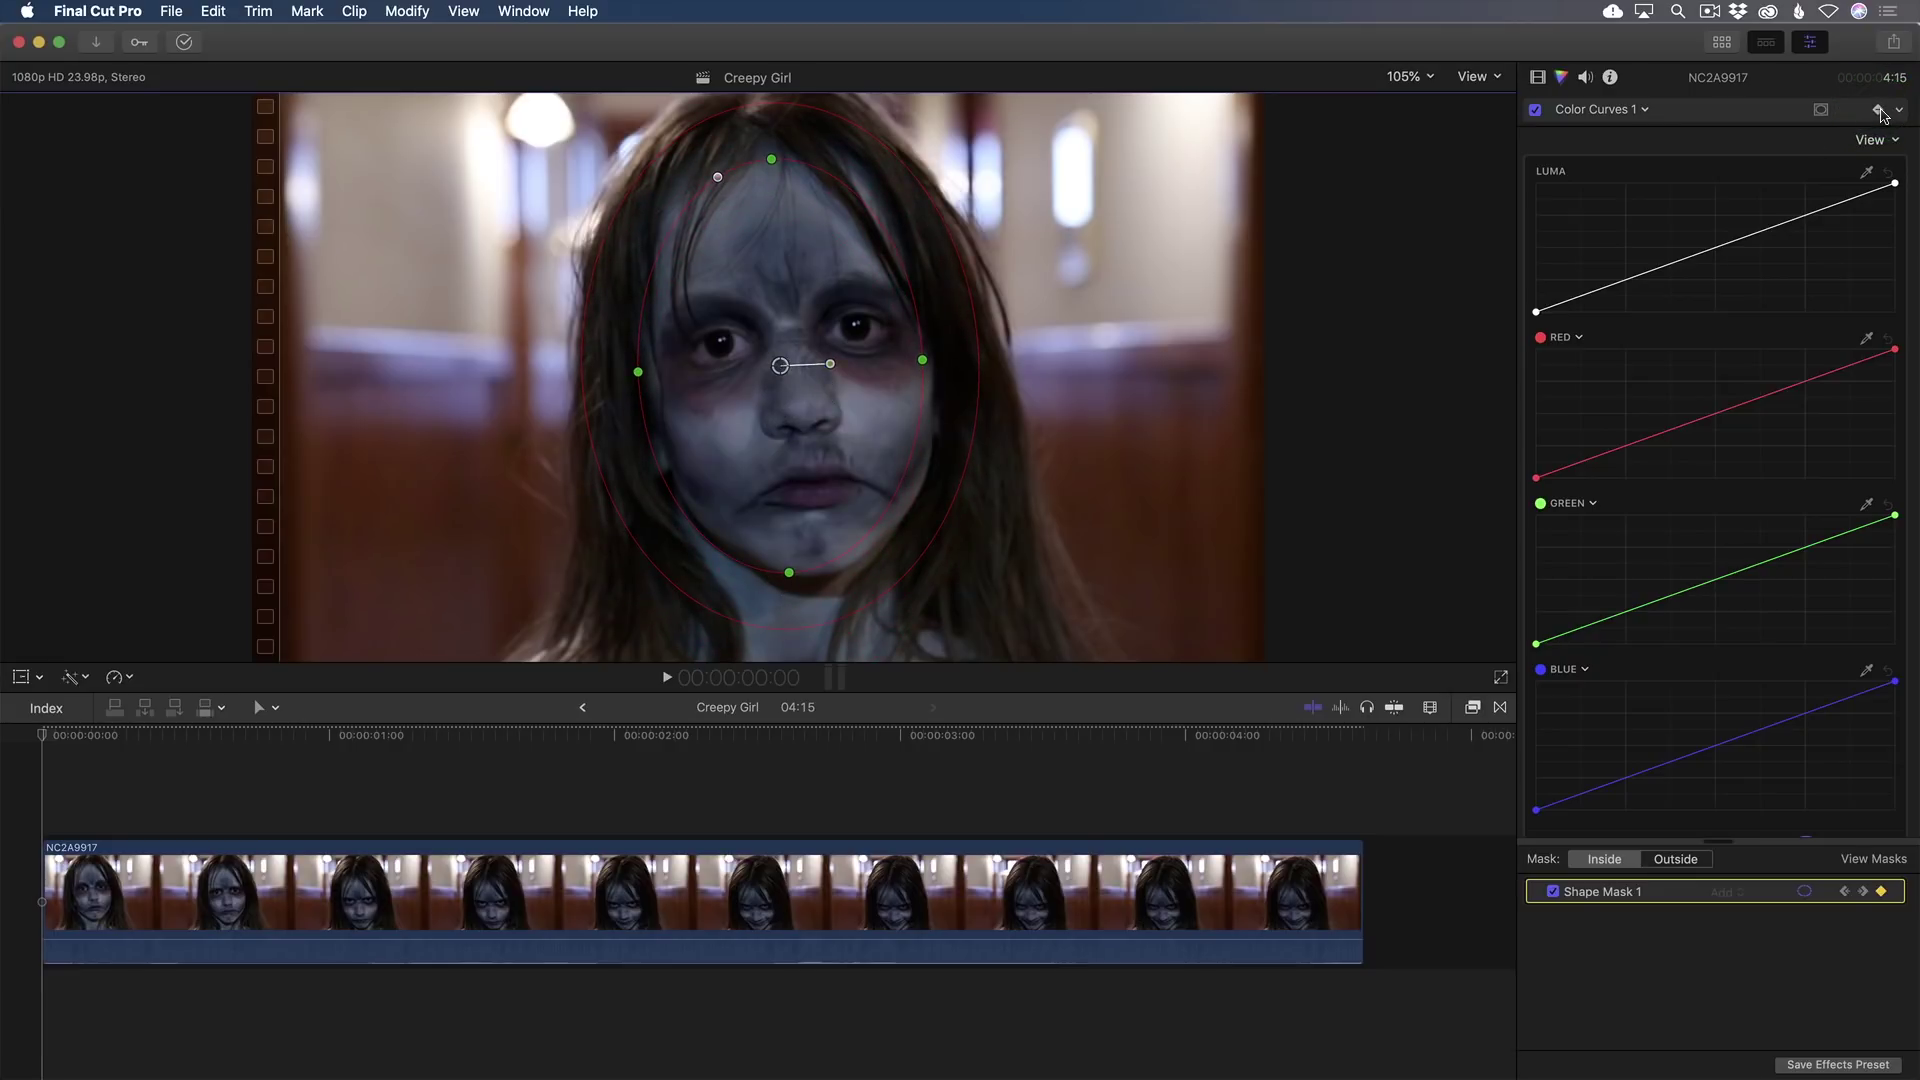
- At the clip's end near 4:14, move the oval onto the face and shrink it from the top and left
left_click_drag(268, 735, 1360, 750)
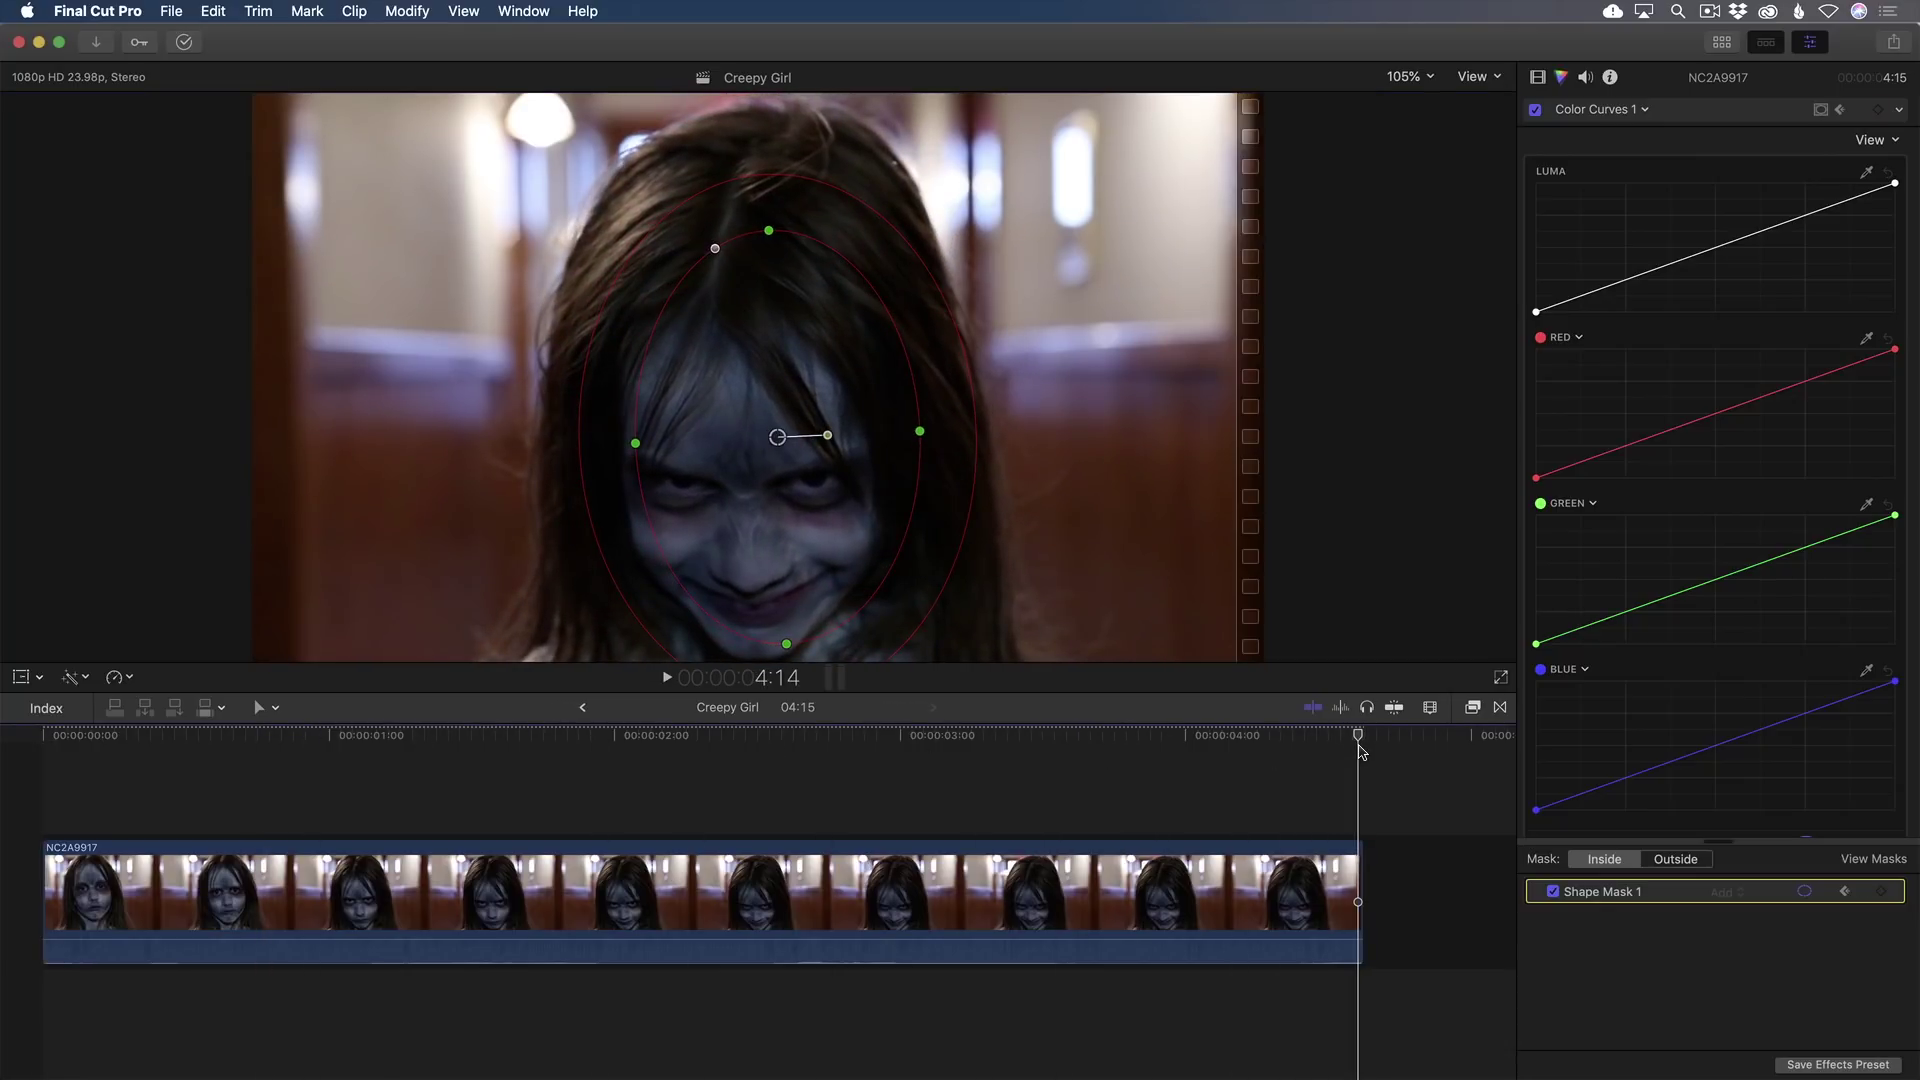
left_click_drag(777, 437, 747, 496)
left_click_drag(739, 297, 741, 336)
left_click_drag(609, 503, 622, 499)
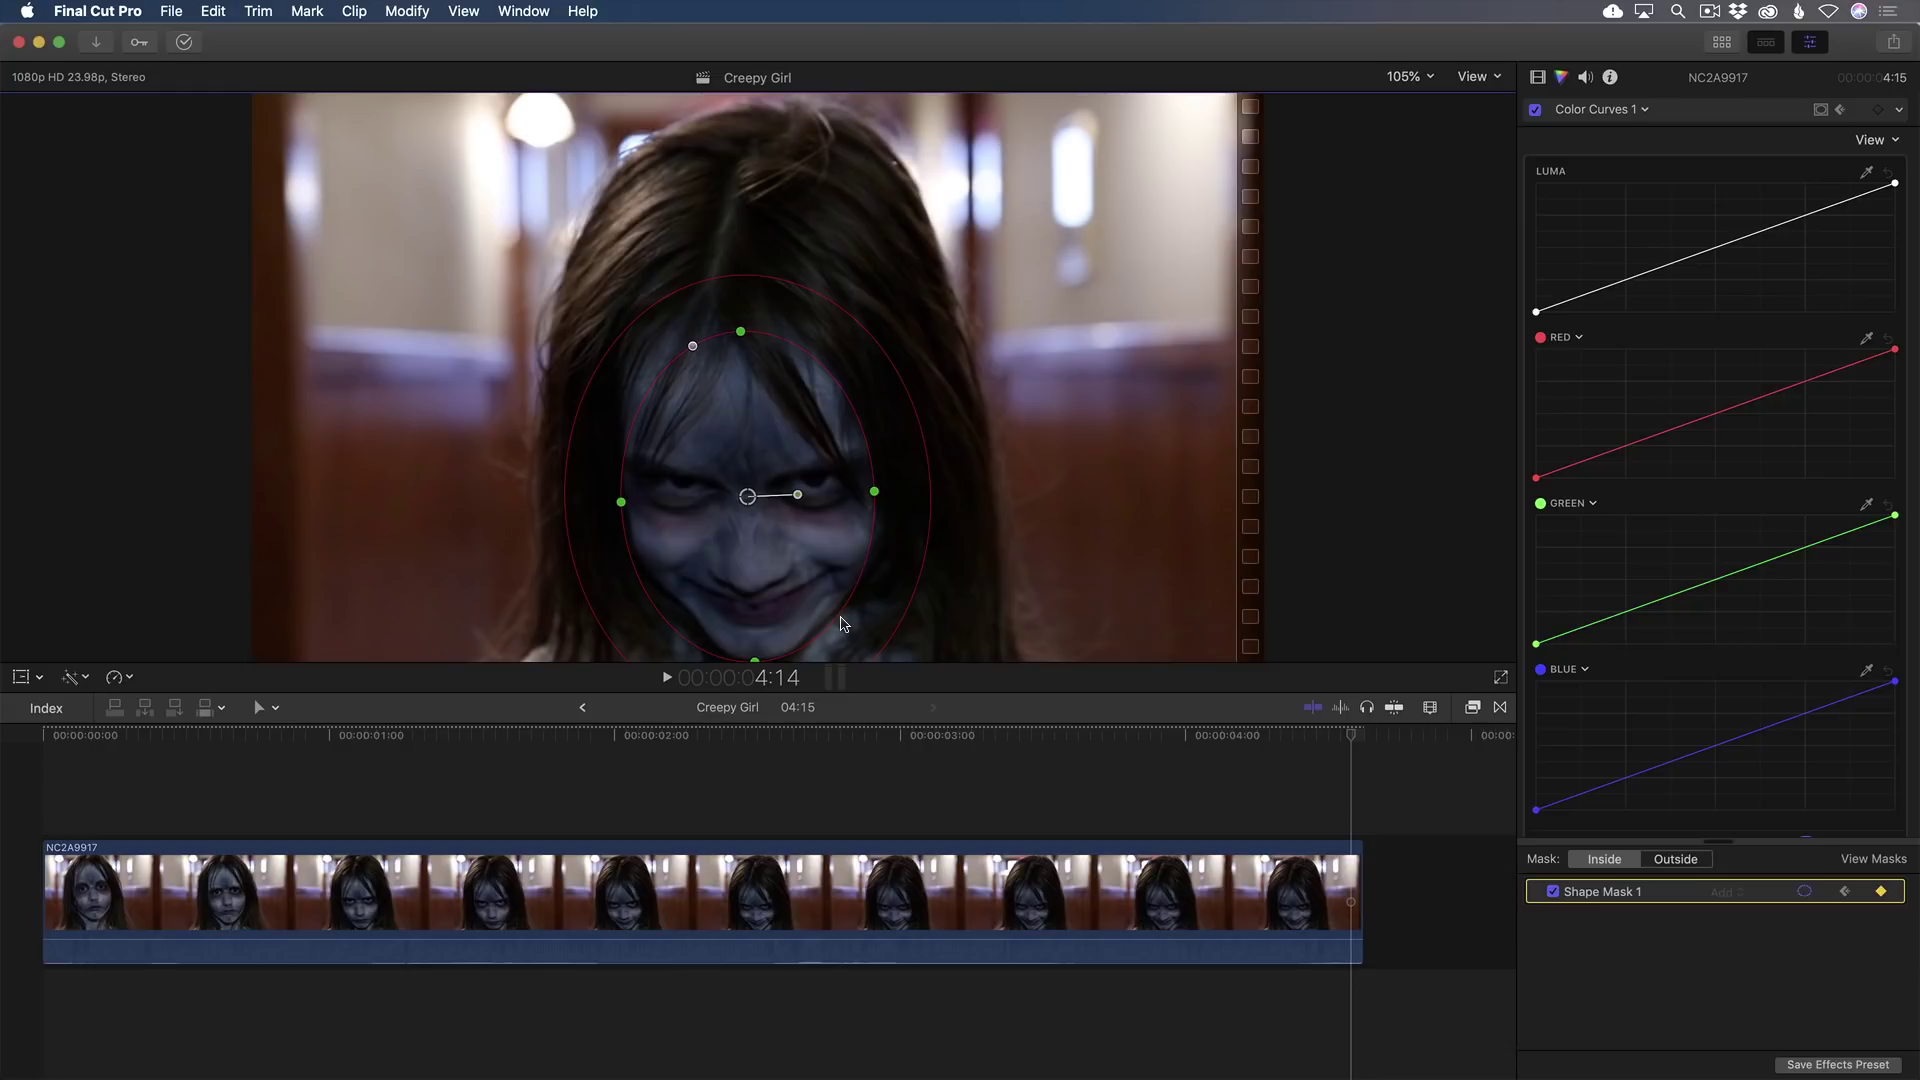
- Play back to check the mask, shifting it right around 3:05 to stay on the face
key("j")
key("k")
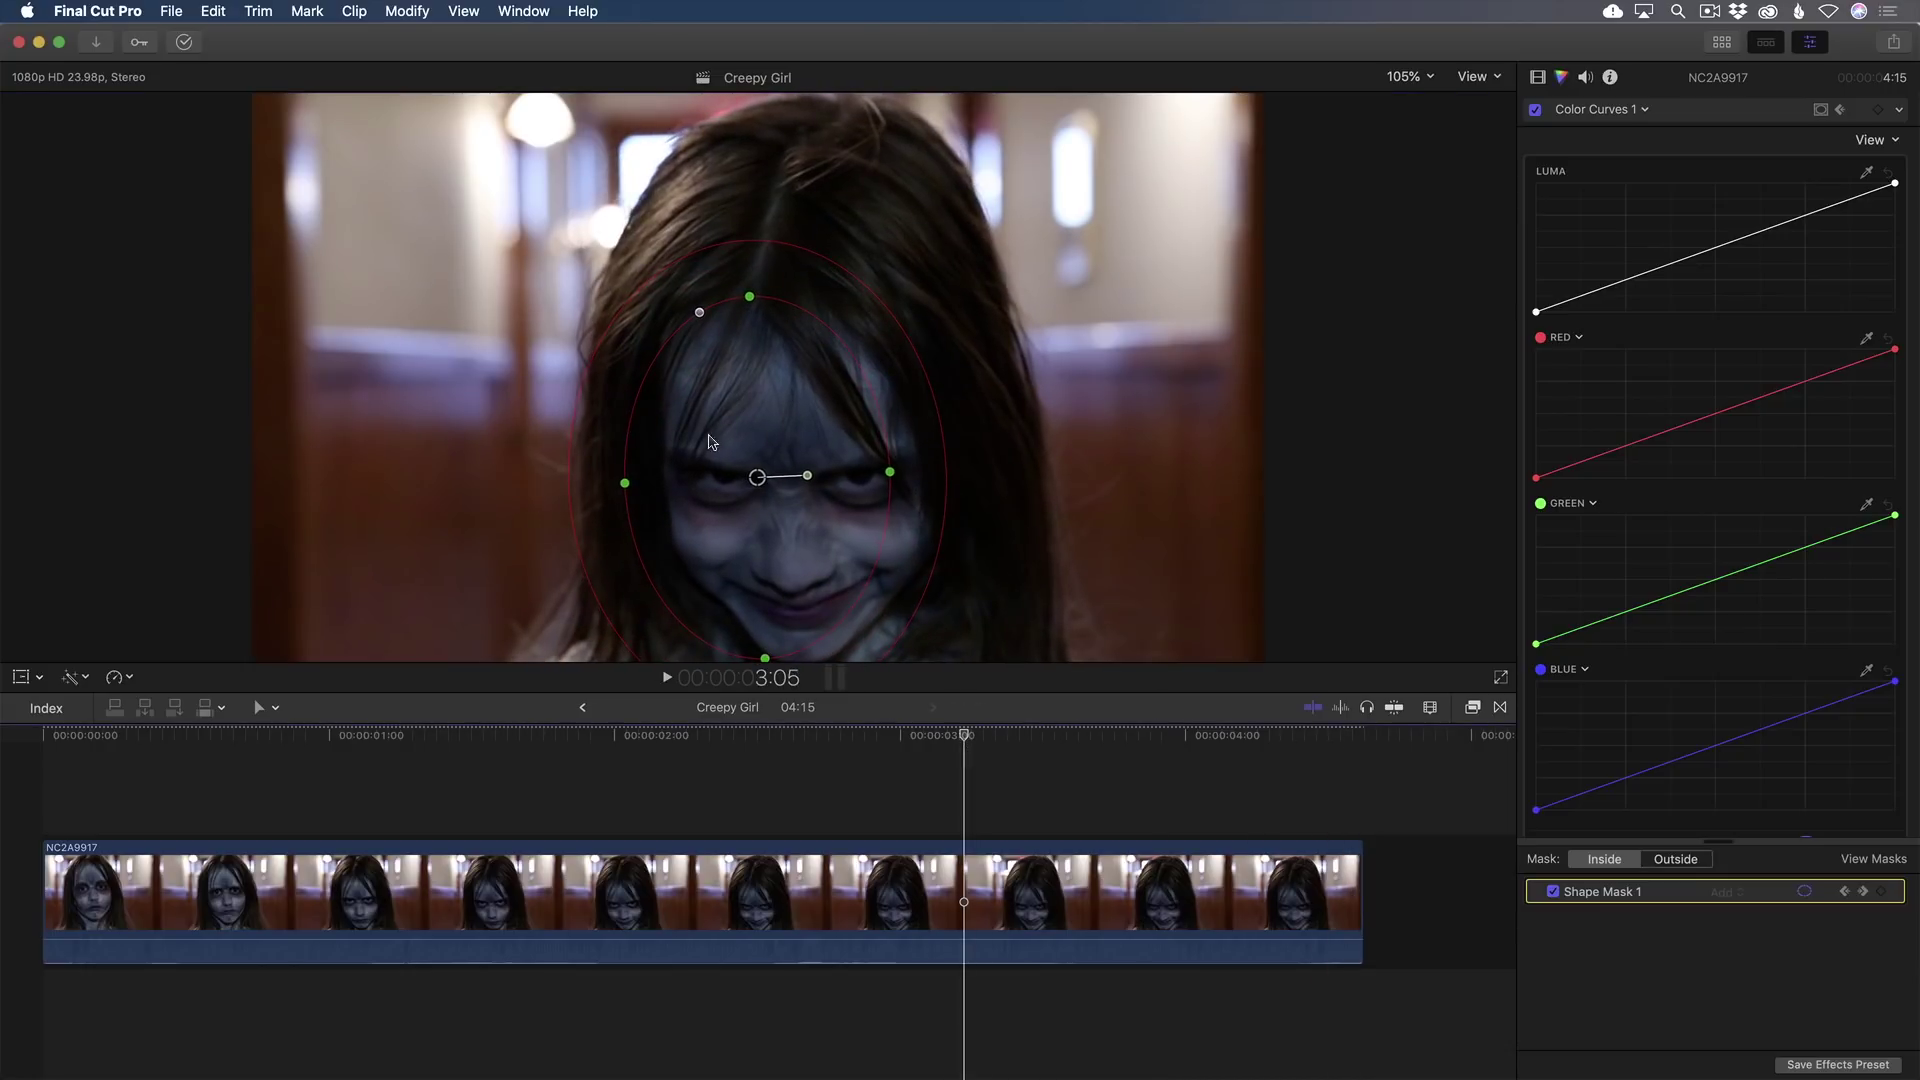
mouse_move(756, 477)
left_mouse_down()
mouse_move(802, 473)
mouse_move(756, 494)
mouse_move(756, 476)
left_mouse_up()
key("j")
key("j")
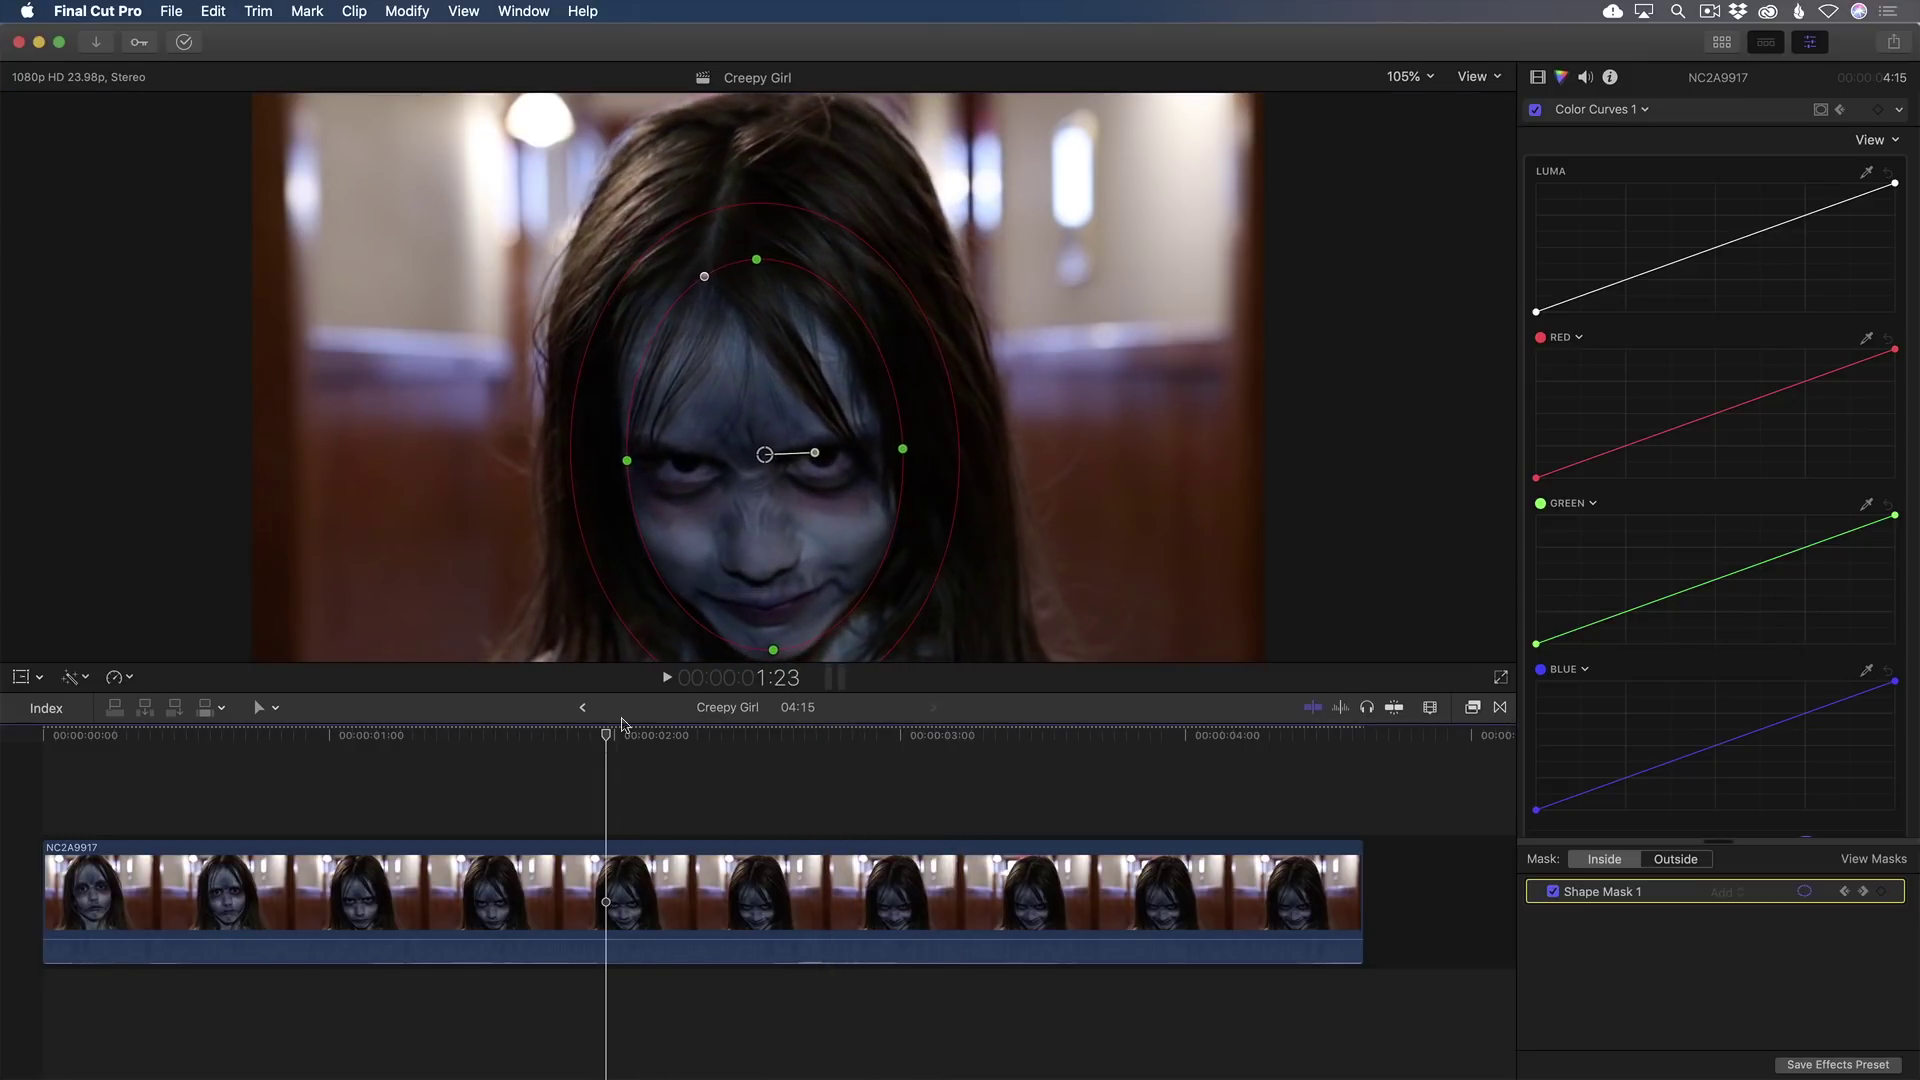
left_click_drag(330, 738, 222, 741)
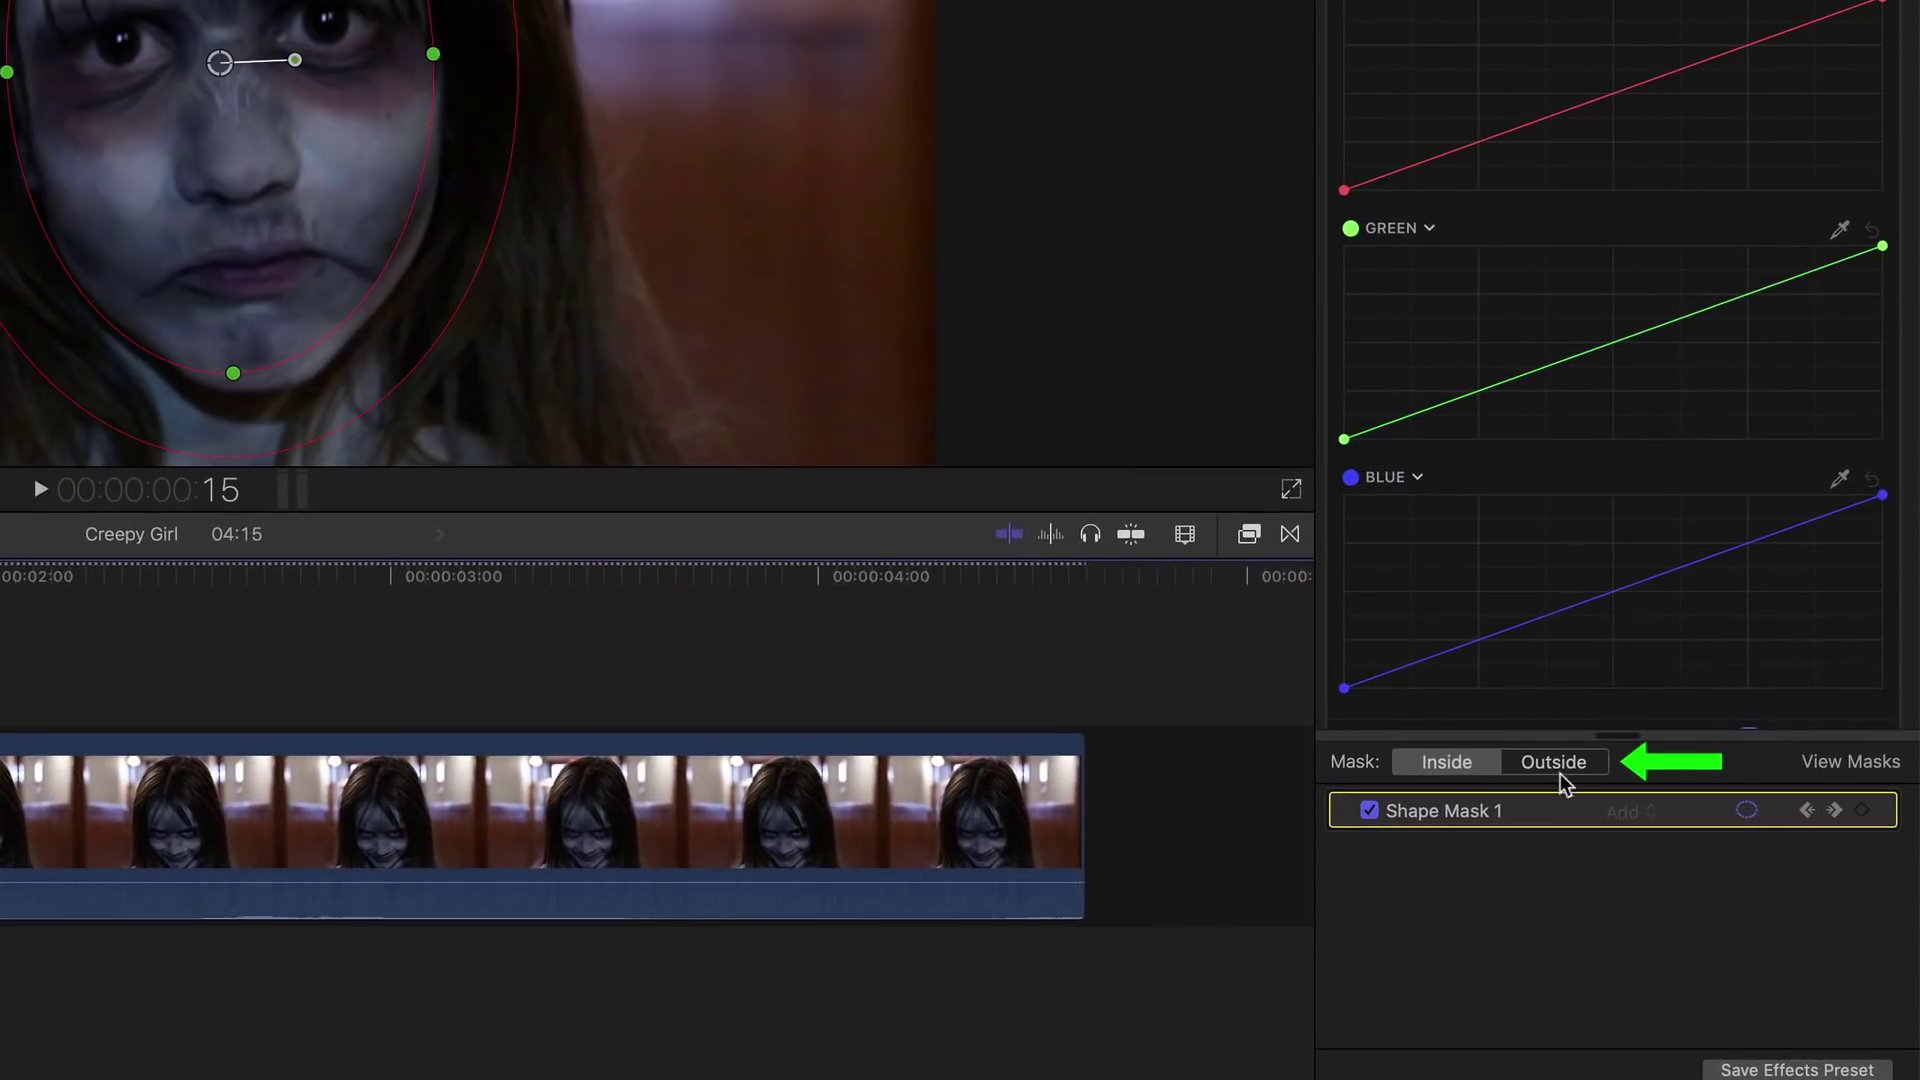
- Apply the correction outside the mask, darken the luma shadows, and pull down the sampled orange tones
left_click(1647, 840)
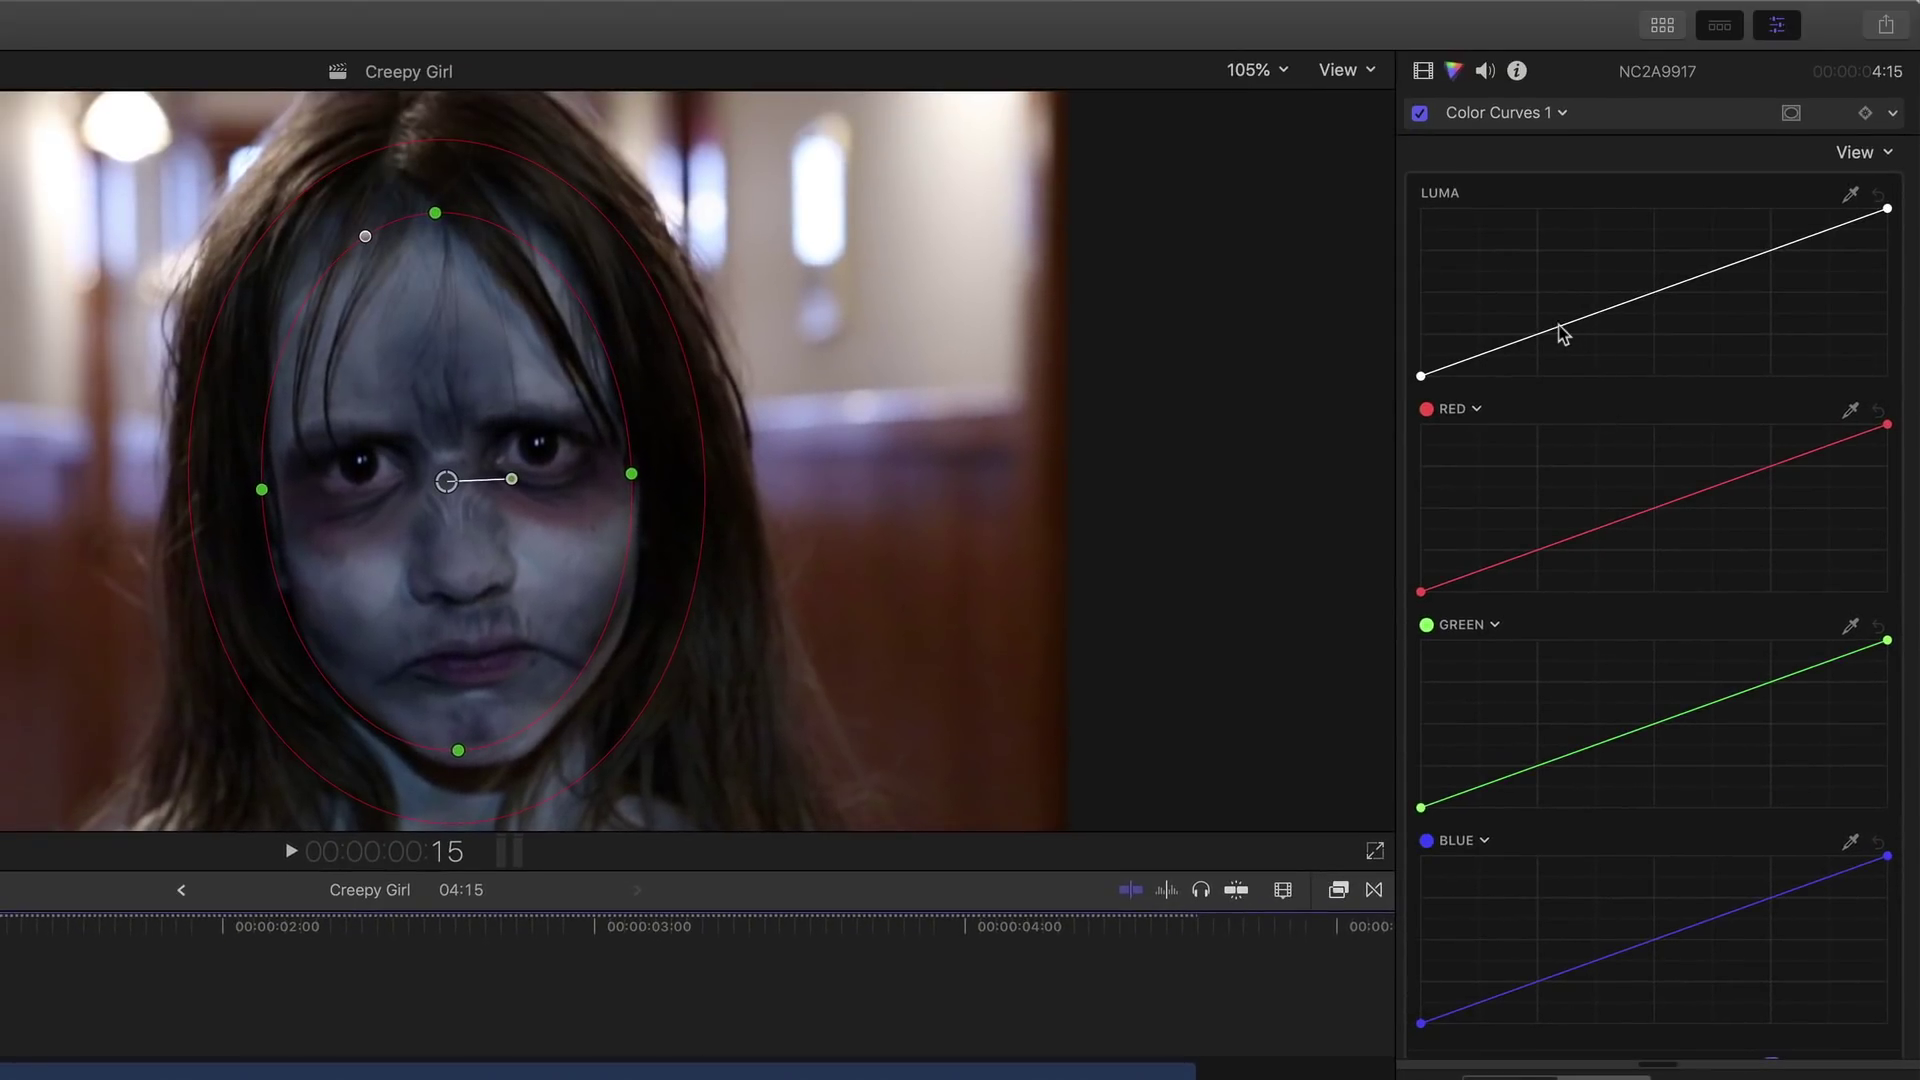
left_click_drag(1558, 325, 1558, 349)
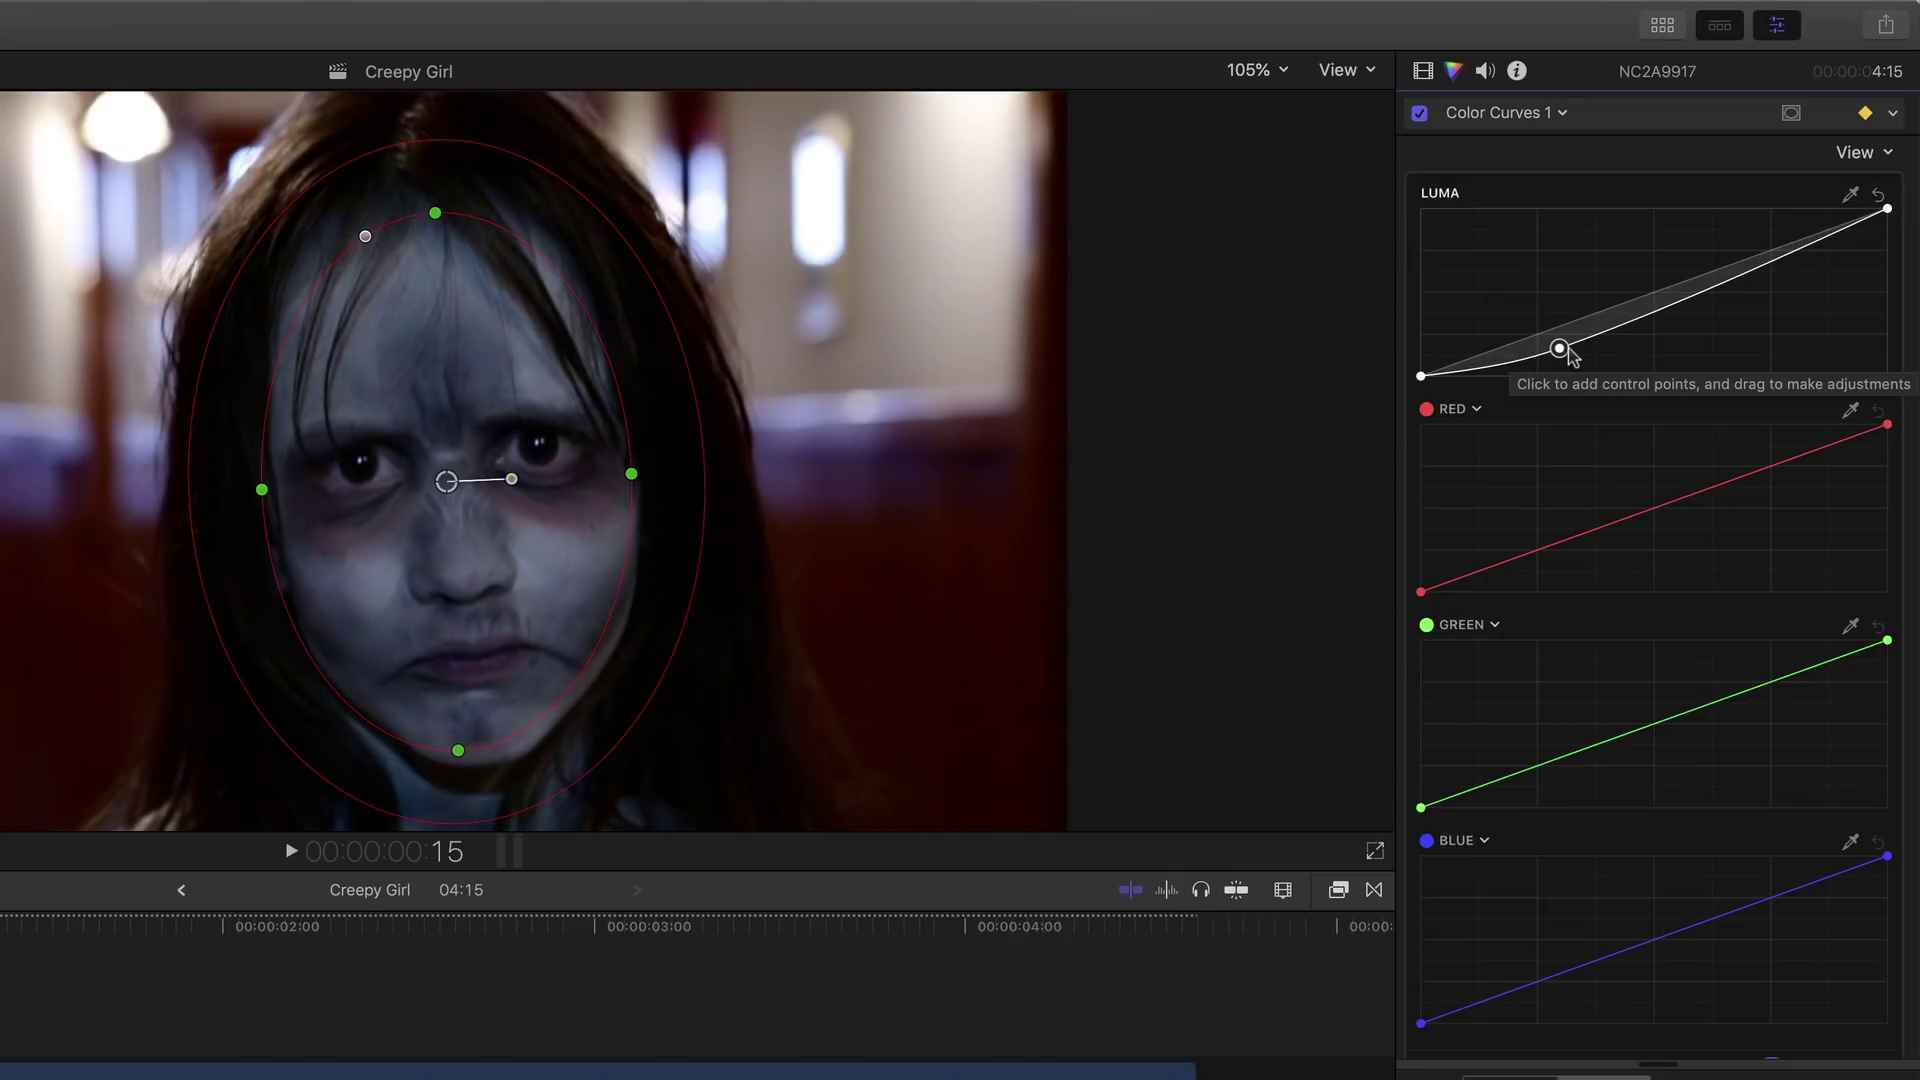
left_click(1849, 410)
left_click(978, 530)
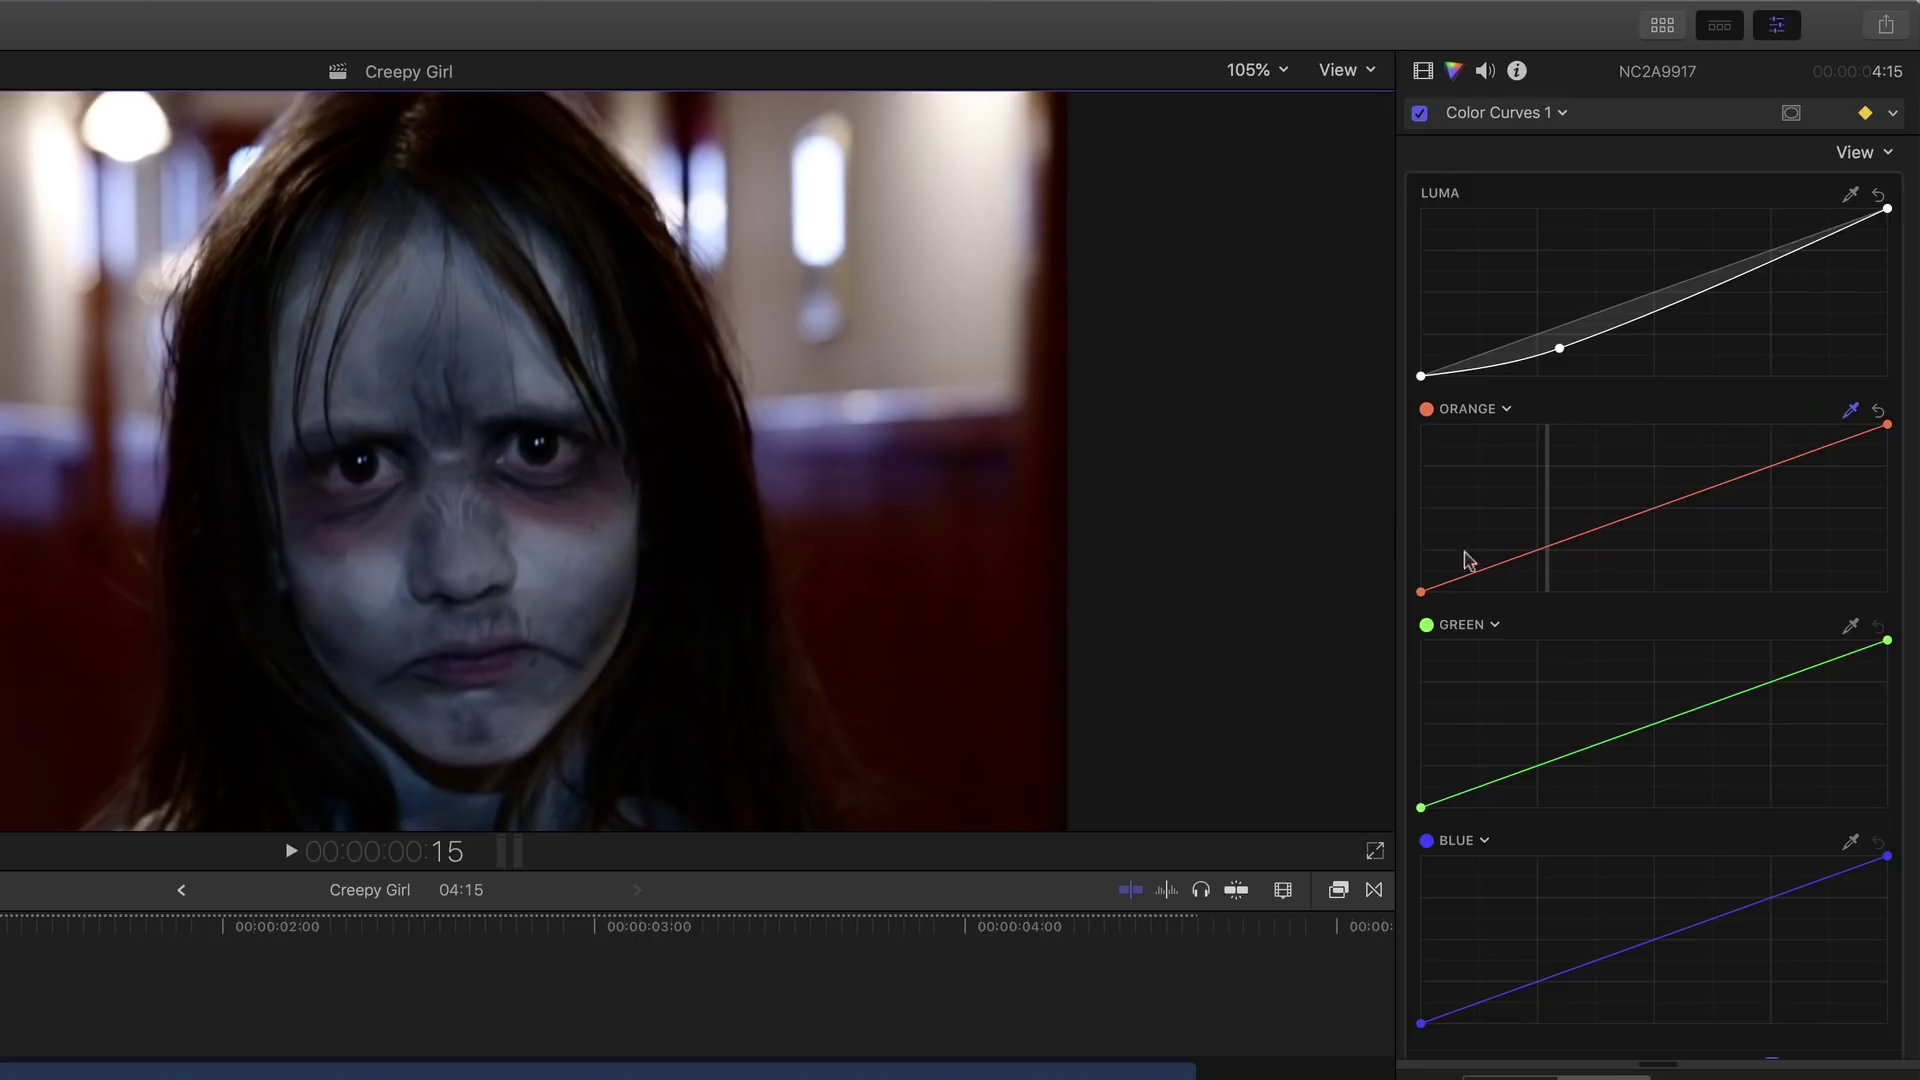
left_click(1549, 546)
left_click_drag(1549, 546, 1553, 572)
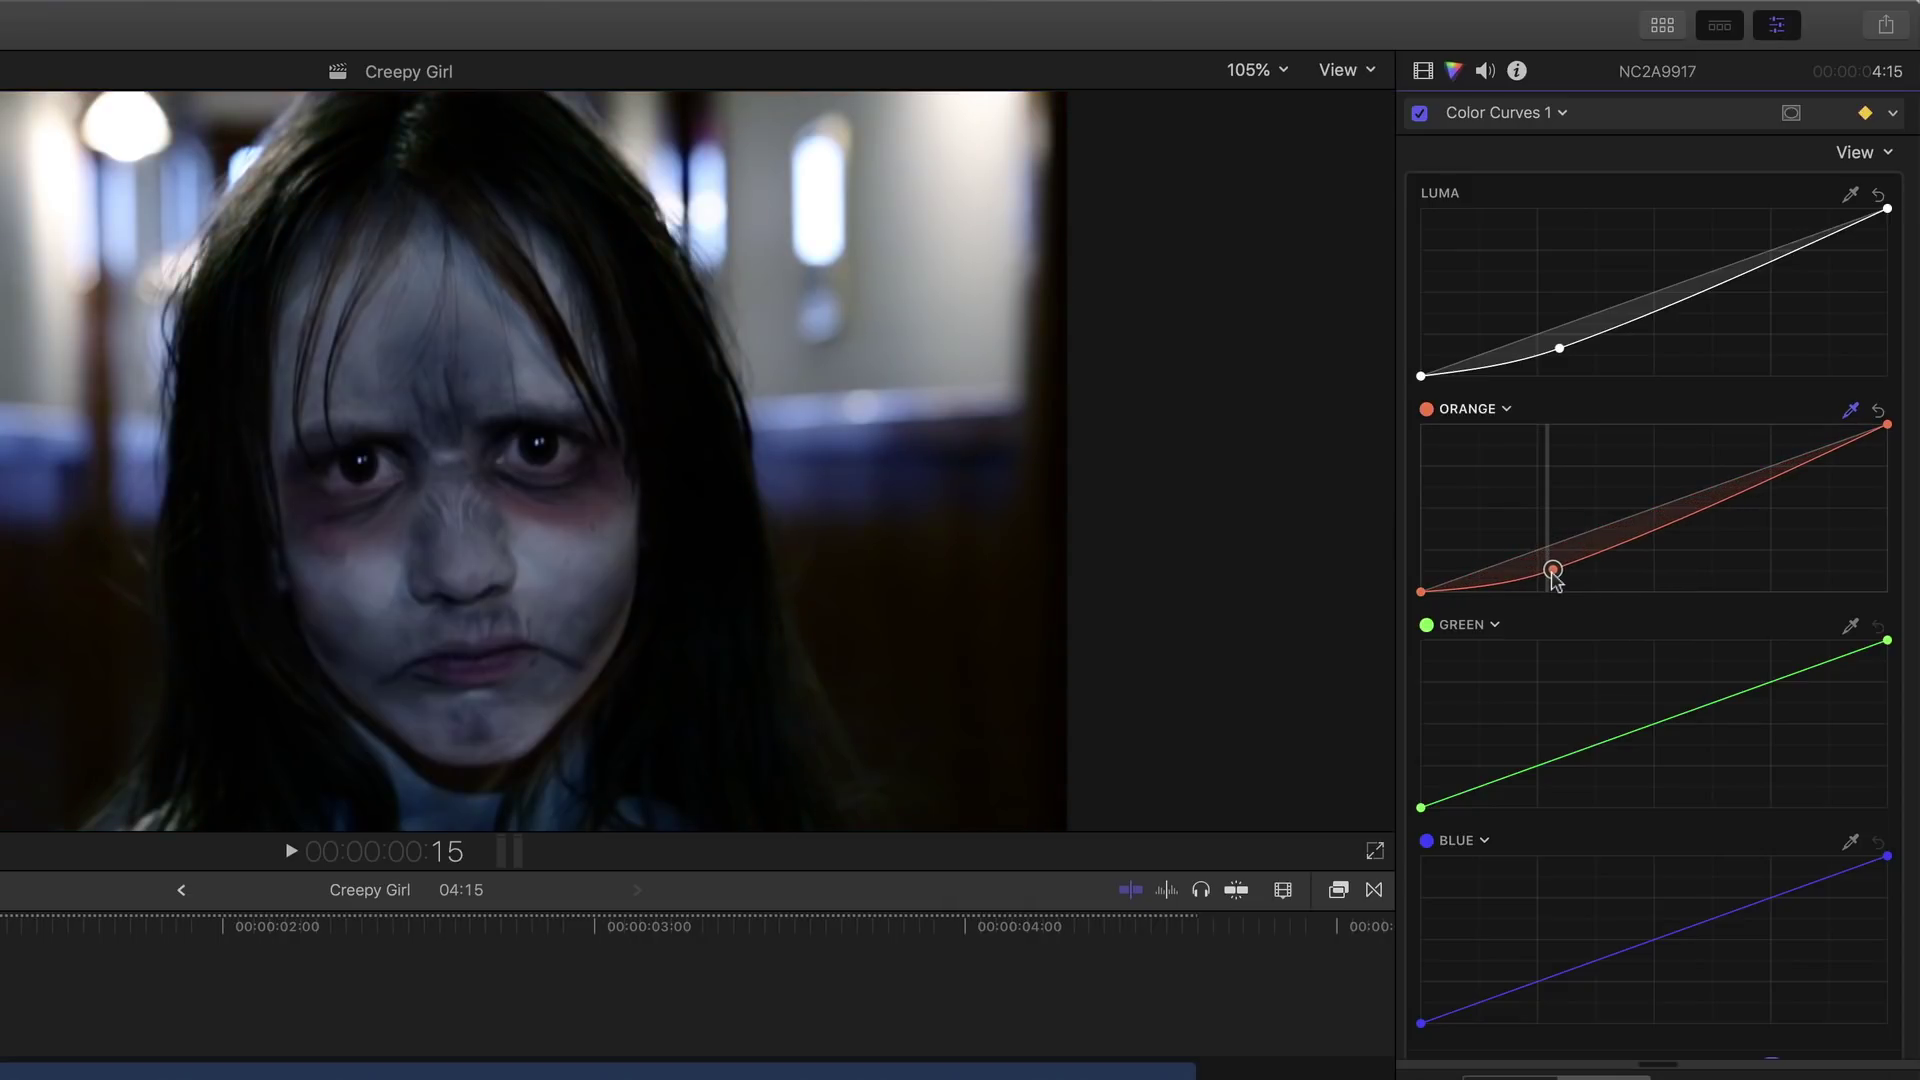
- Pull down the sampled red tones and boost green in the background highlights
left_click(1849, 843)
left_click(792, 335)
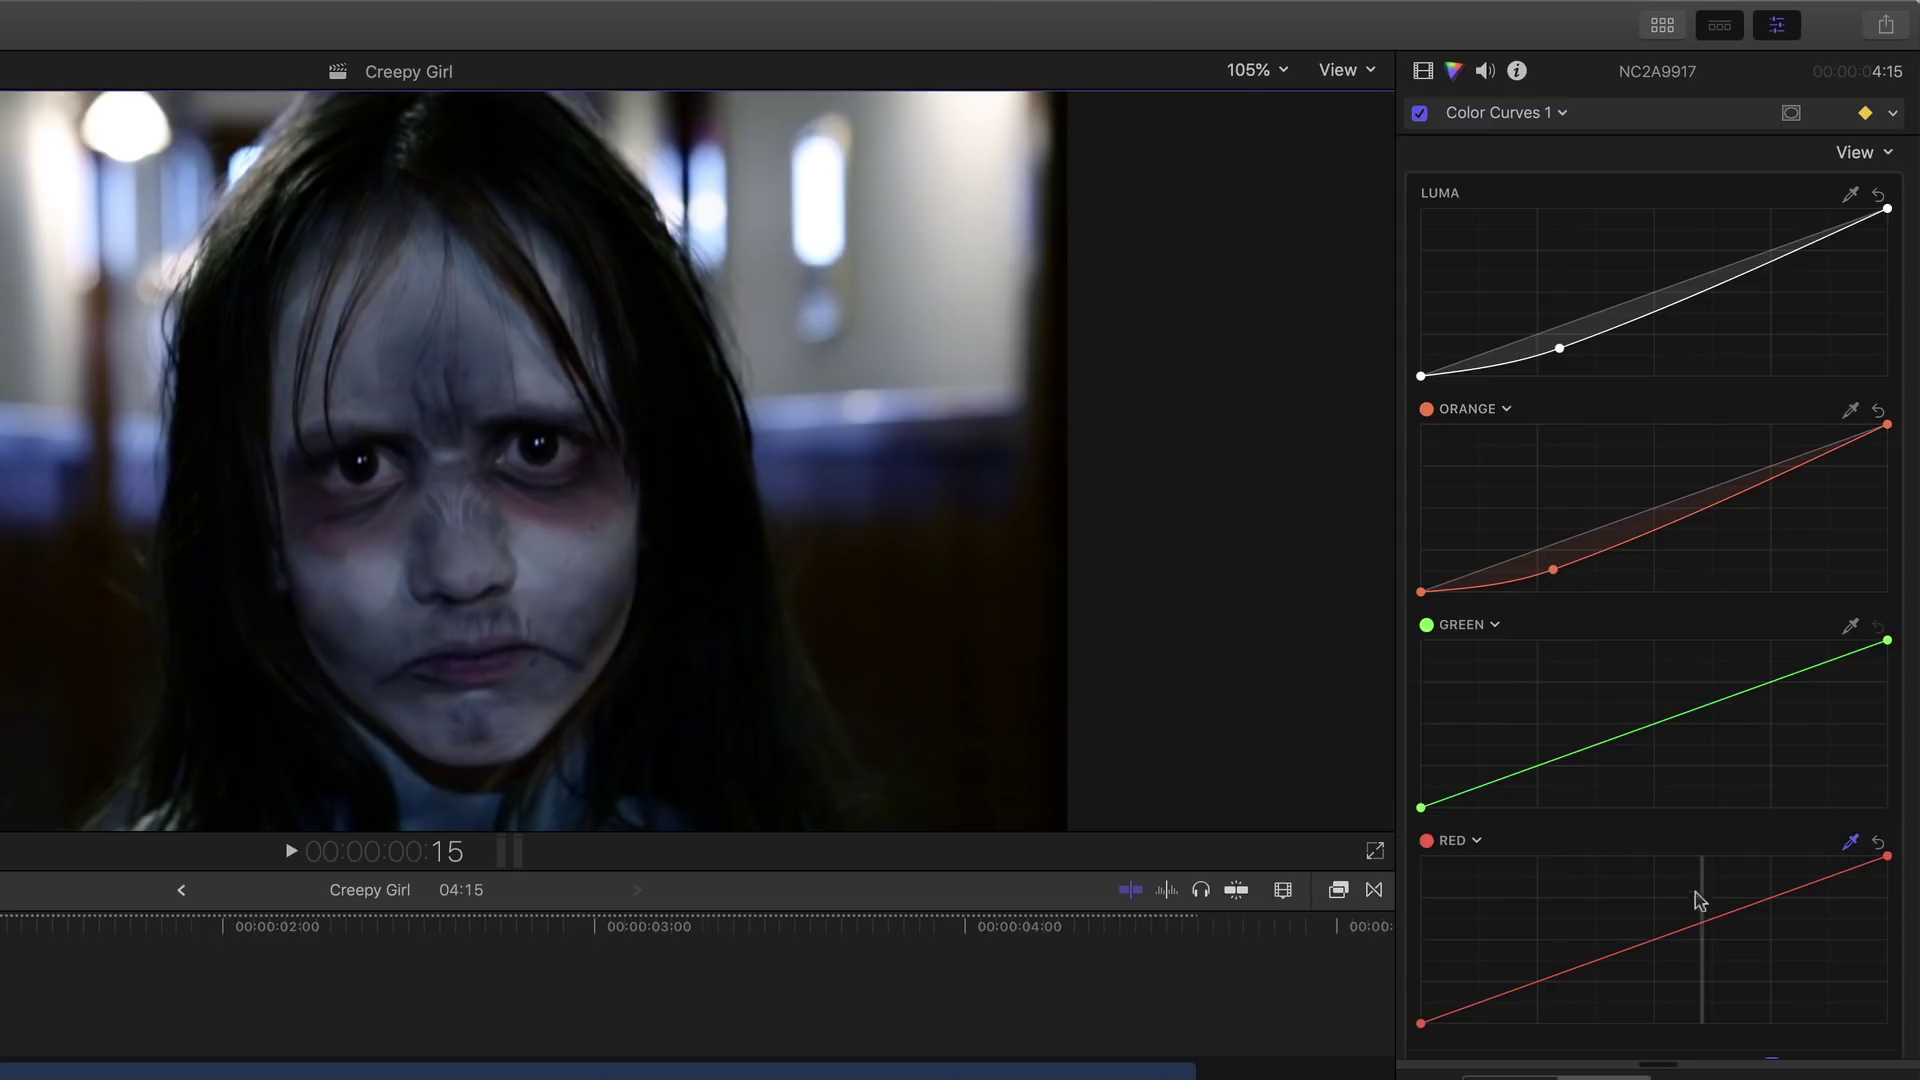
left_click_drag(1705, 920, 1705, 952)
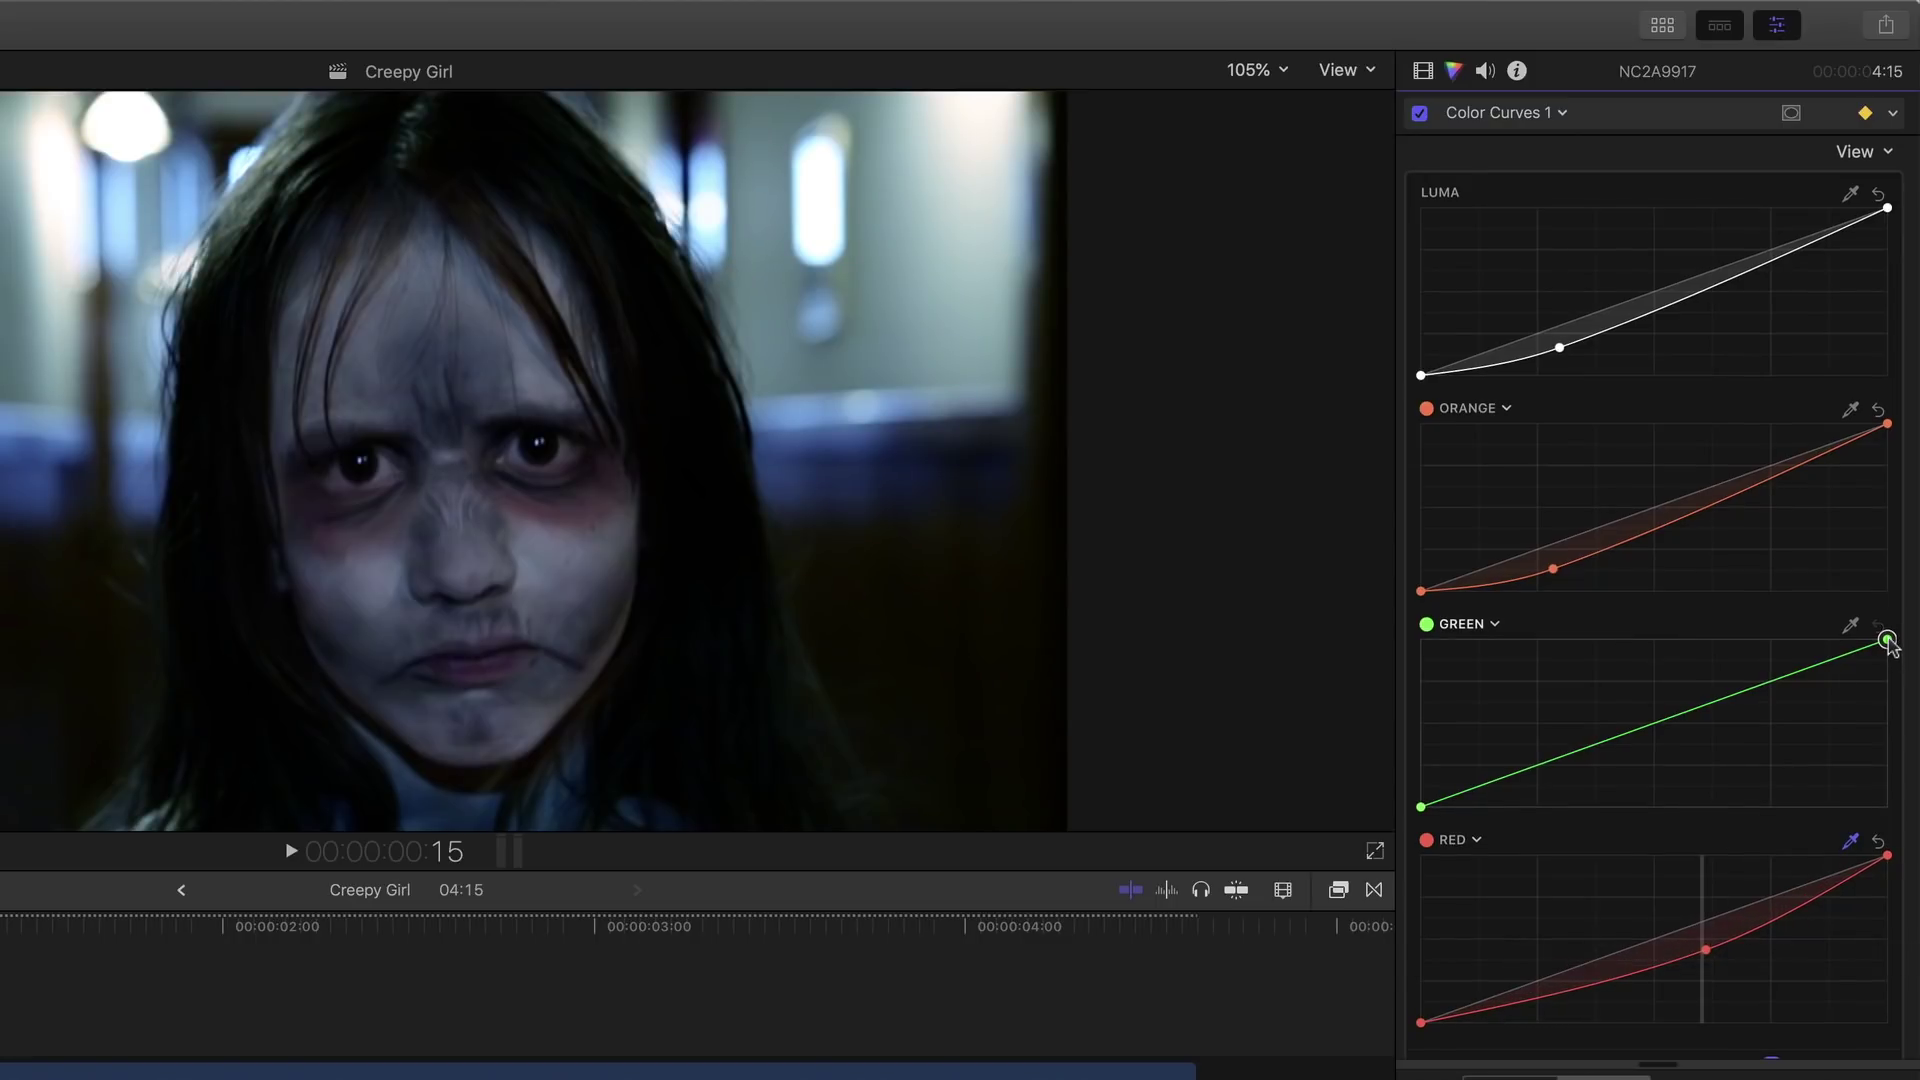
left_click_drag(1887, 640, 1816, 640)
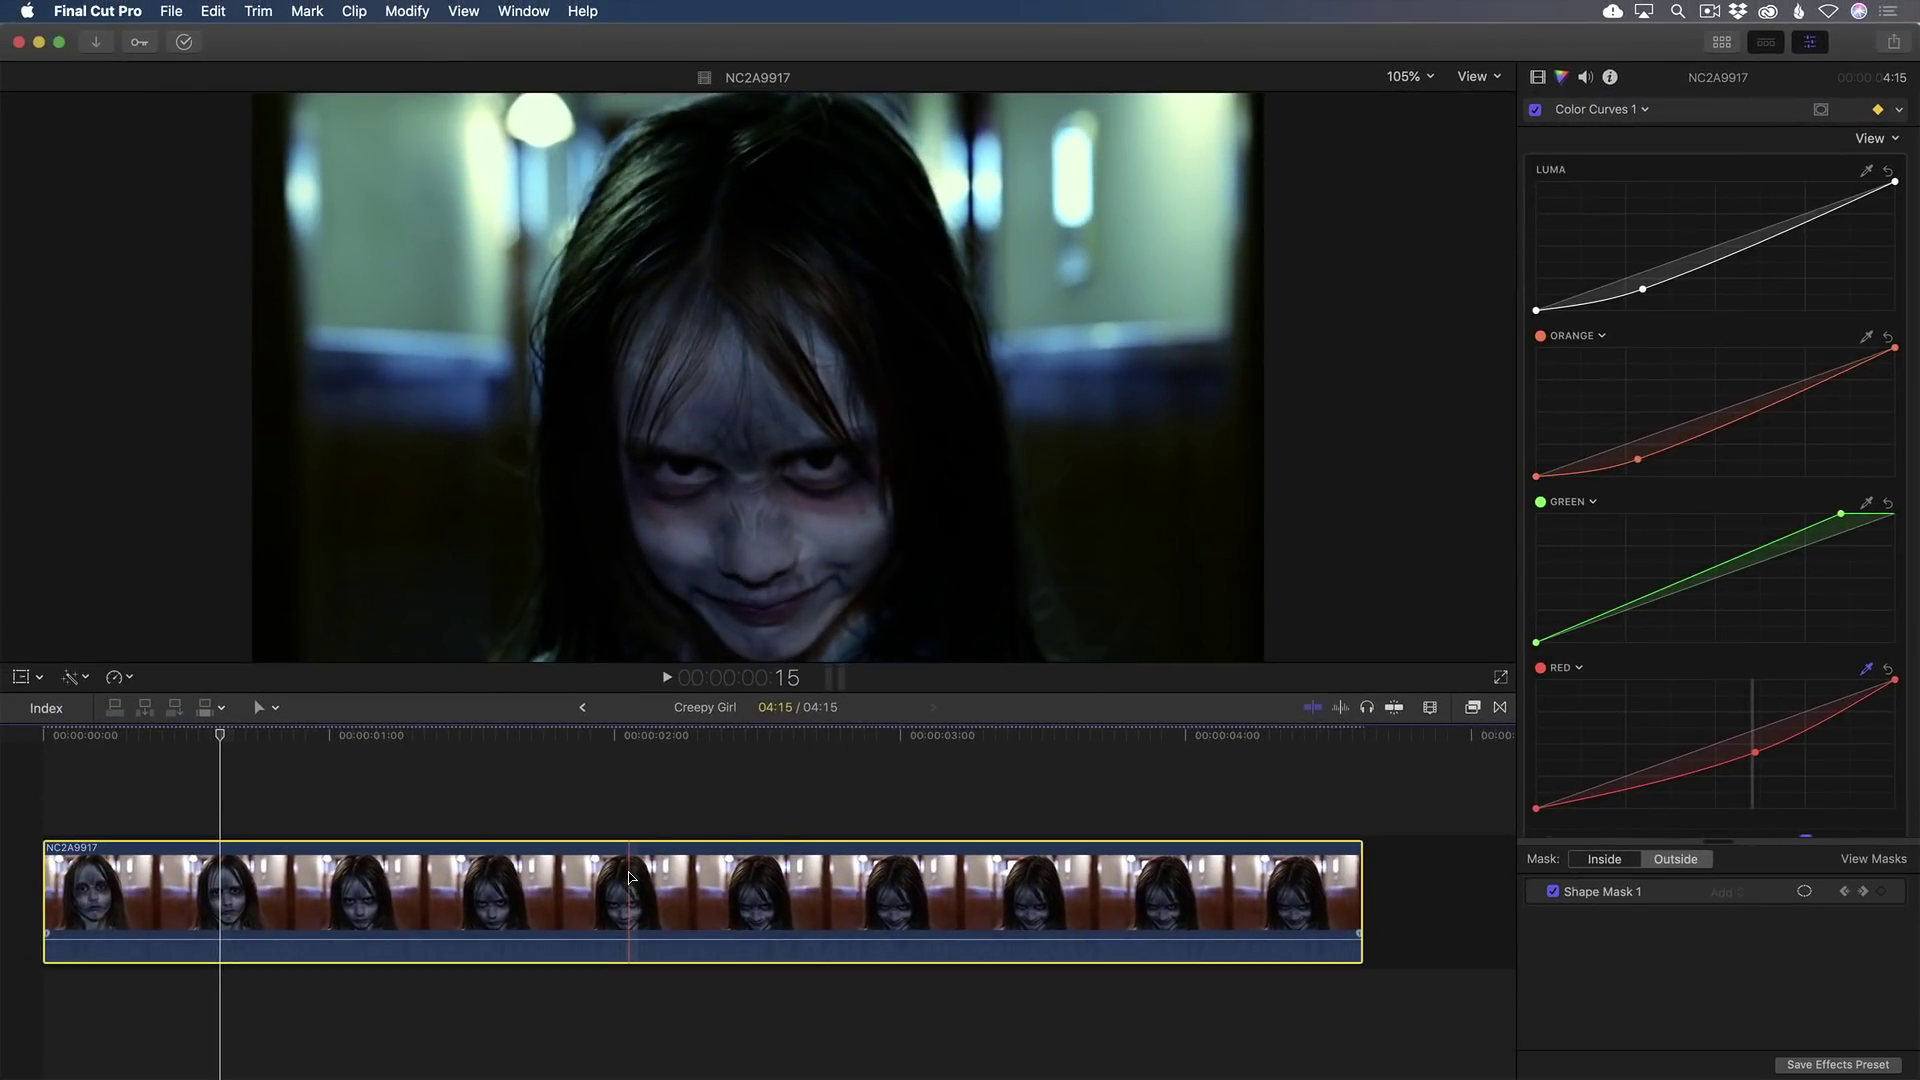
- Paste Color Curves 1 onto clip NC2A9917 as Color Curves 2, applied outside the face mask
key("super+shift+v")
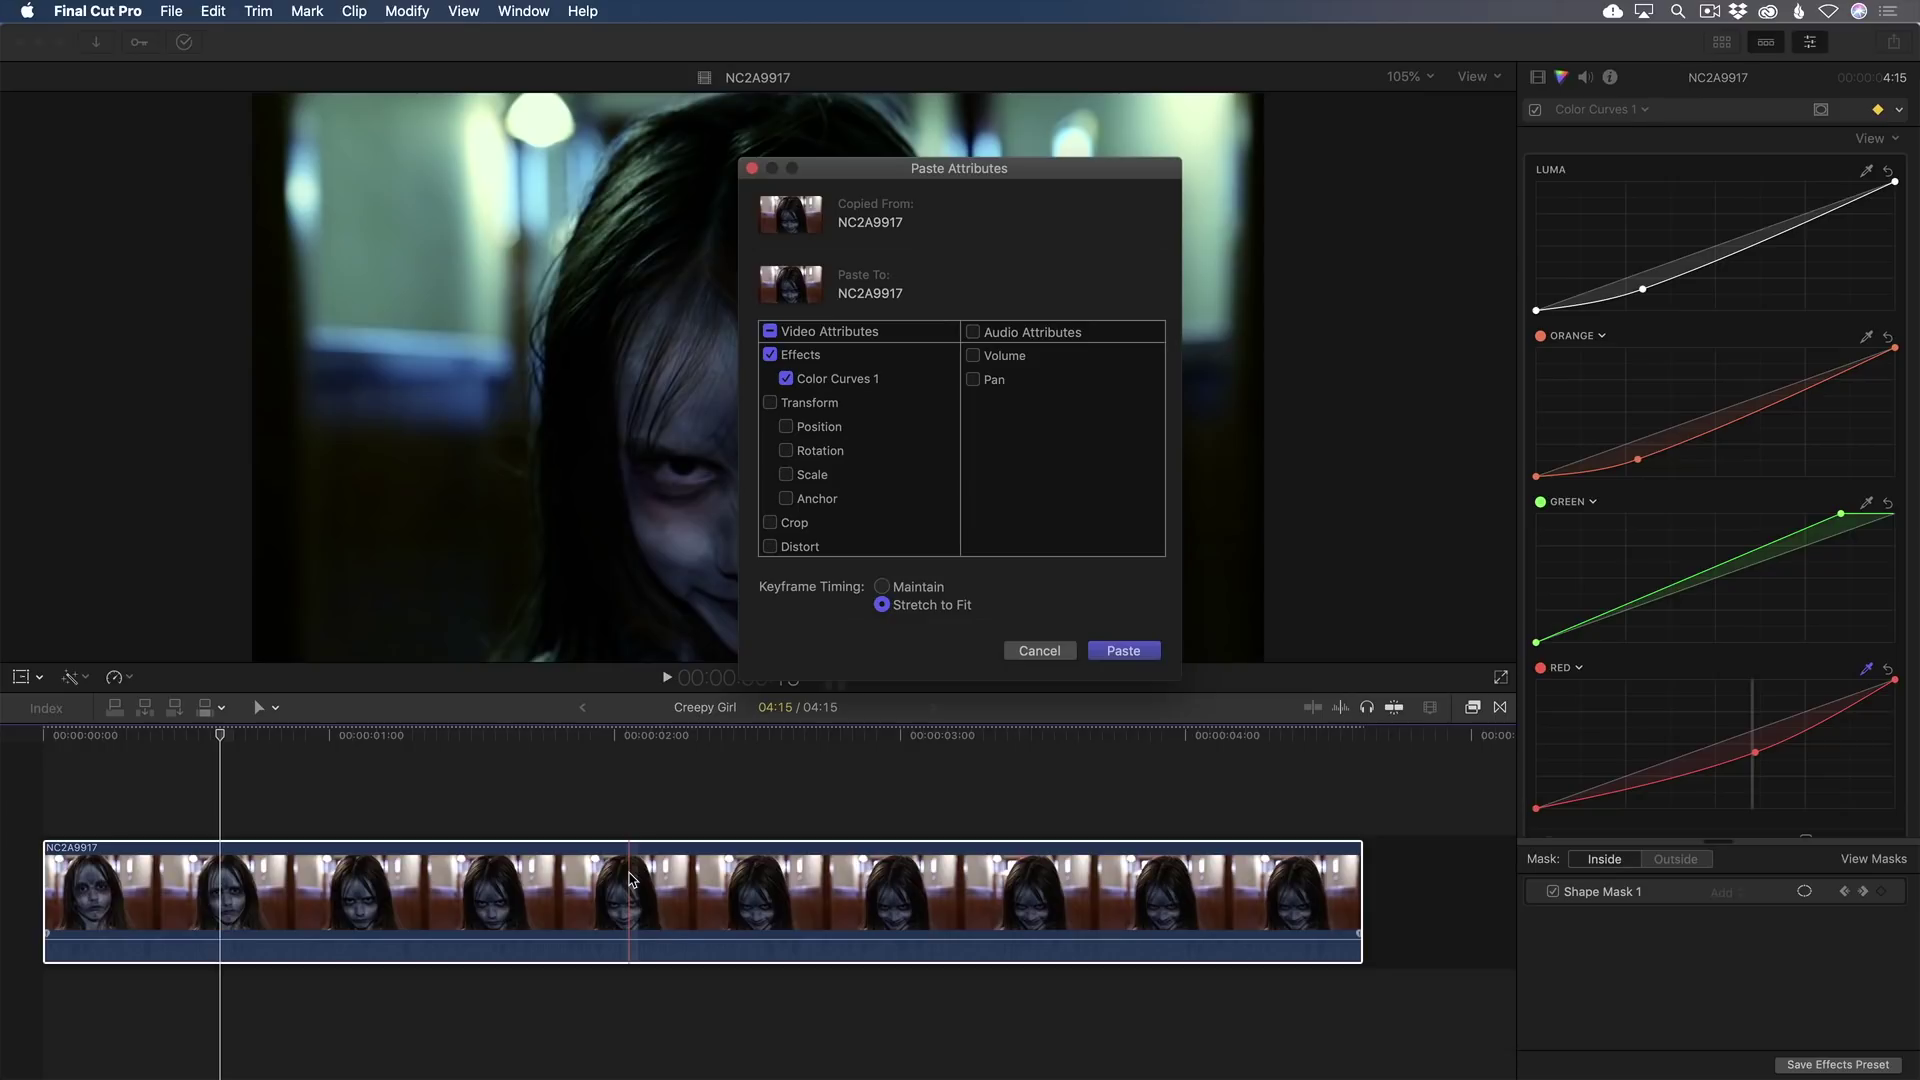
left_click(1121, 652)
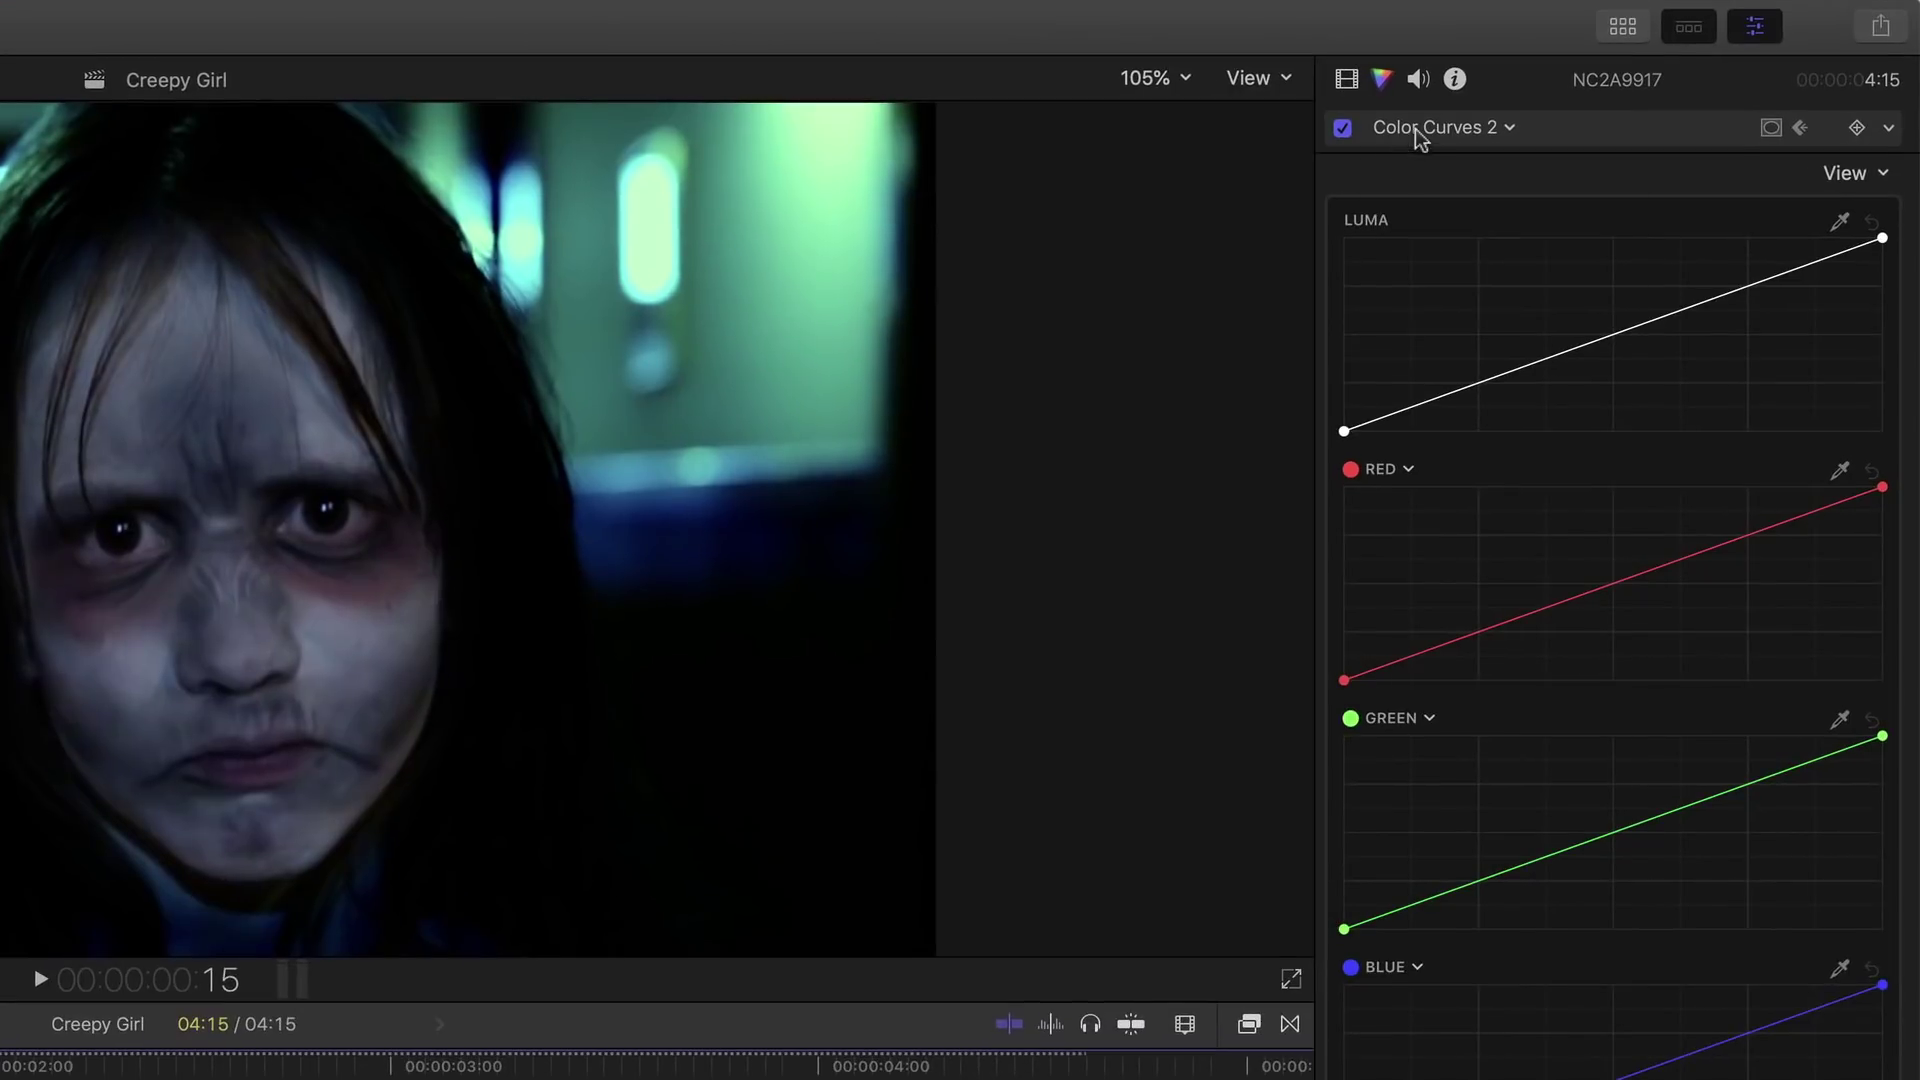
left_click(1583, 110)
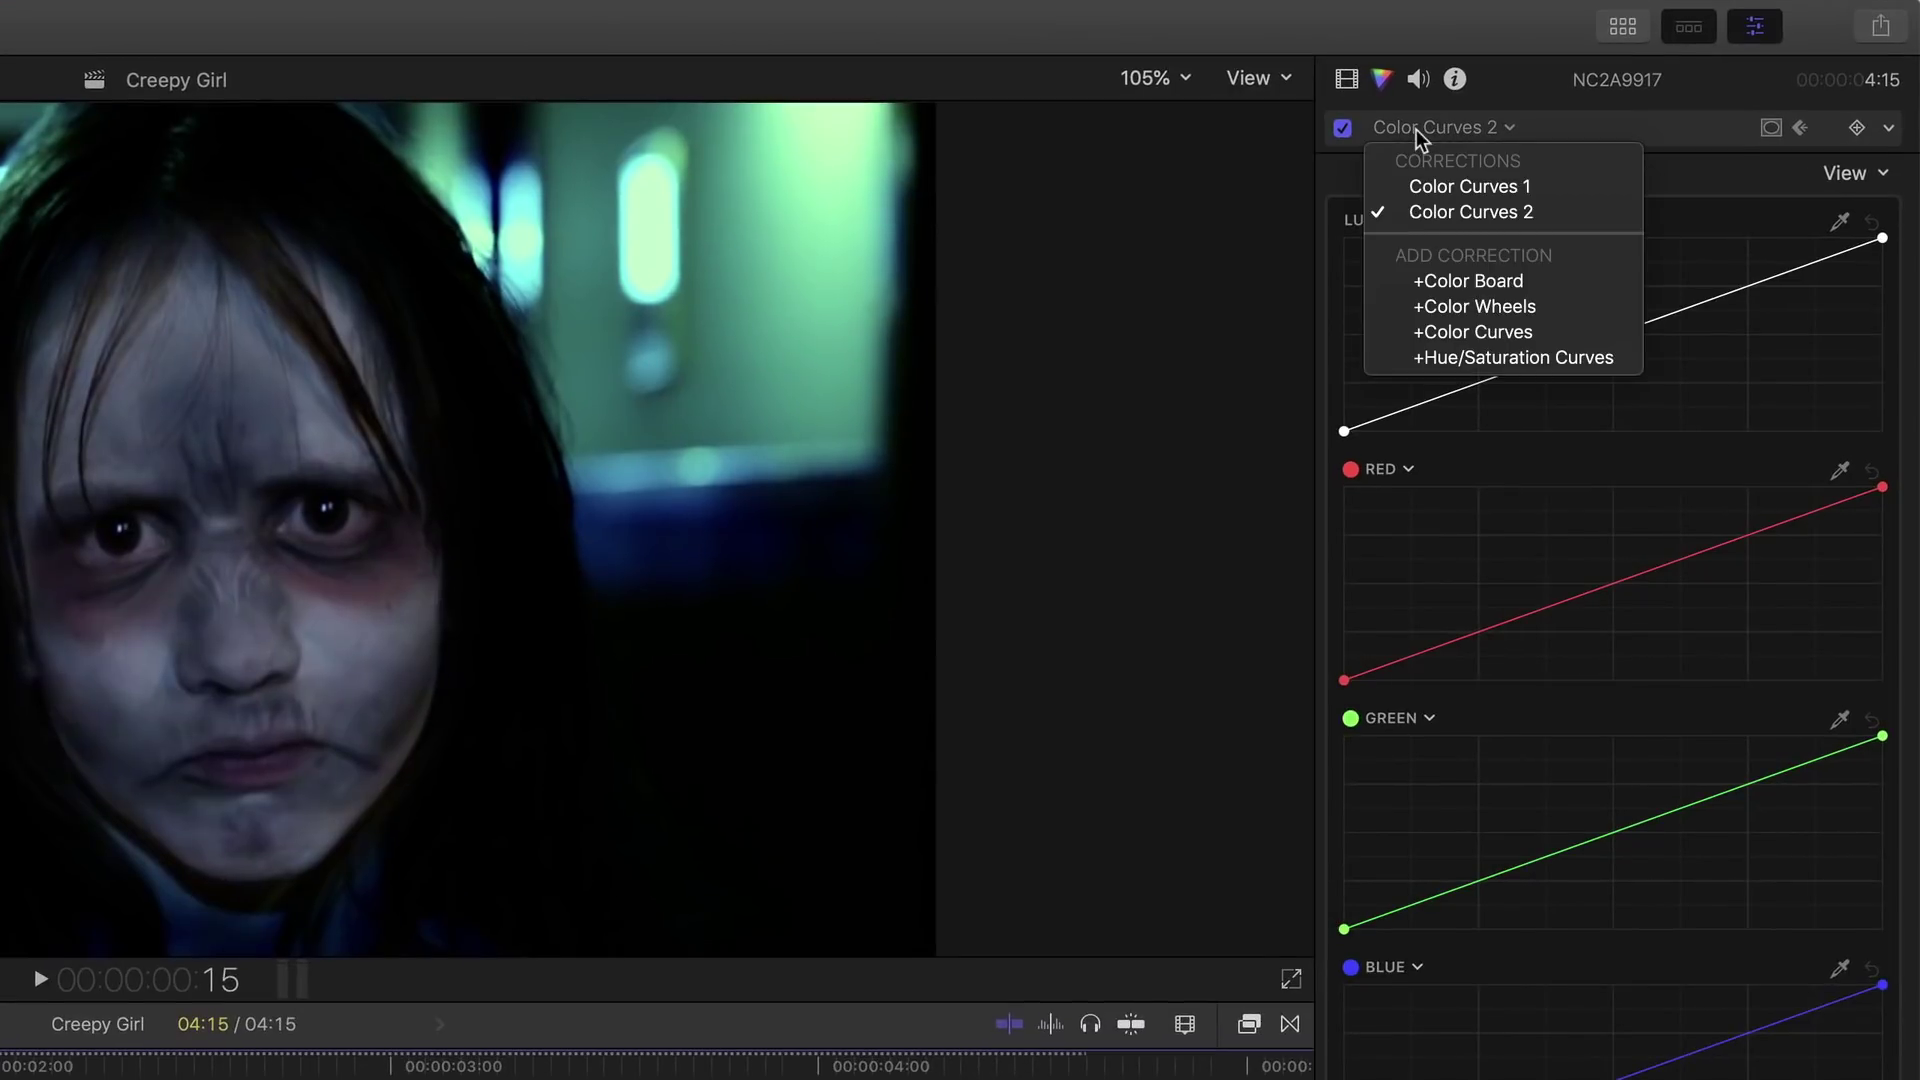
left_click(1416, 129)
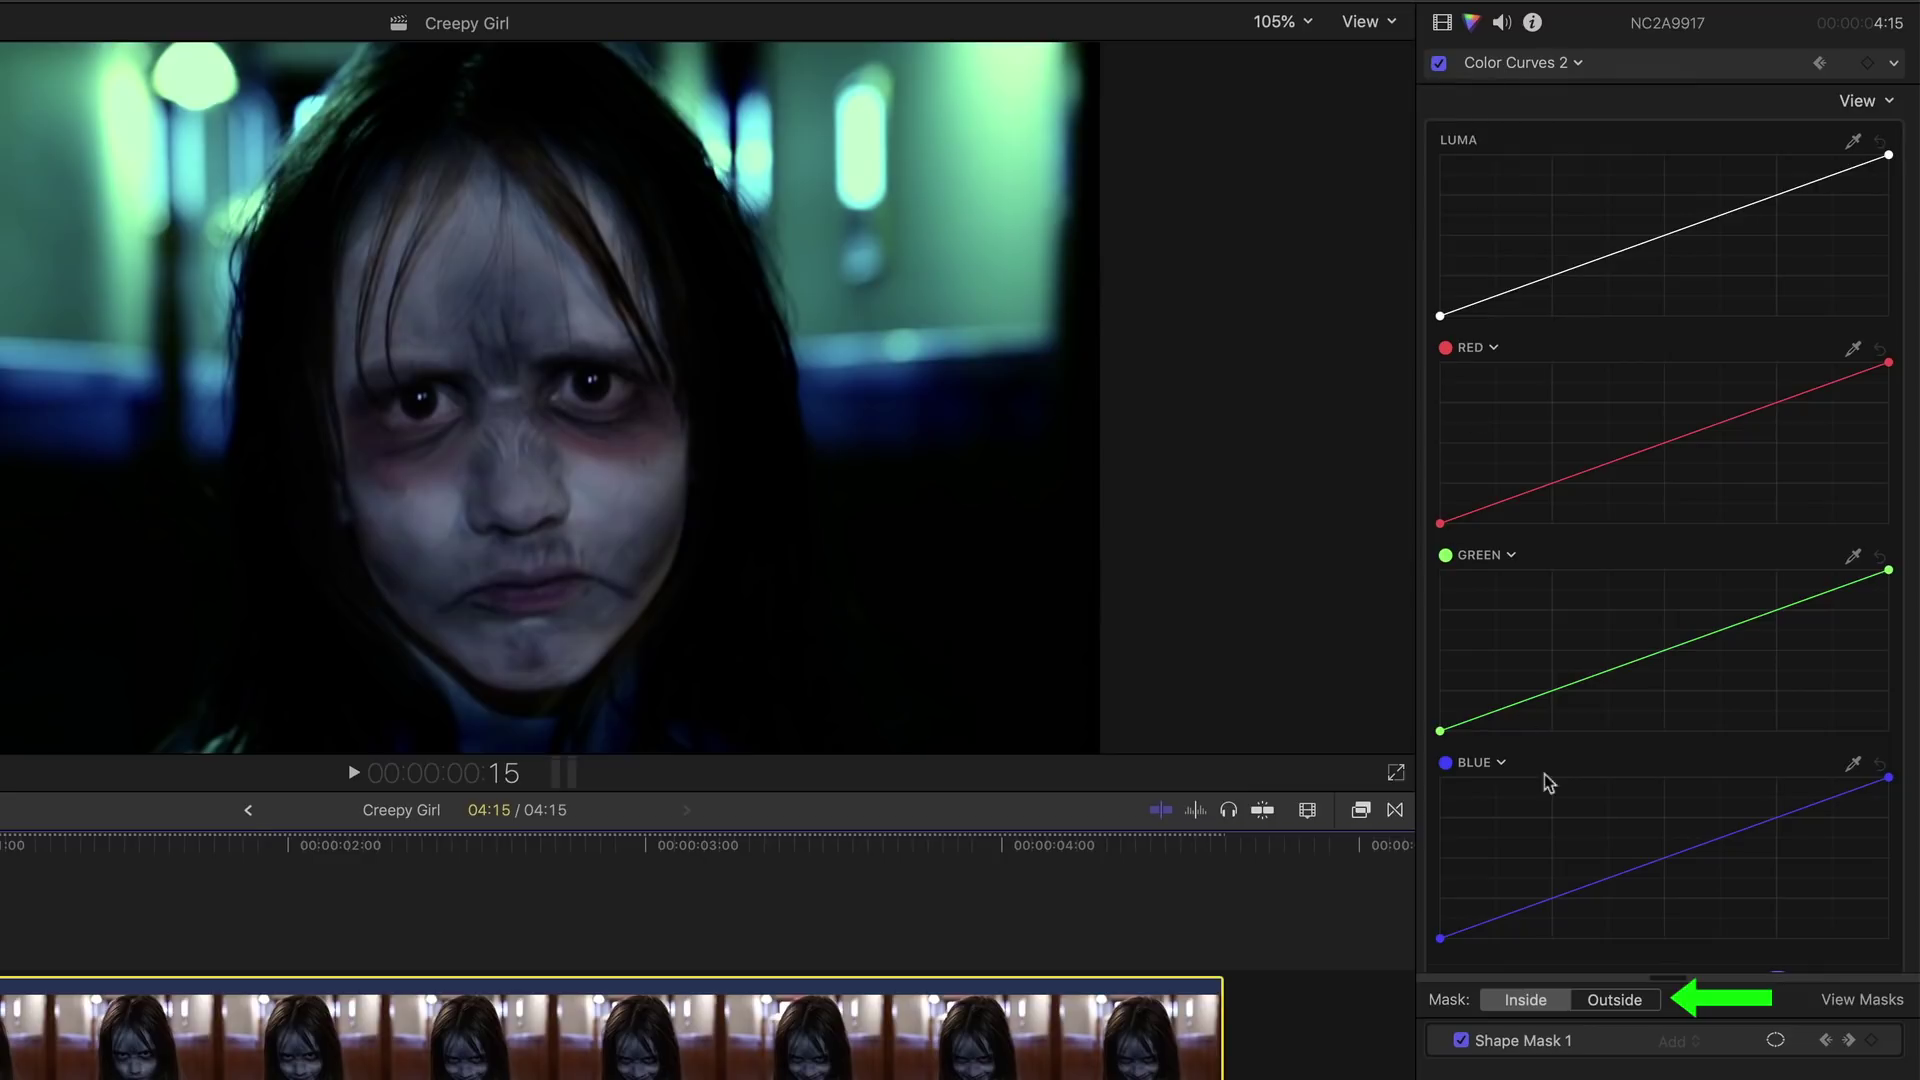
left_click(1632, 1006)
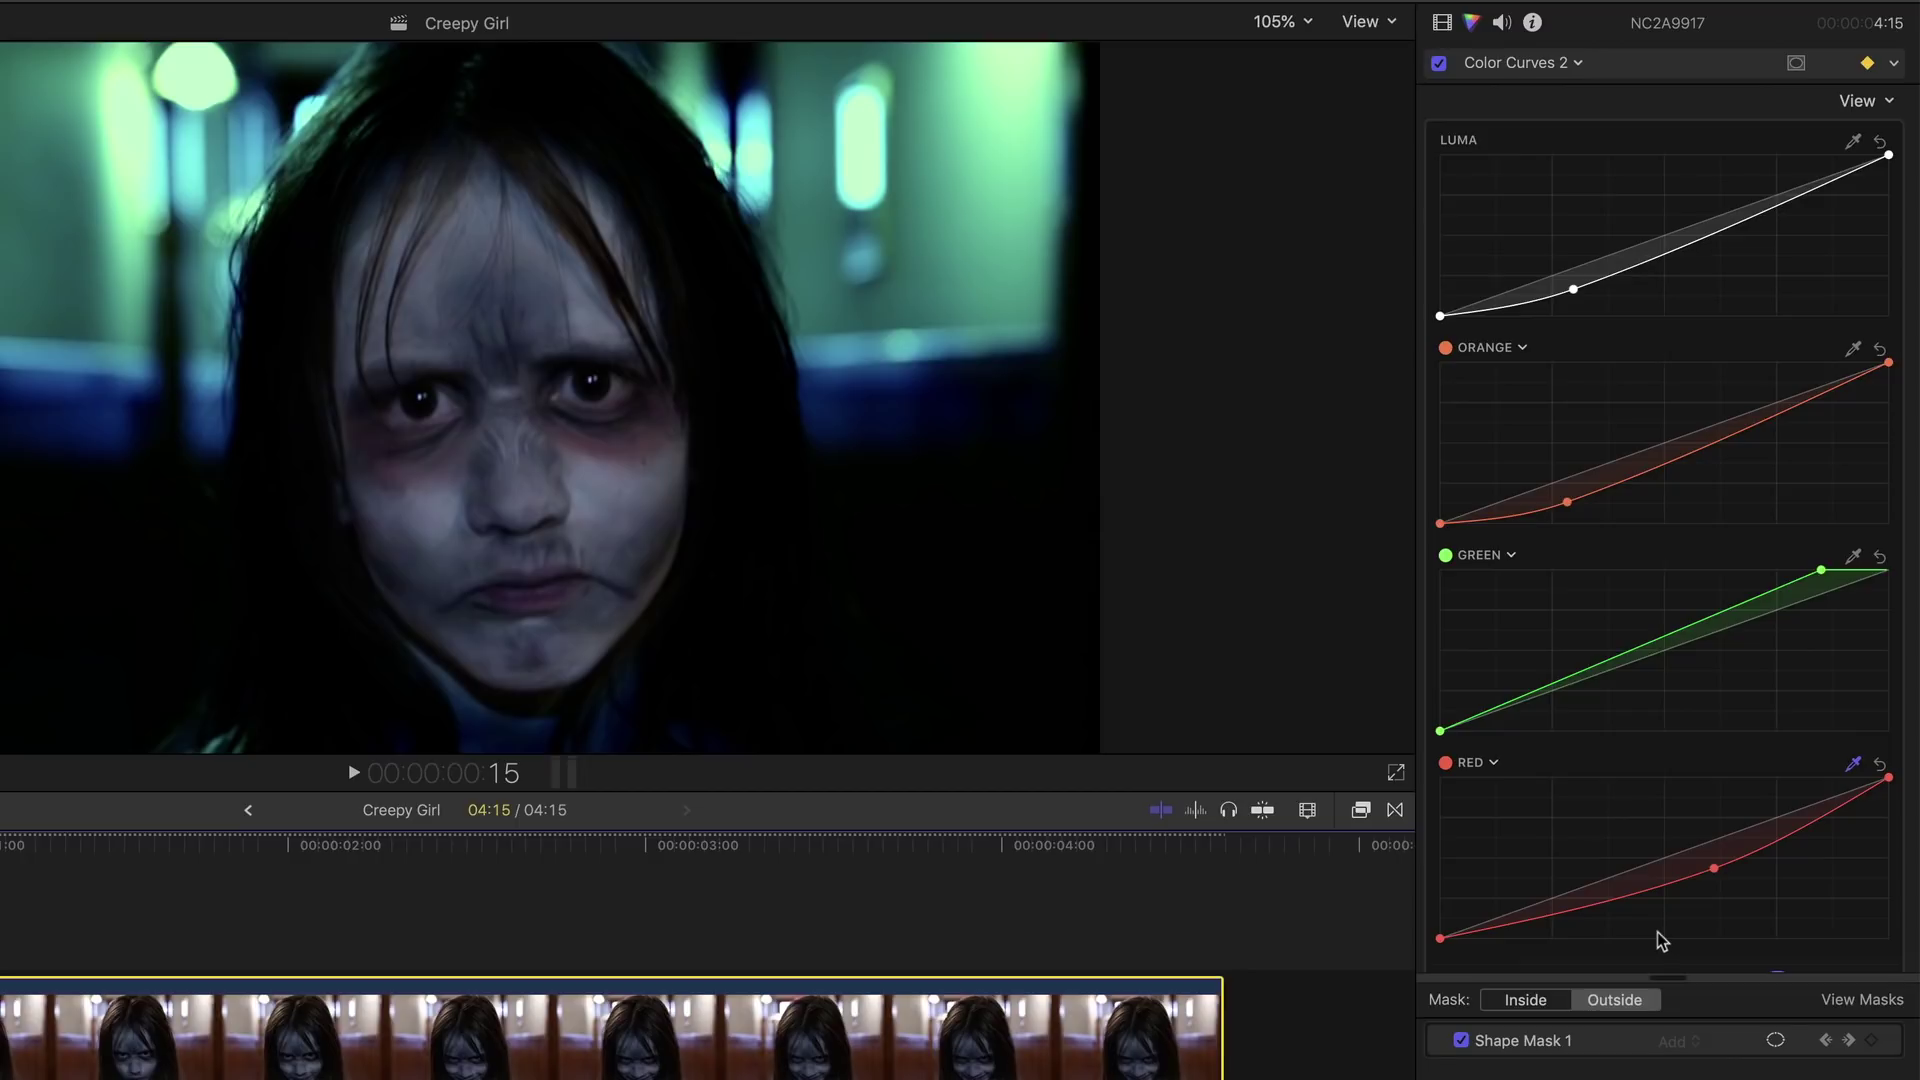
- Reset Color Curves 2's parameters to straight curves and hide Shape Mask 1's on-screen outline
left_click(1891, 64)
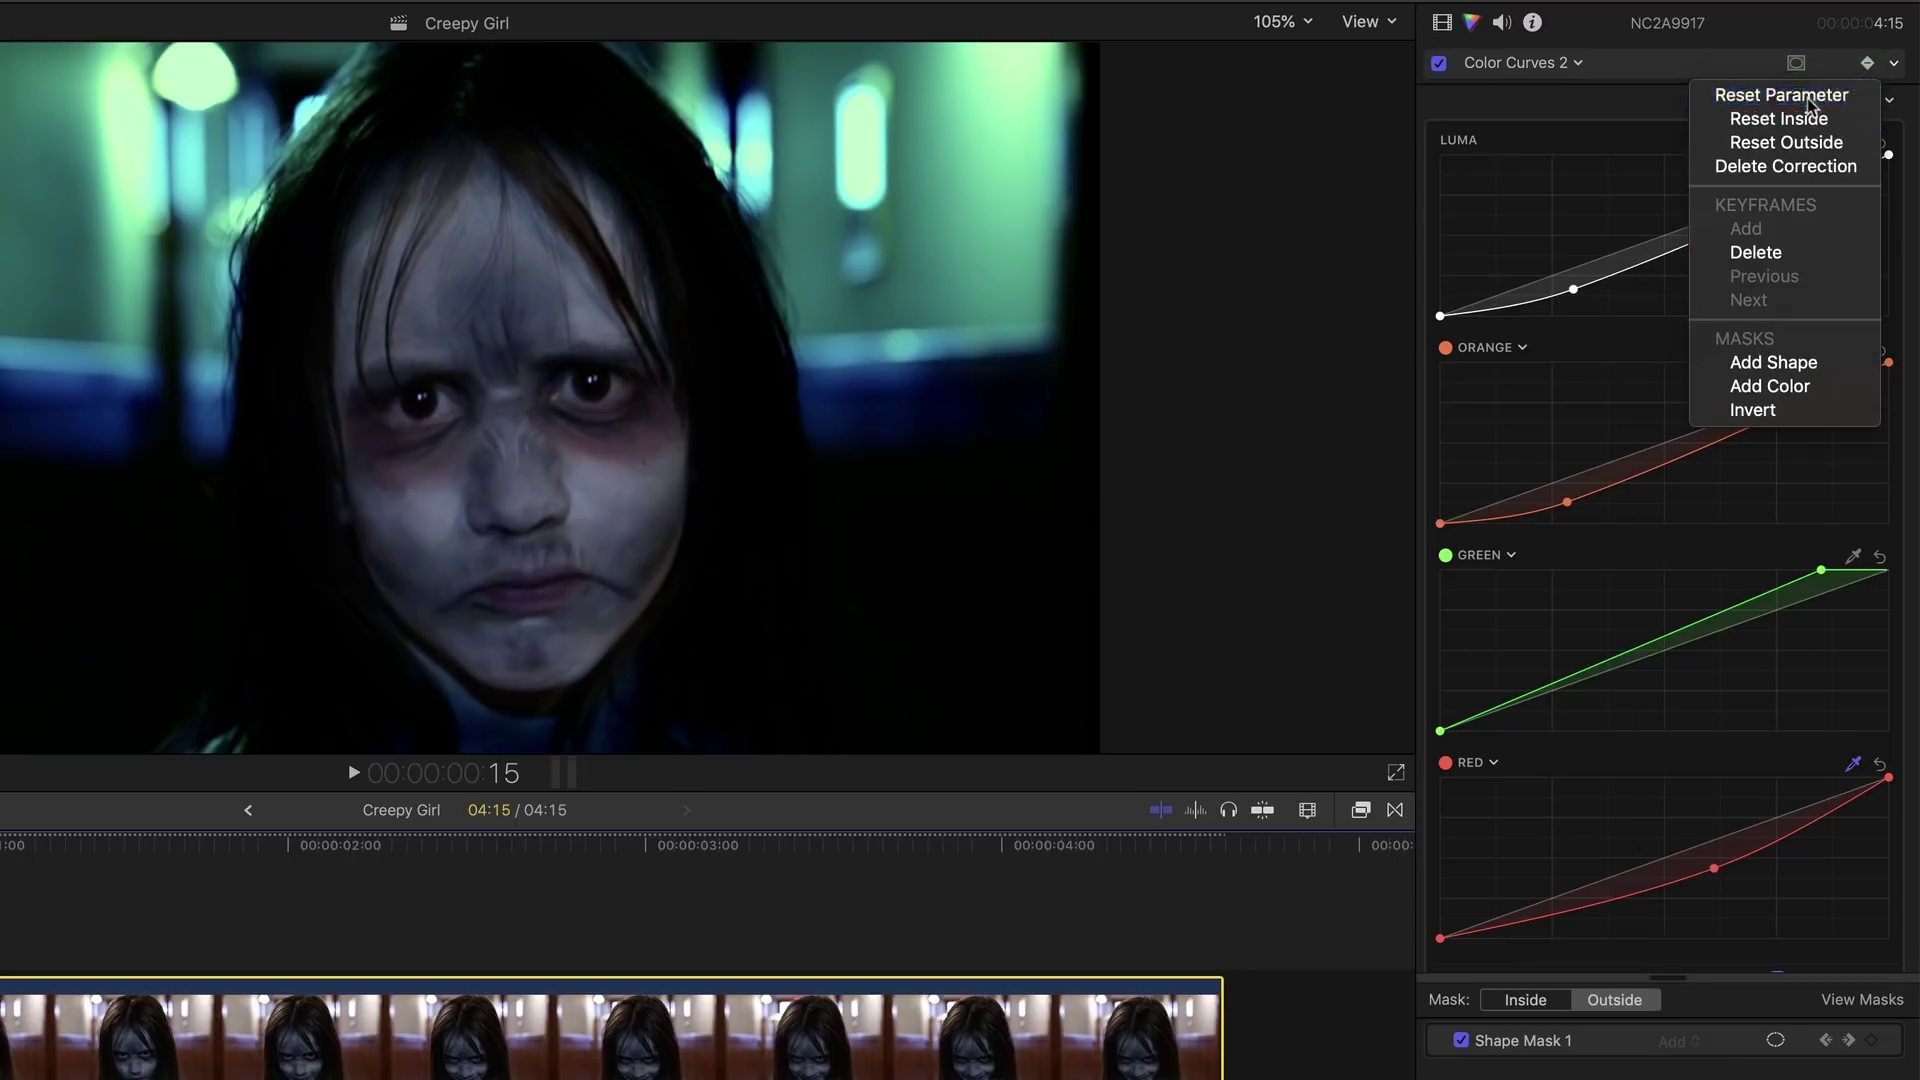
left_click(1812, 97)
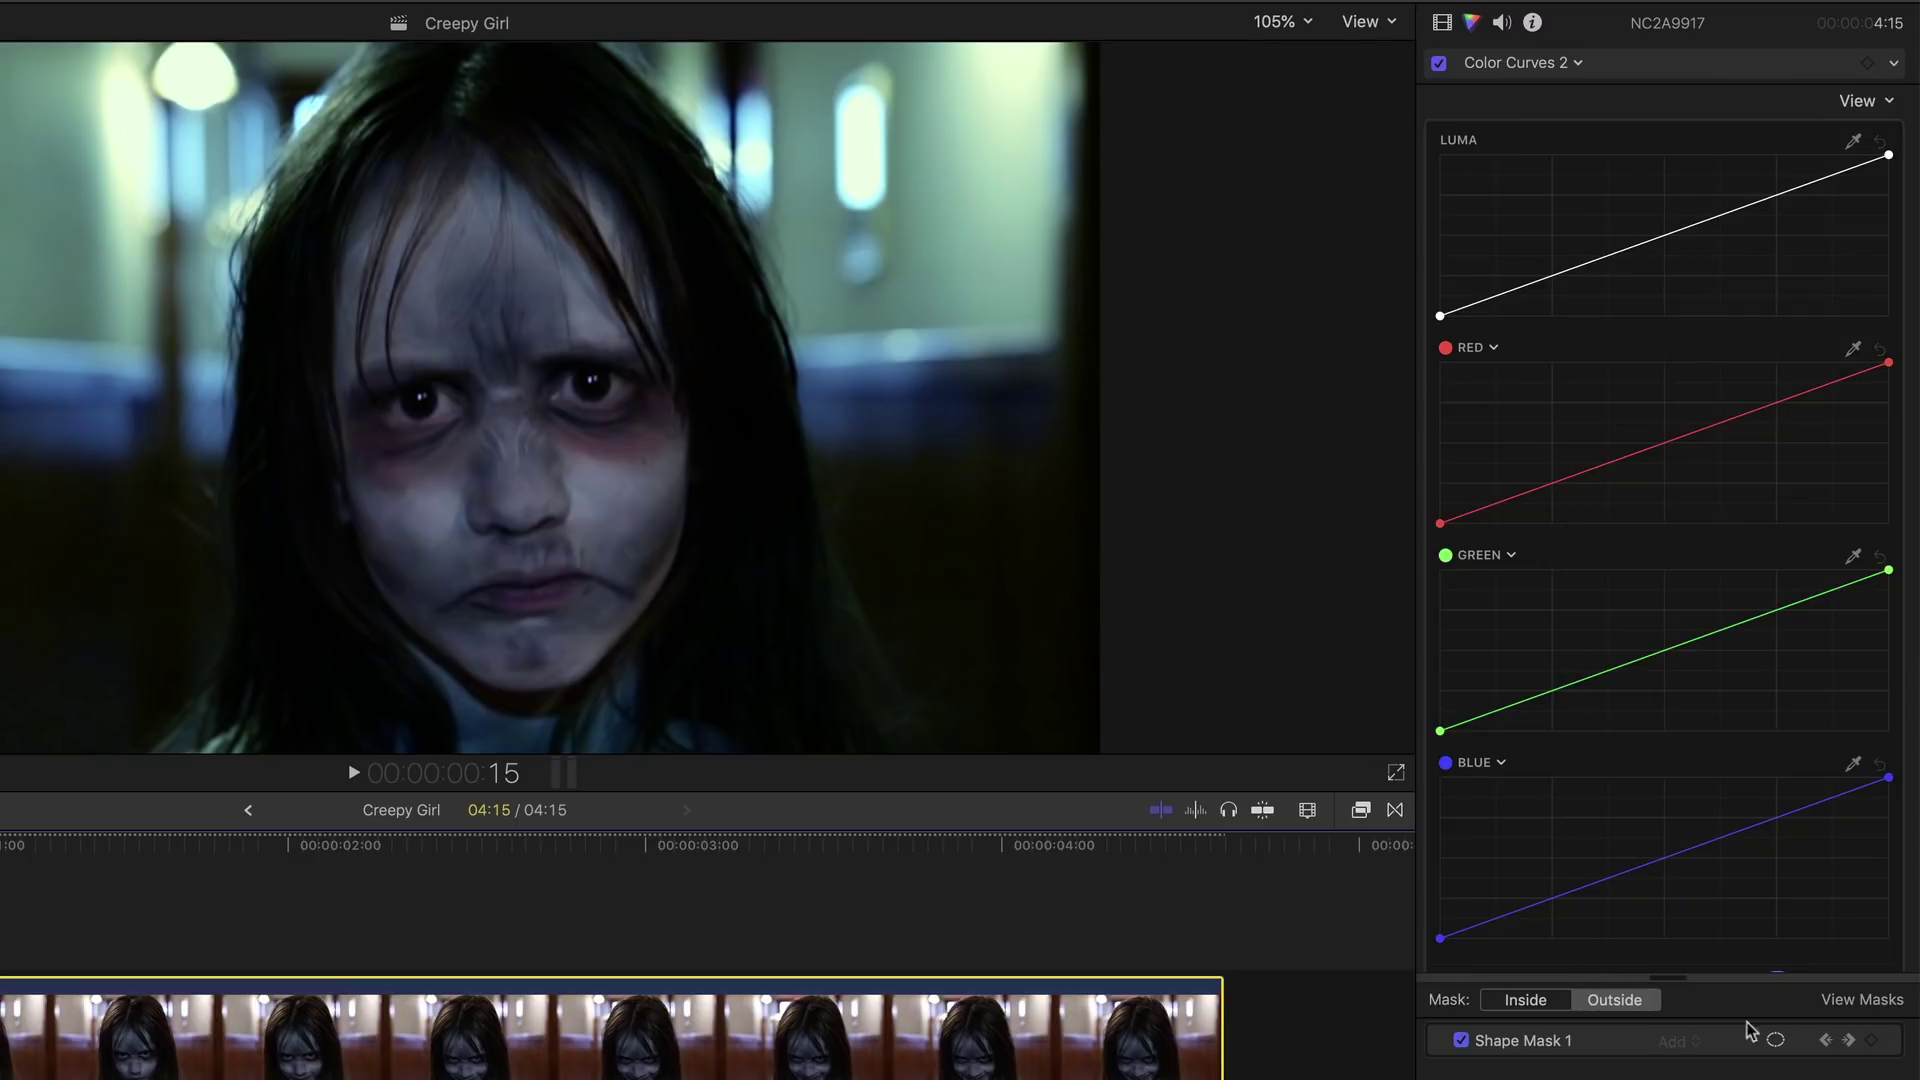
left_click(1776, 1041)
left_click(1777, 1043)
left_click(1776, 1043)
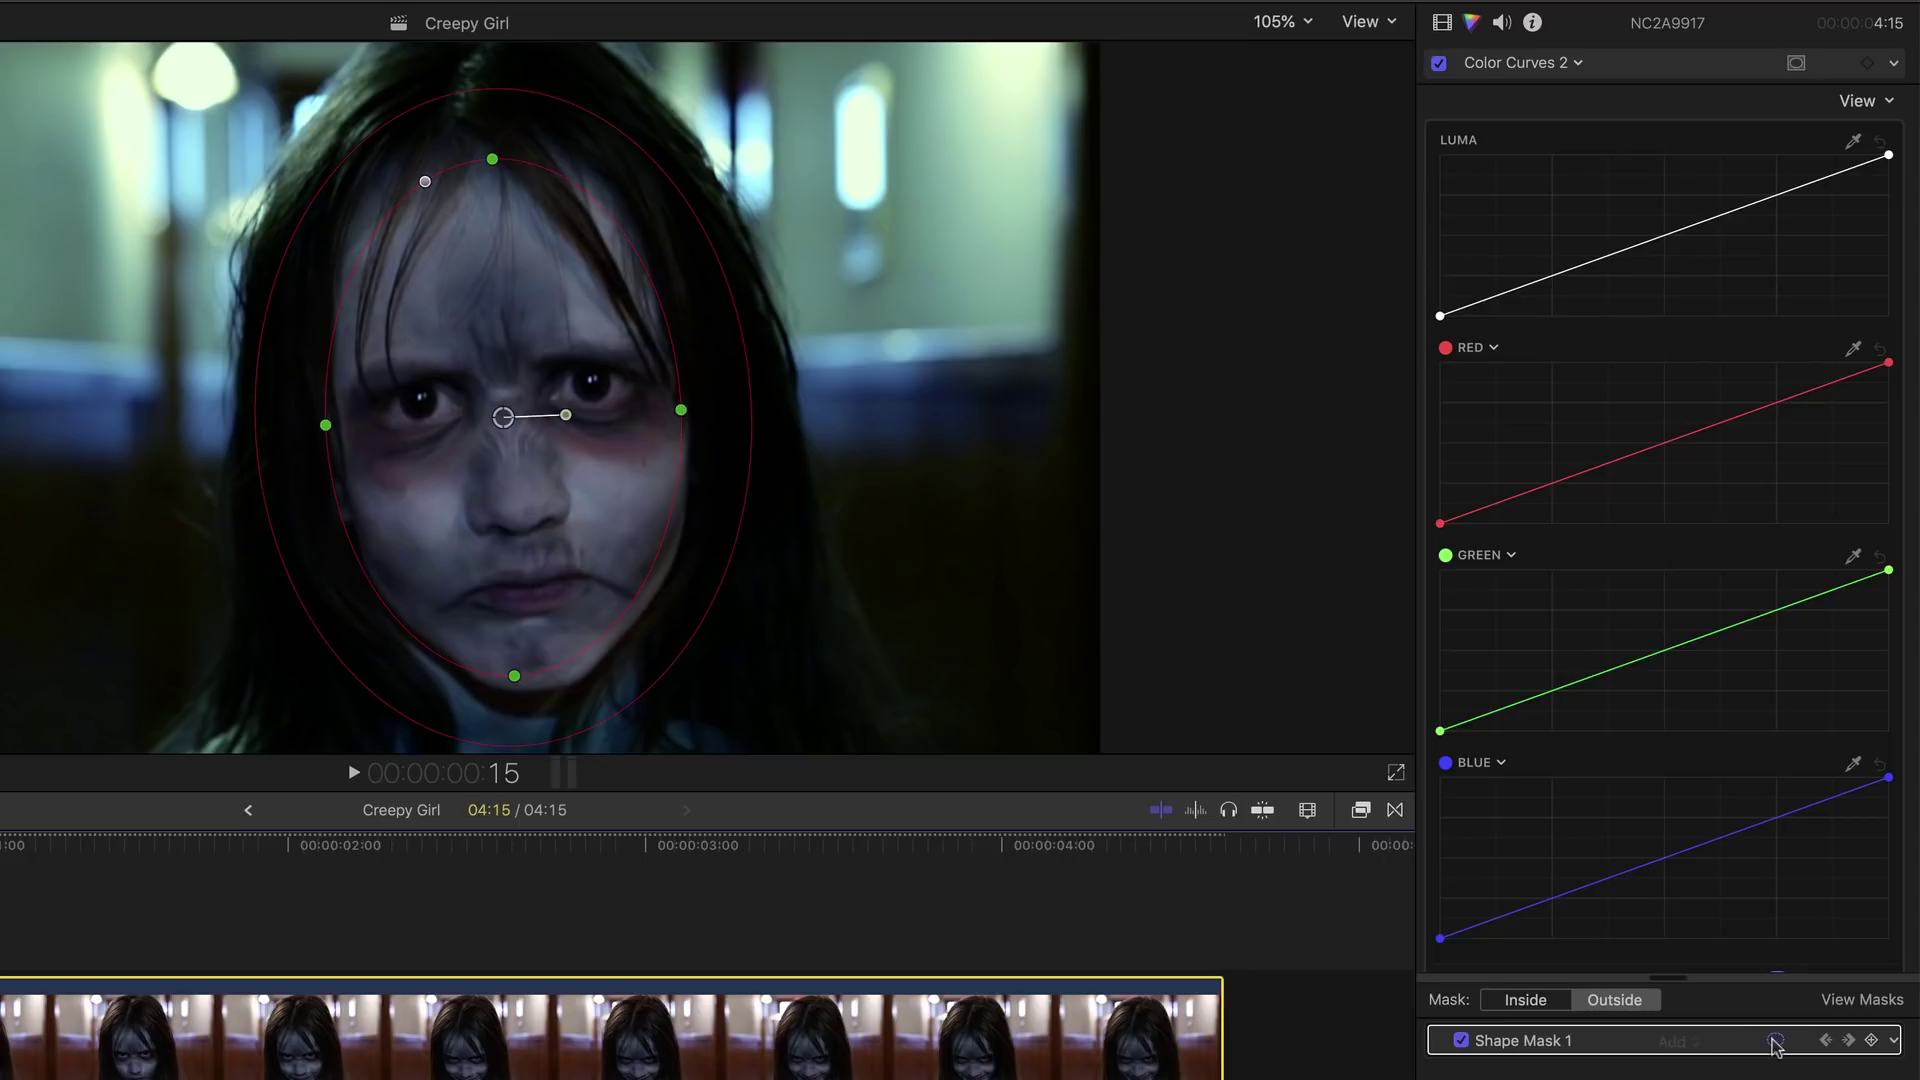
left_click(1776, 1043)
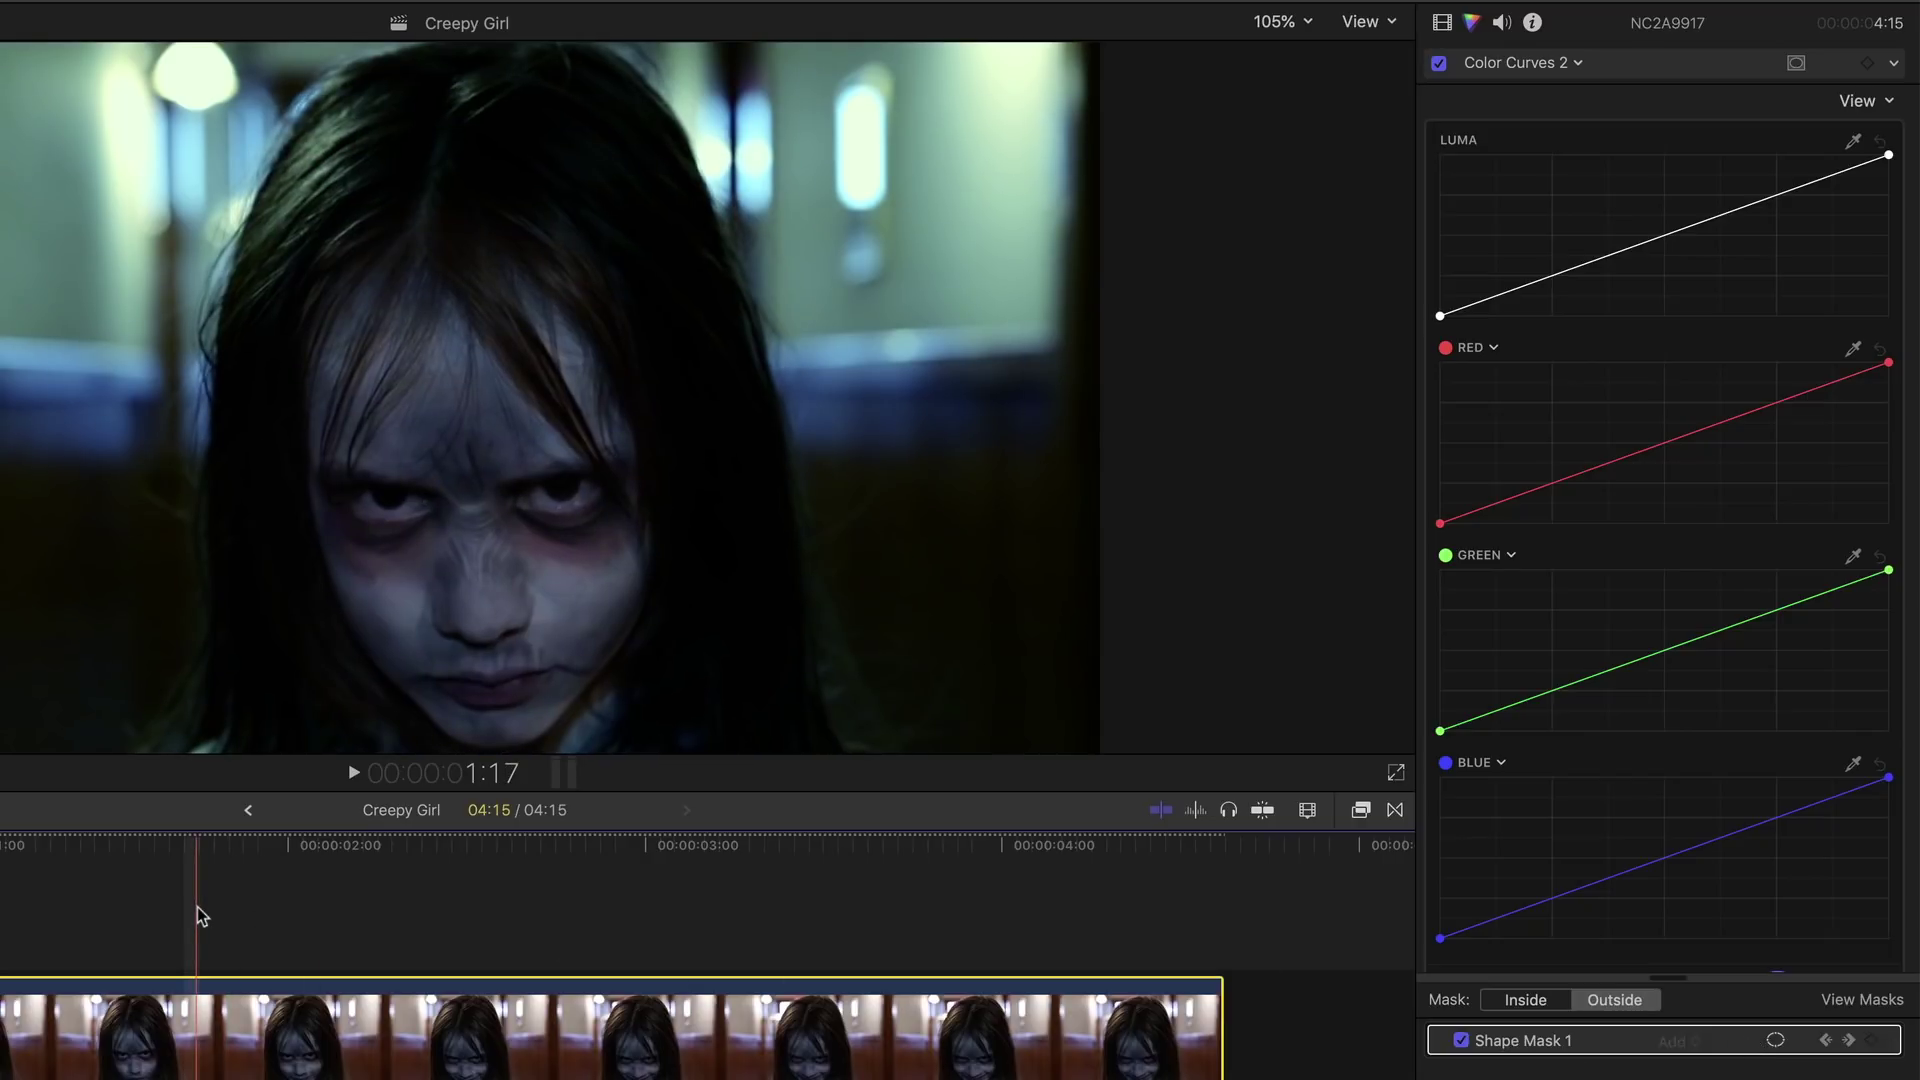
- Paste only Color Curves 2 onto the clip, creating Color Curves 3
key("super+shift+v")
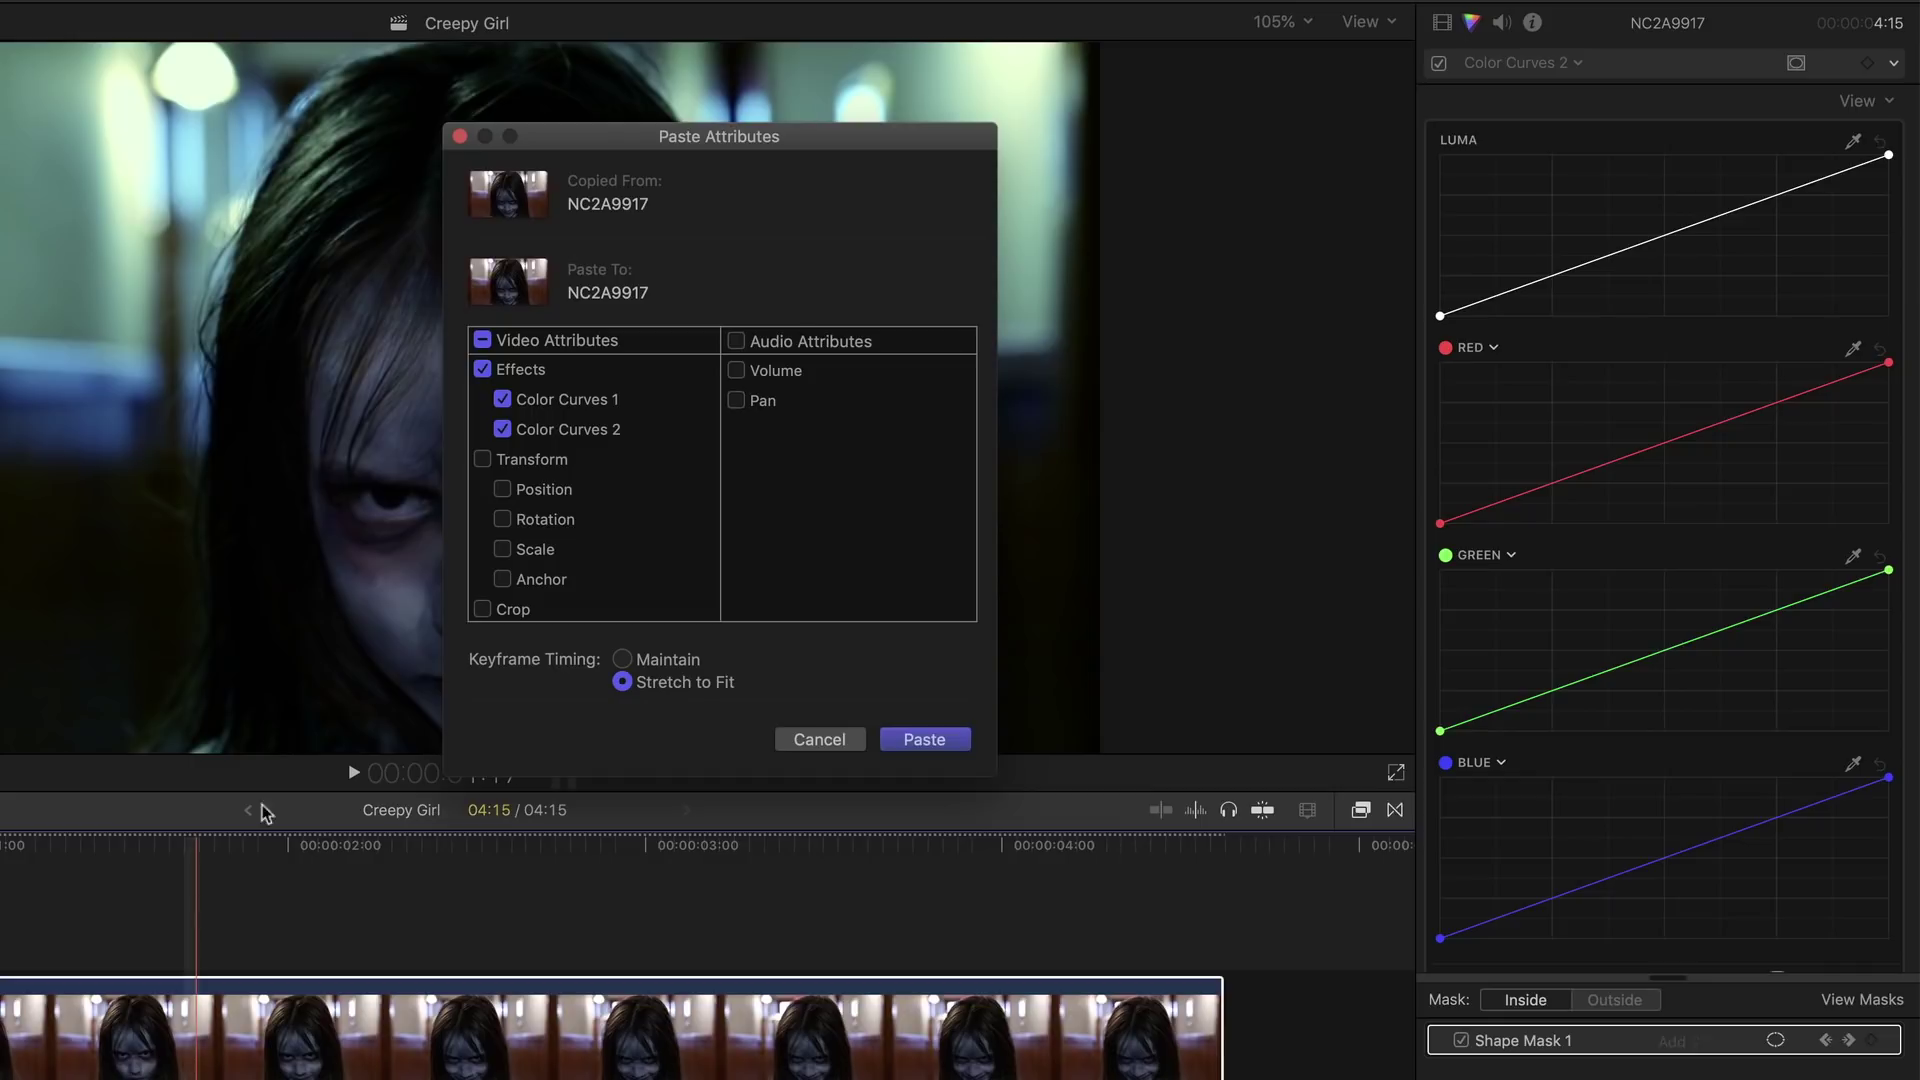
left_click(502, 400)
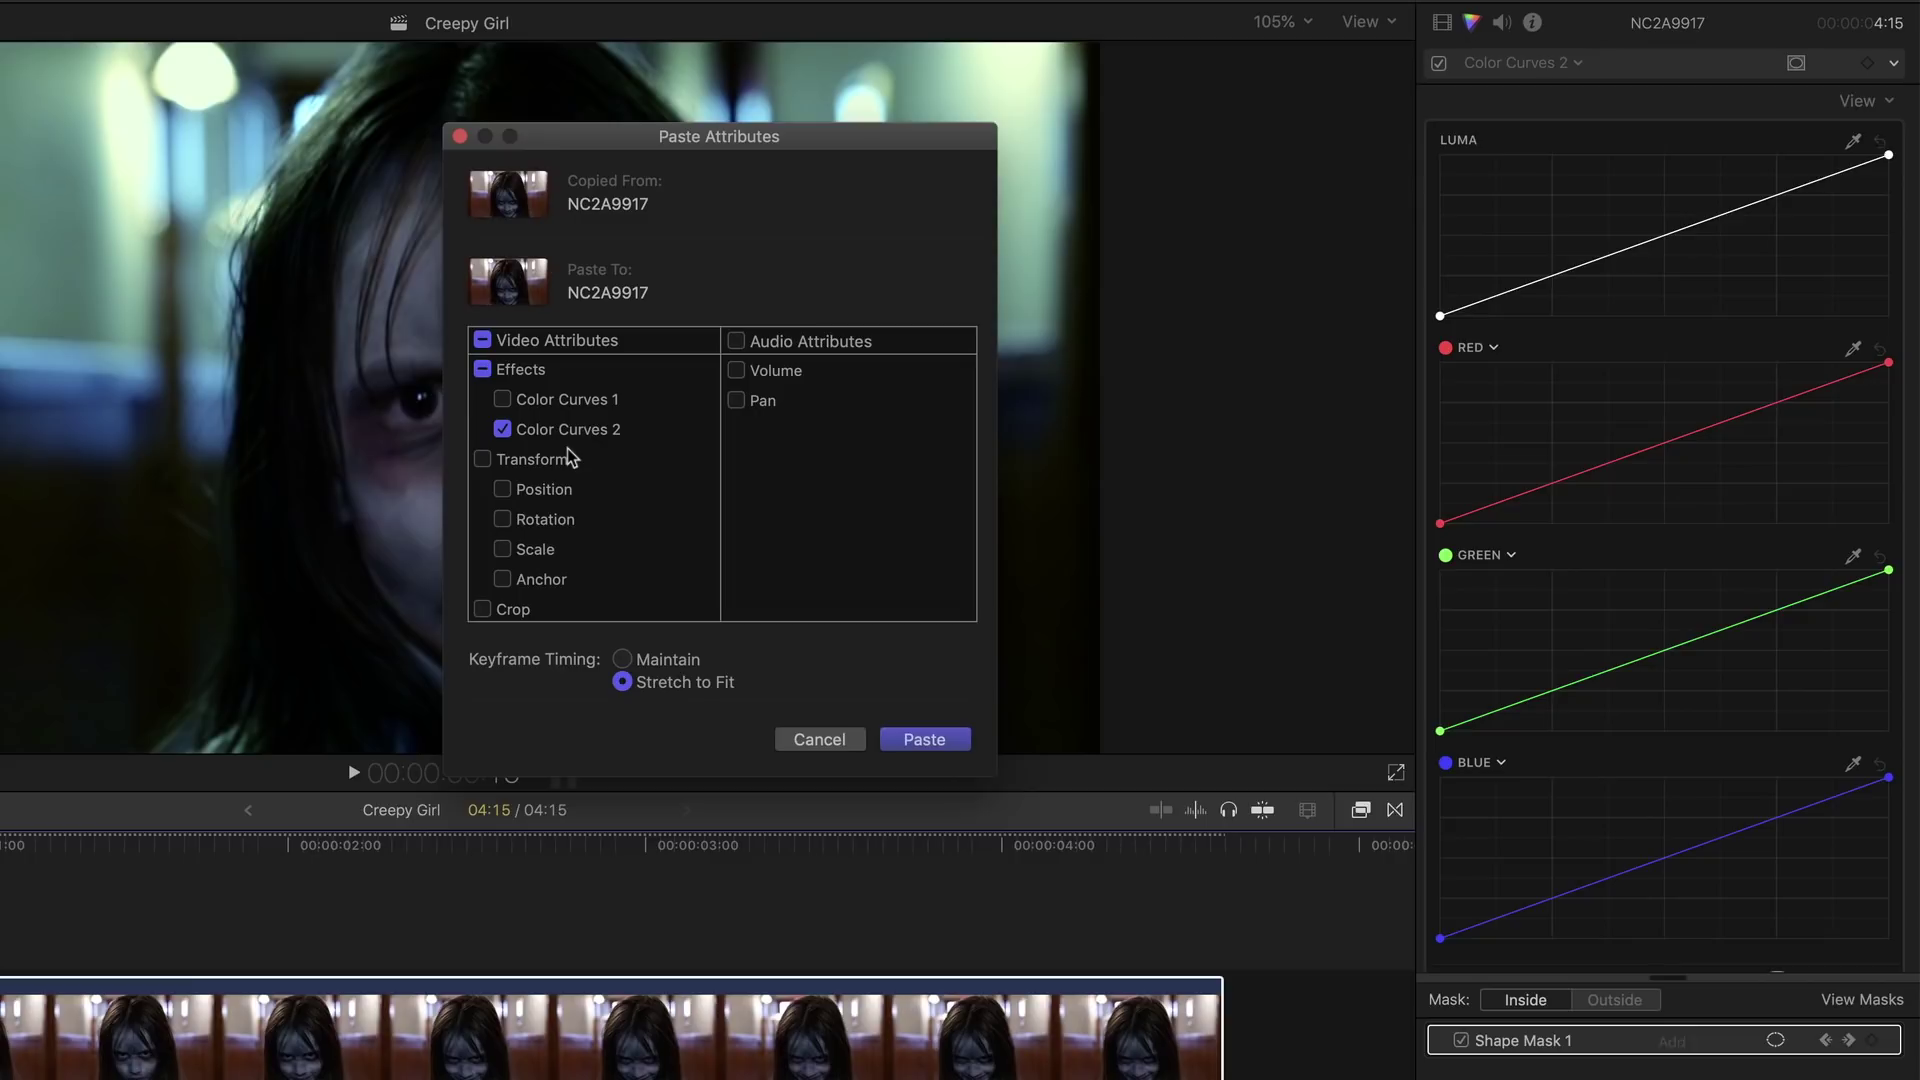
left_click(908, 740)
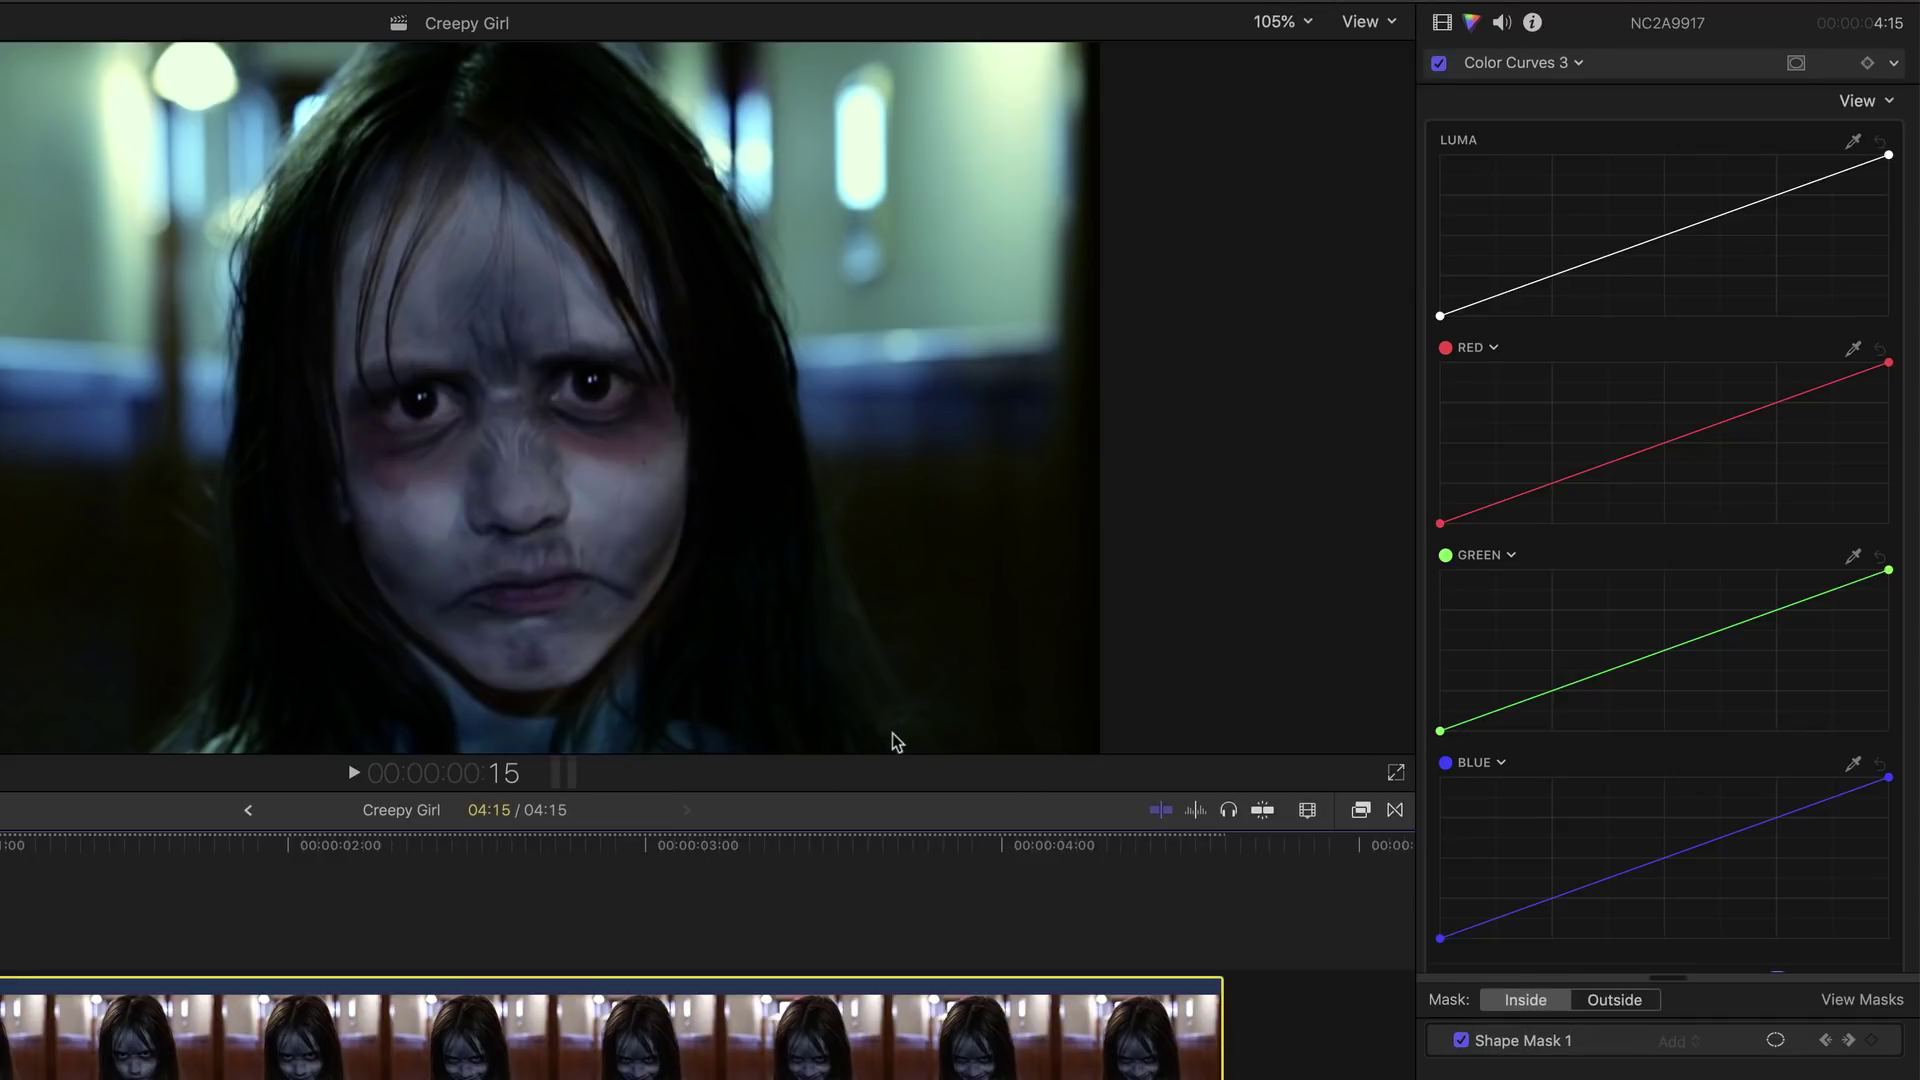
- Paste another copy with Color Curves 1 and 2 excluded, creating Color Curves 4
key("super+shift+v")
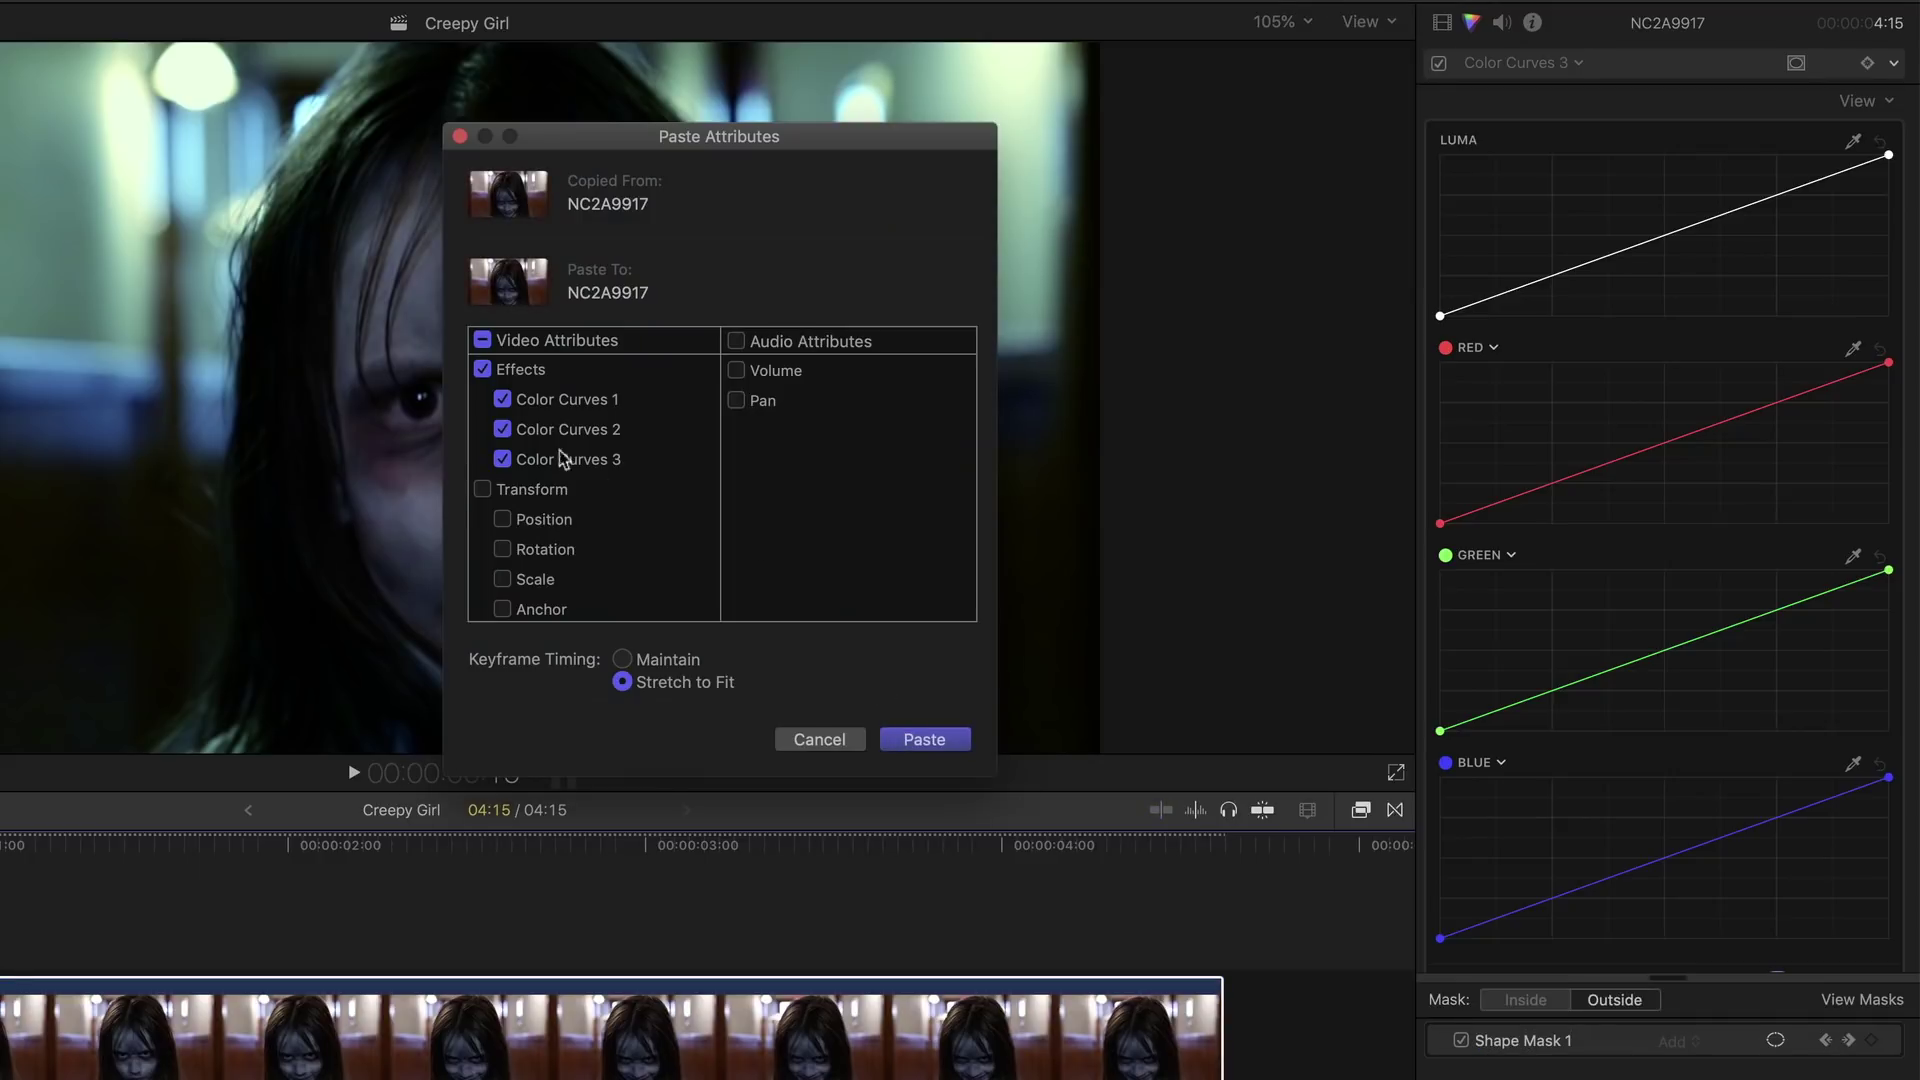
left_click(503, 400)
left_click(502, 429)
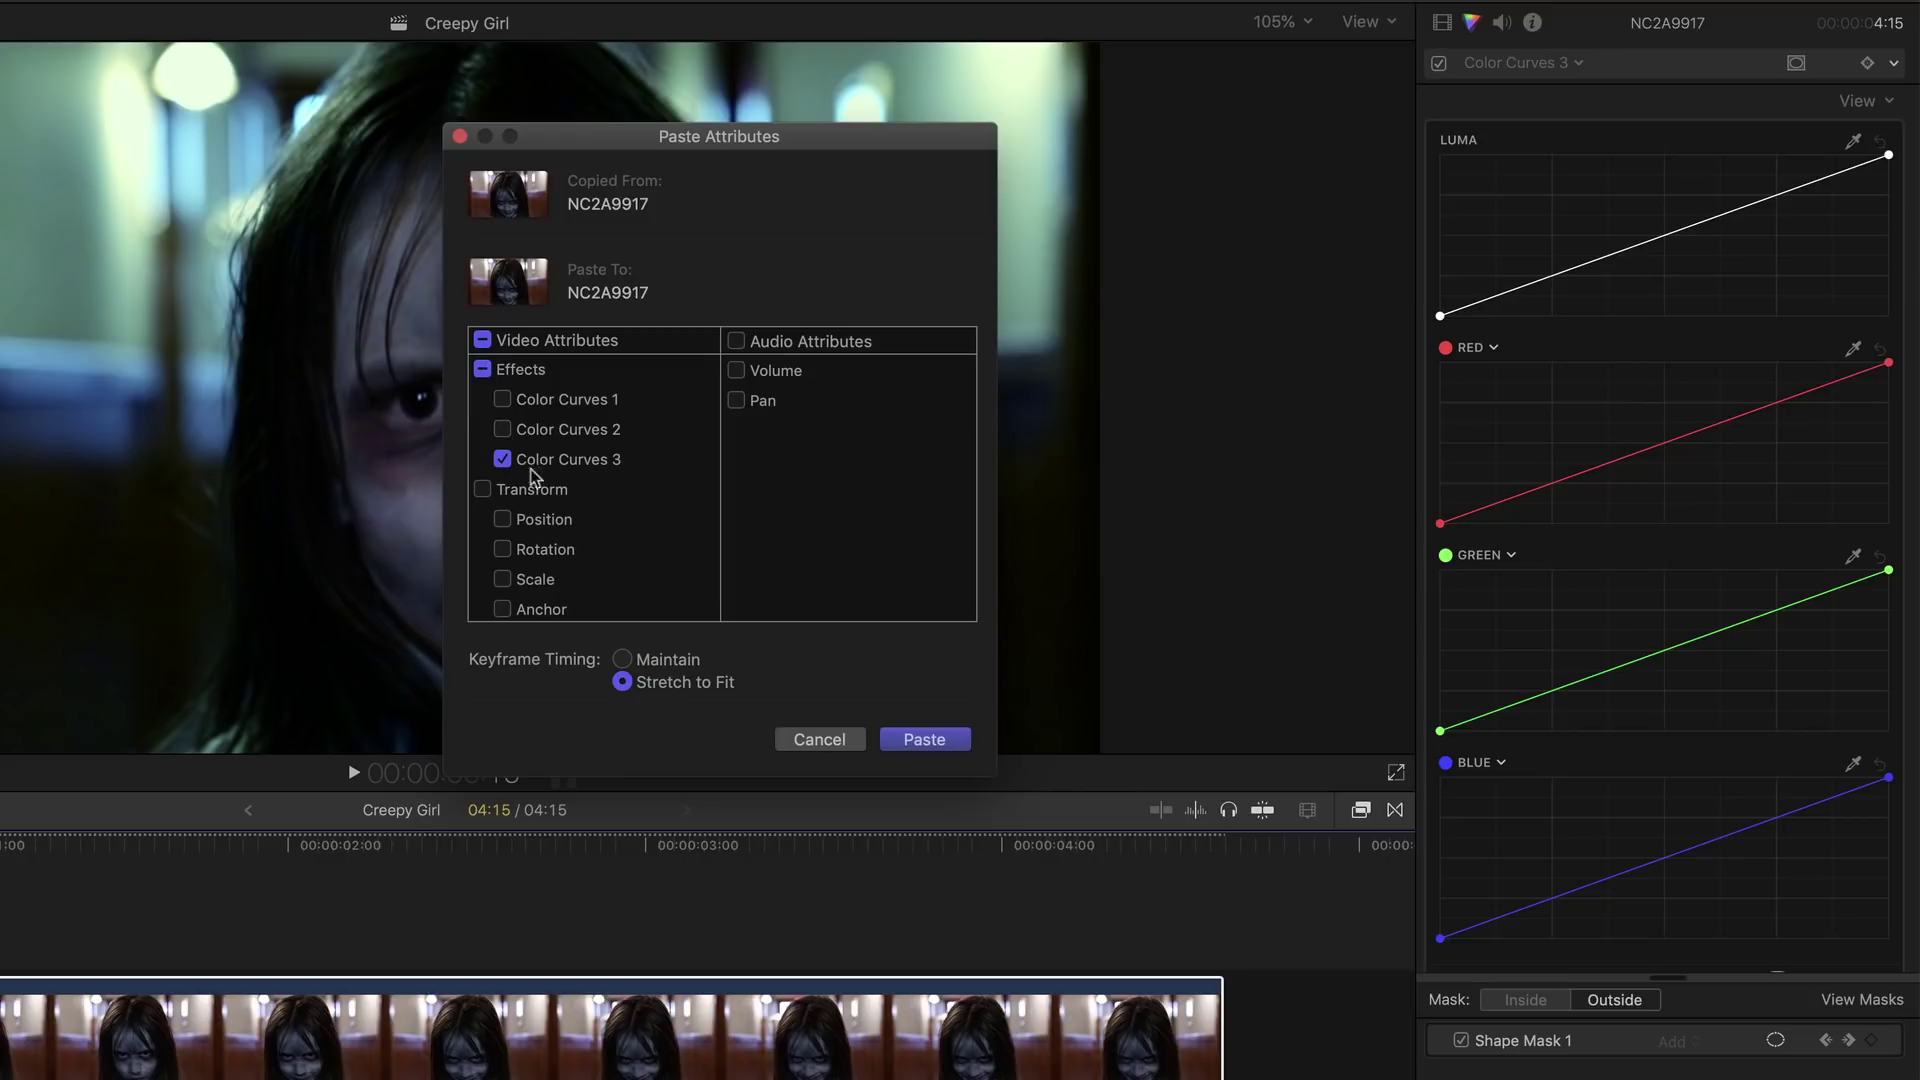
left_click(903, 740)
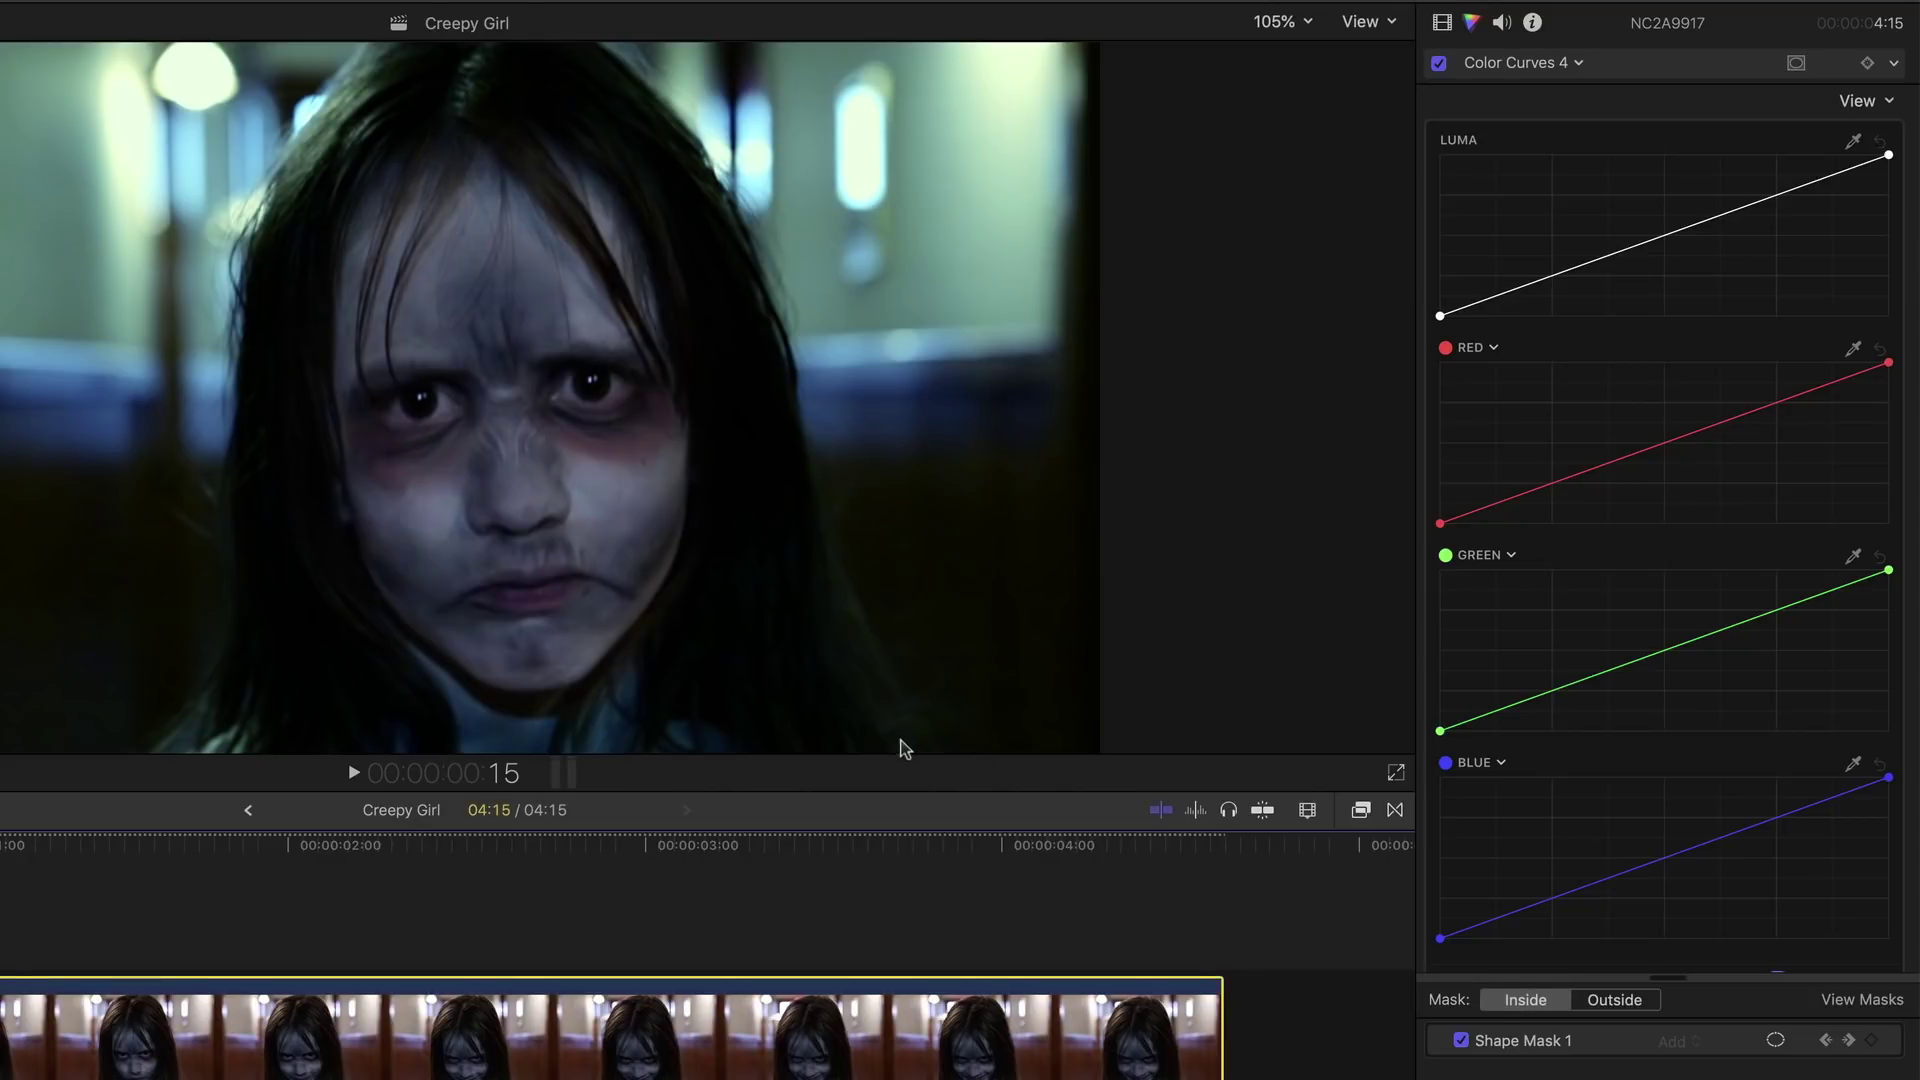
left_click(1570, 62)
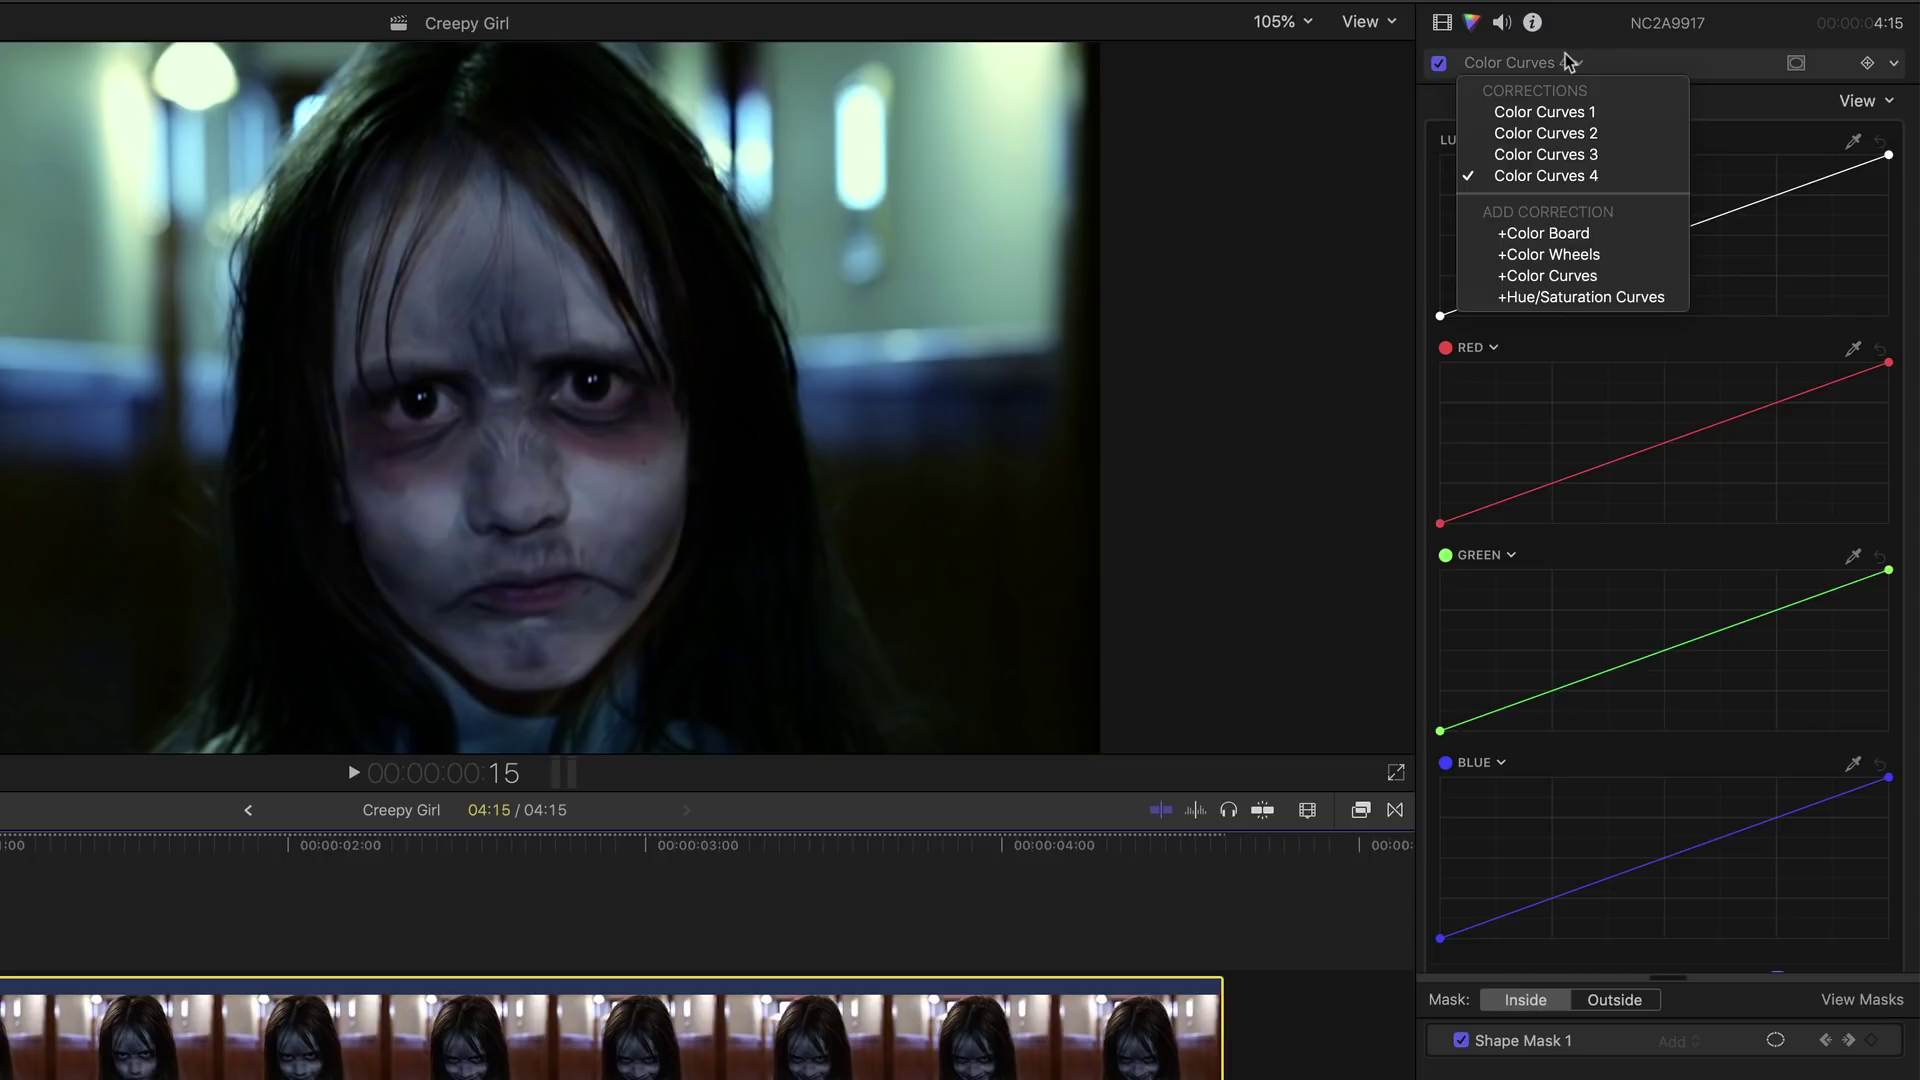
left_click(1565, 112)
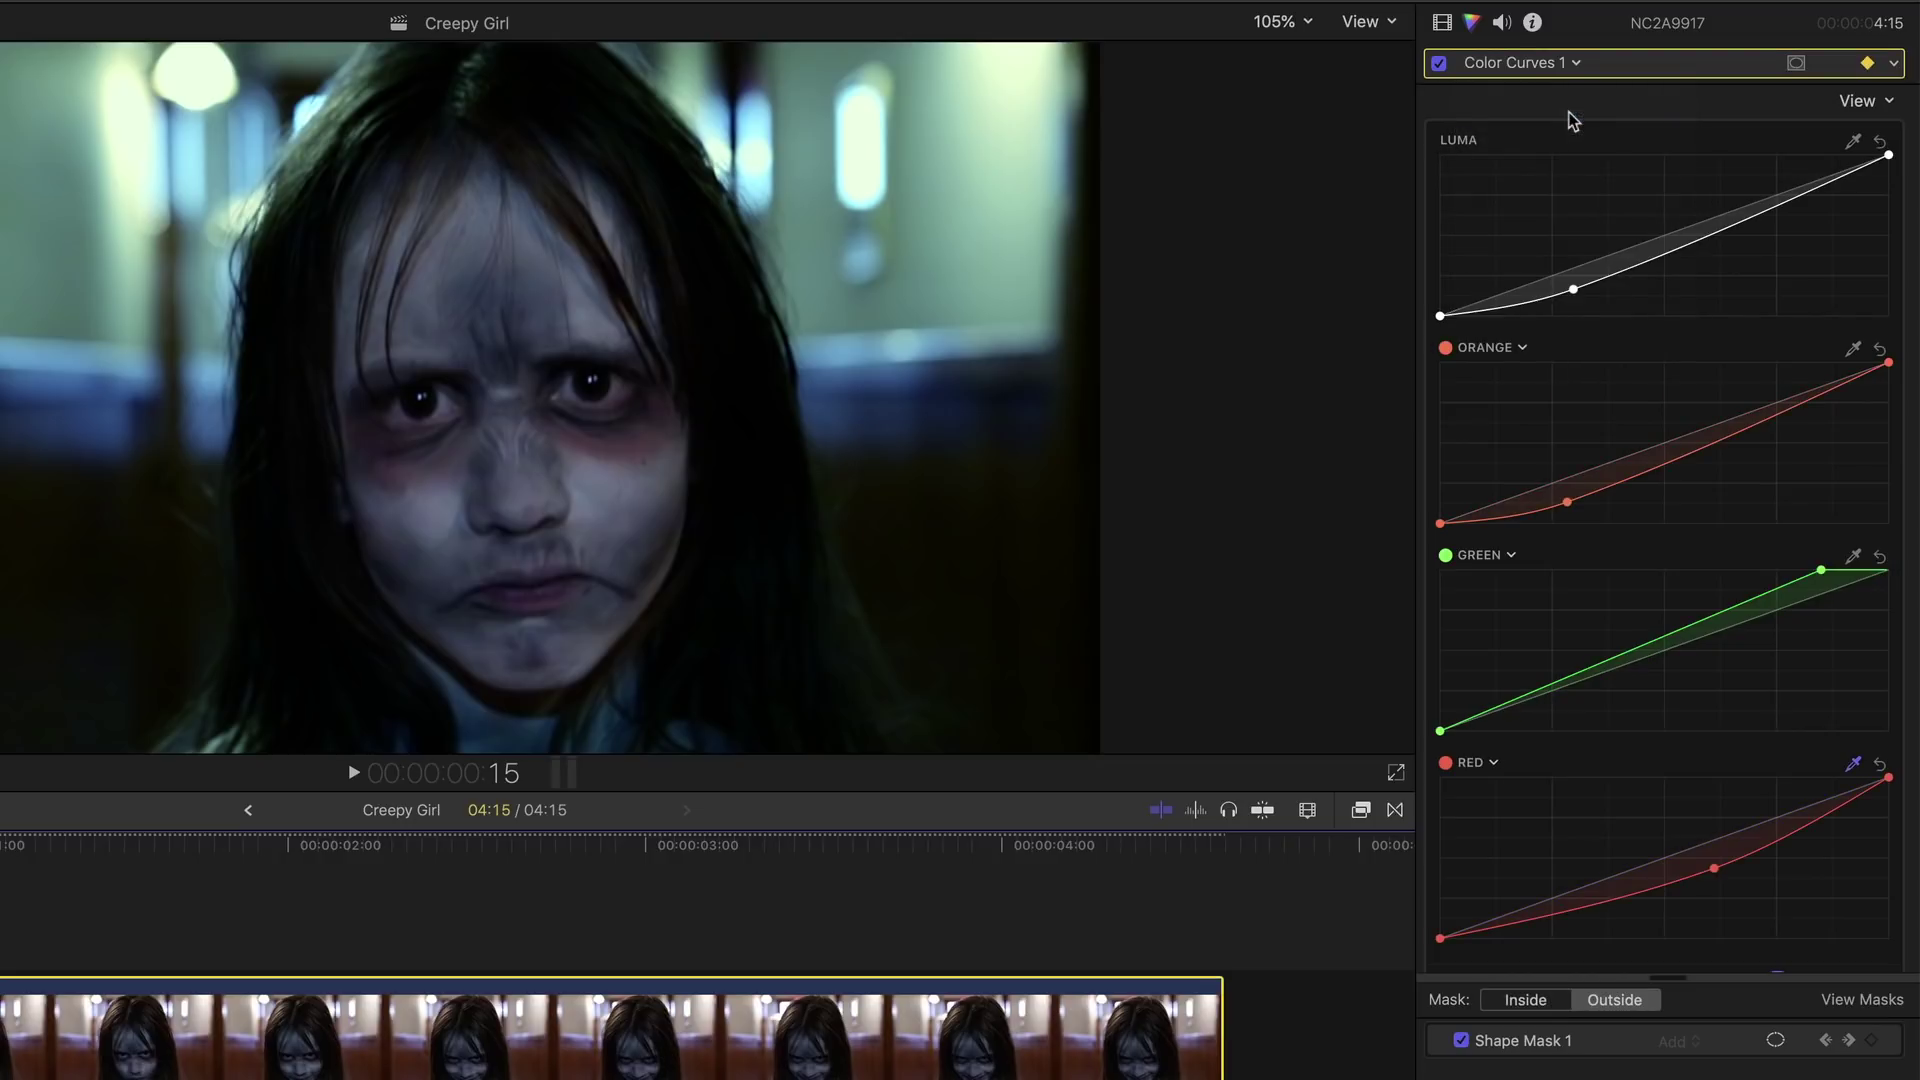
left_click(1558, 62)
left_click(1549, 133)
left_click(1543, 64)
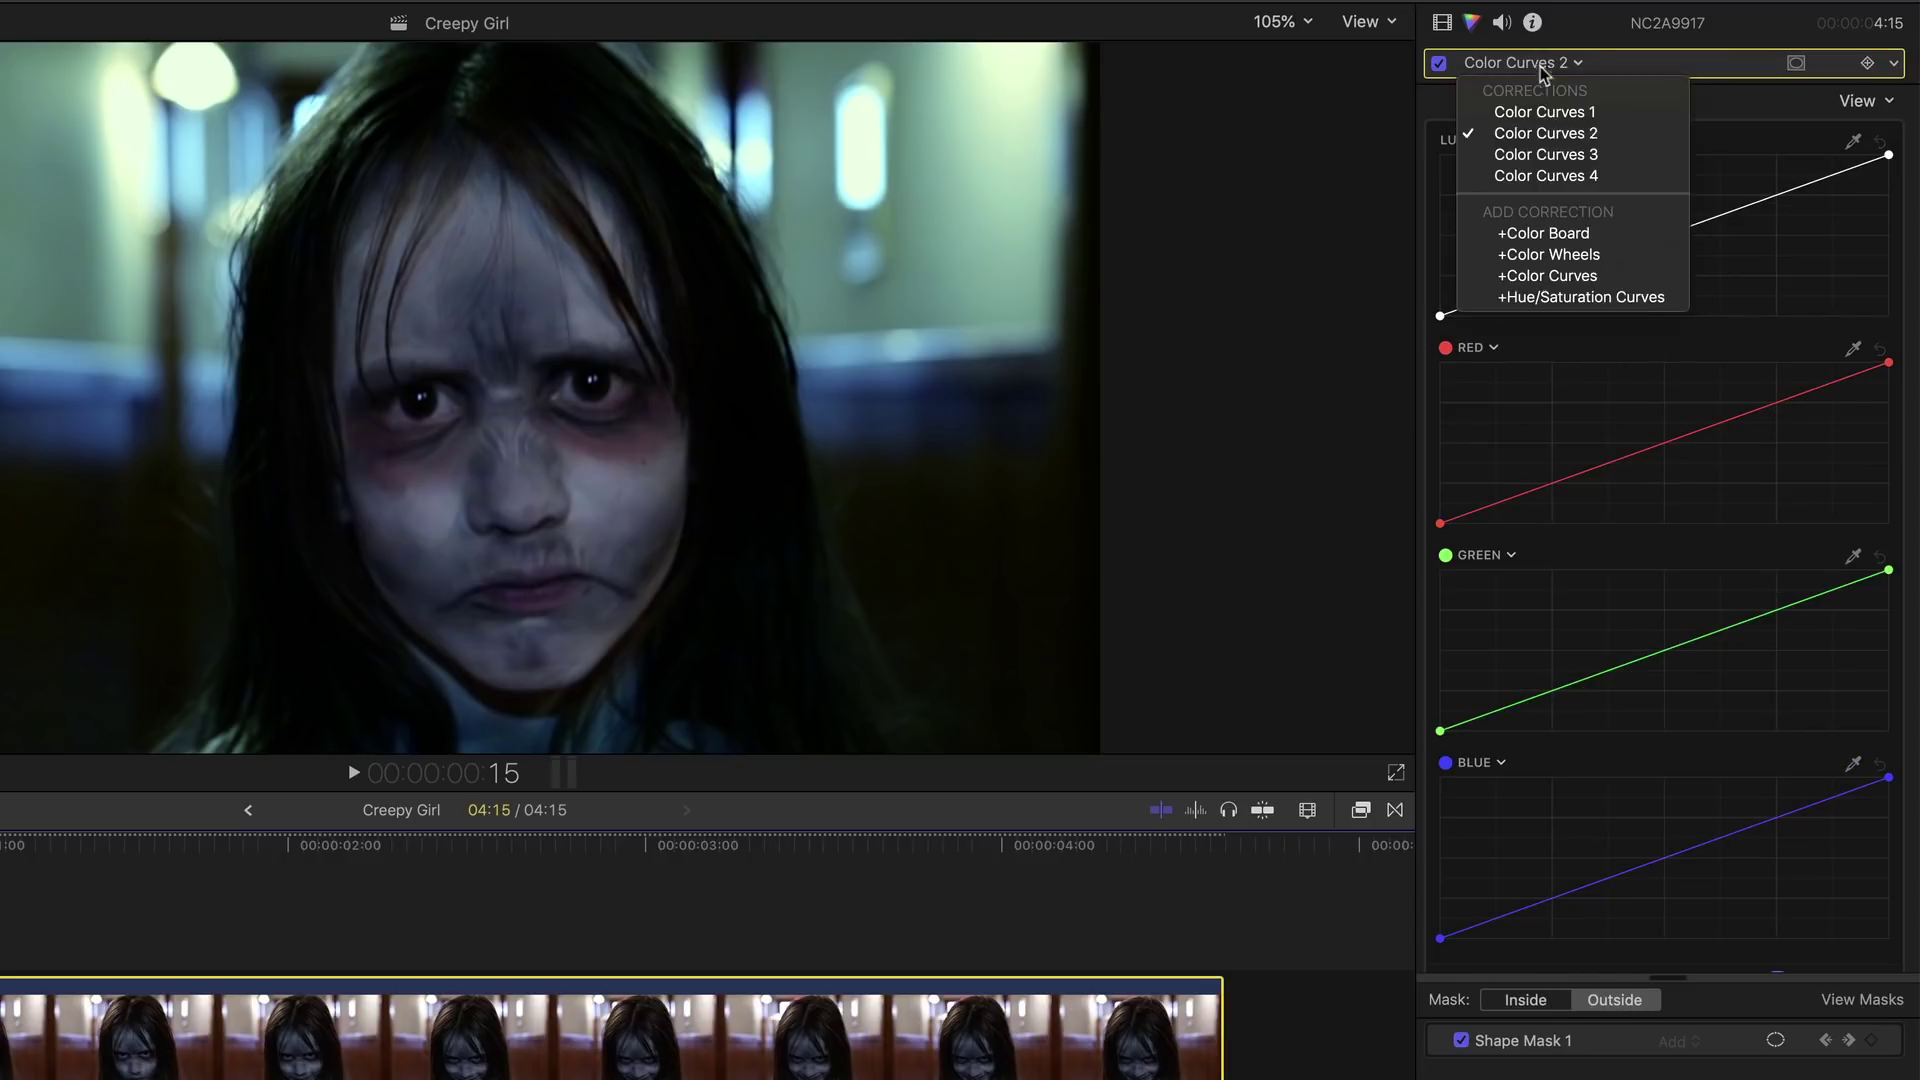
left_click(1544, 154)
left_click(1540, 64)
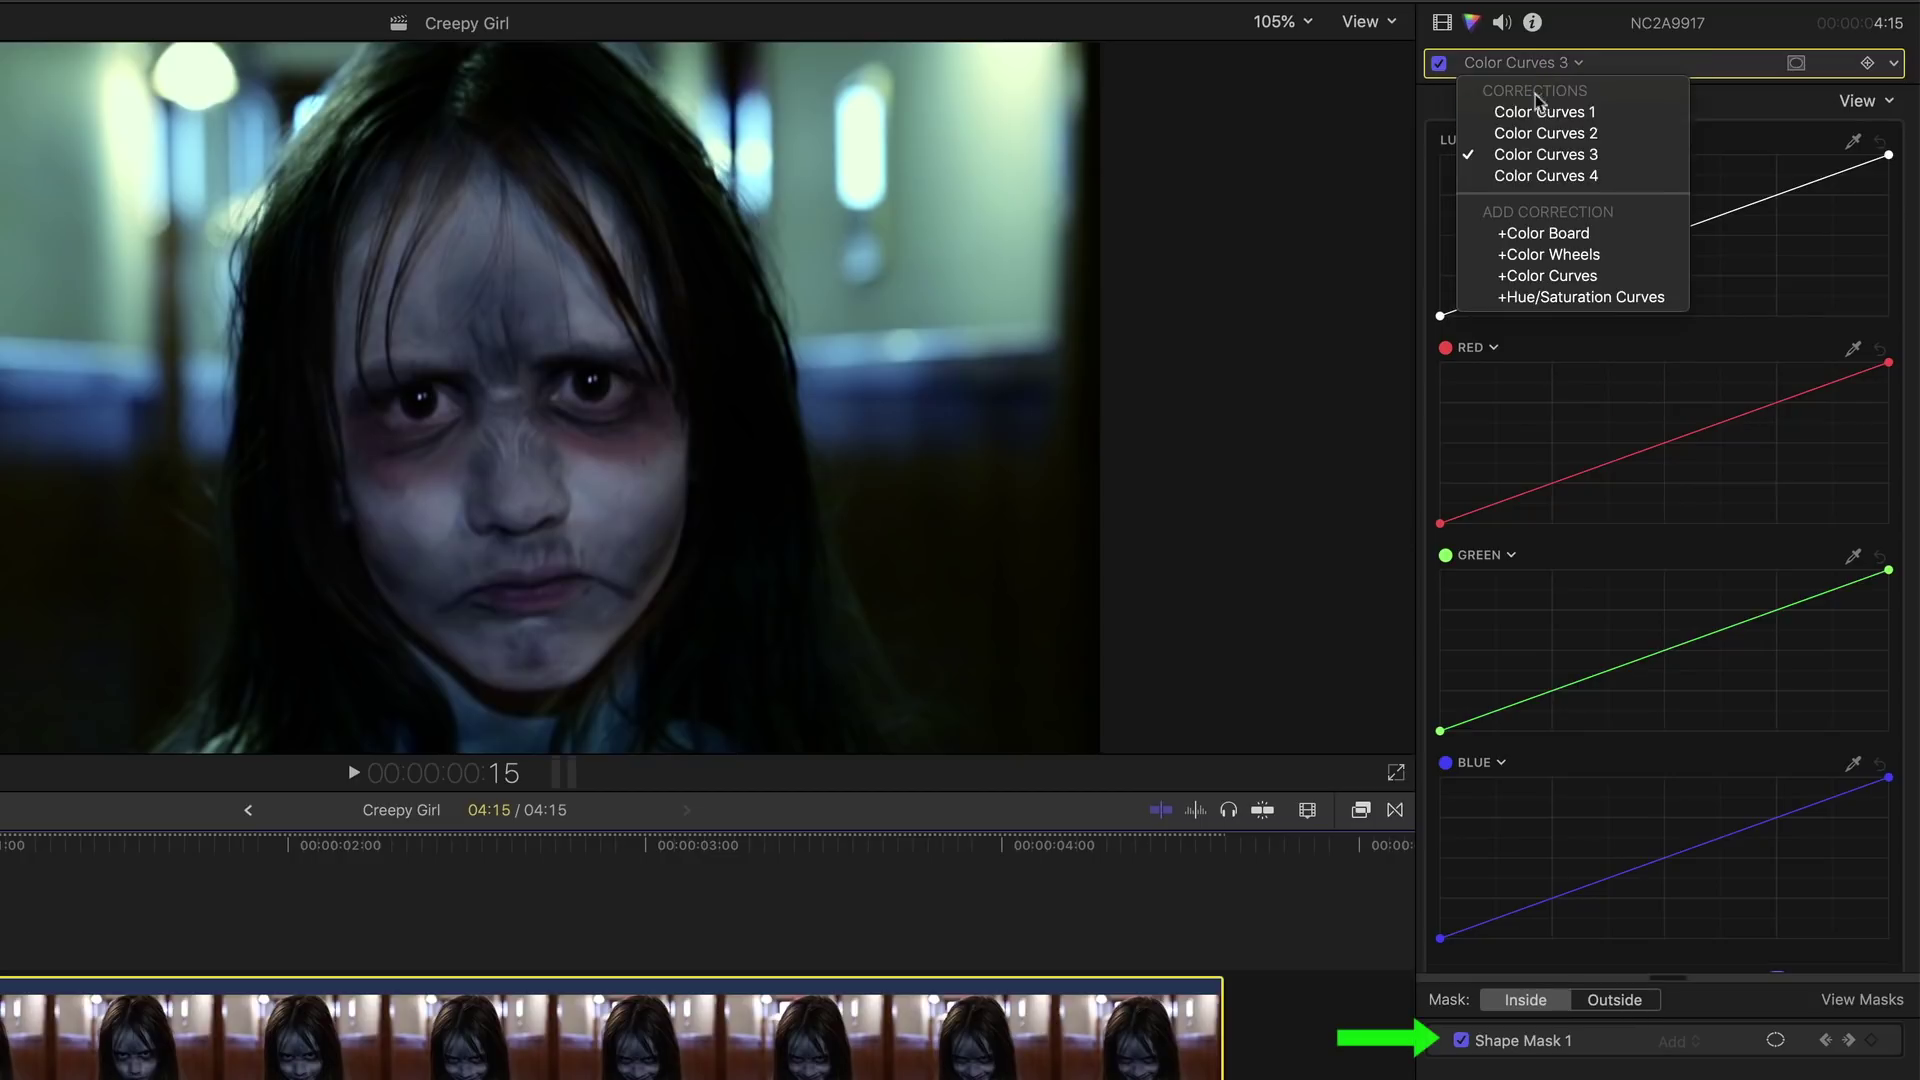
left_click(1538, 176)
left_click(1778, 1041)
left_click(1776, 1040)
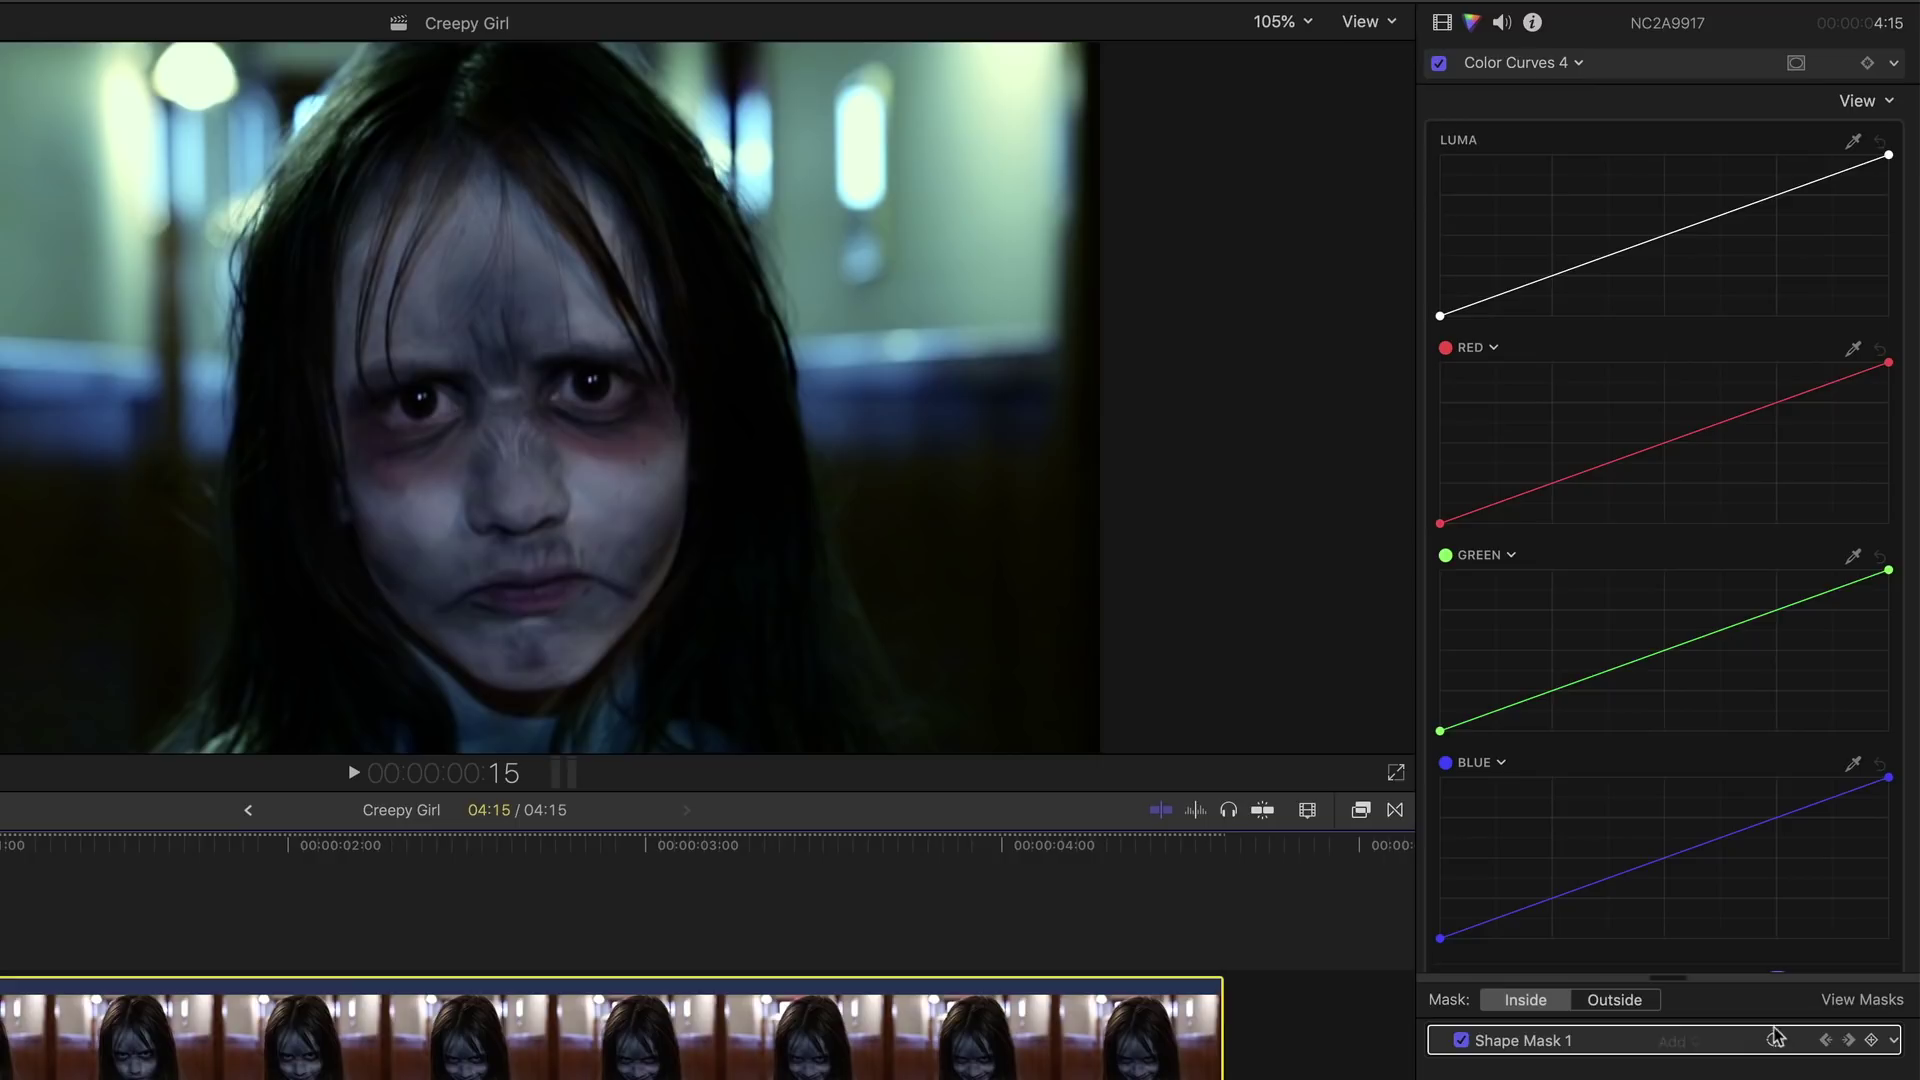
left_click(1522, 68)
- Set Color Curves 2 to Inside the mask and bend its luma curve into a contrast S-curve
left_click(1526, 128)
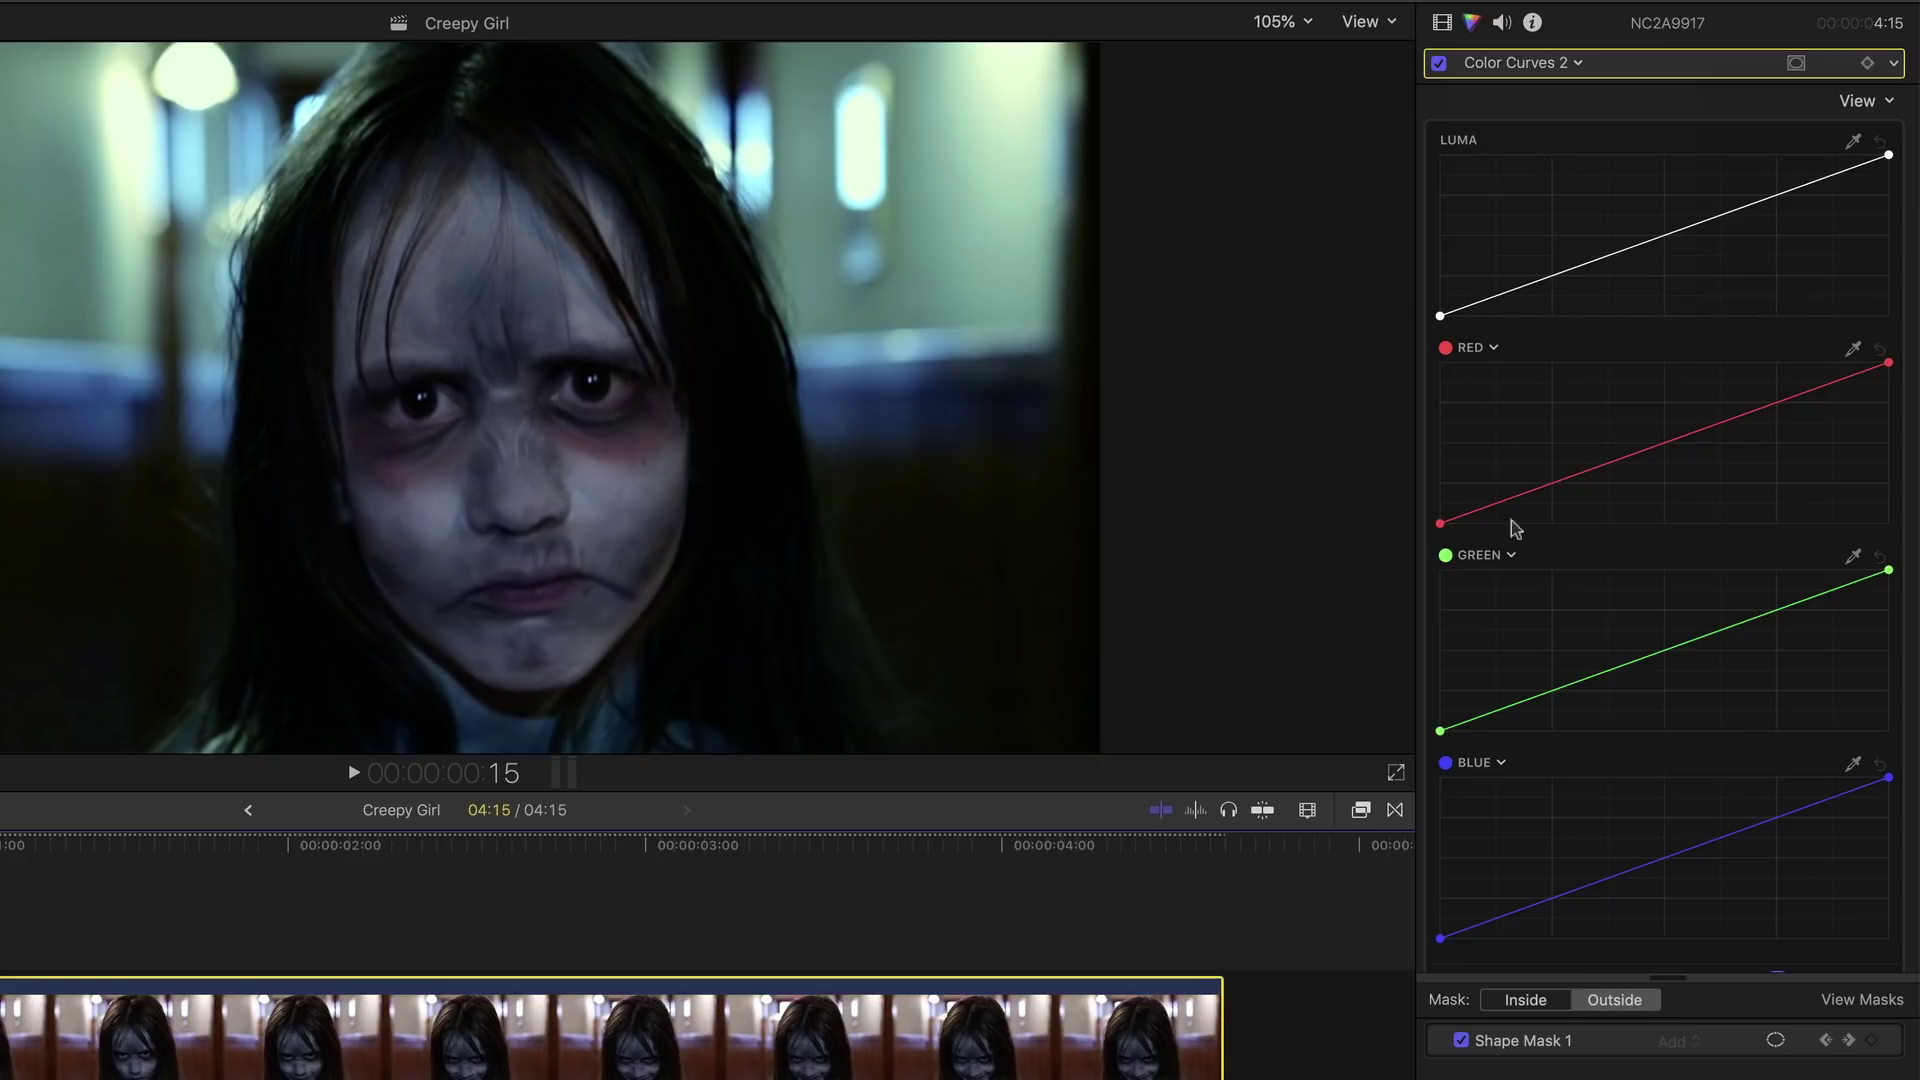
left_click(1524, 1001)
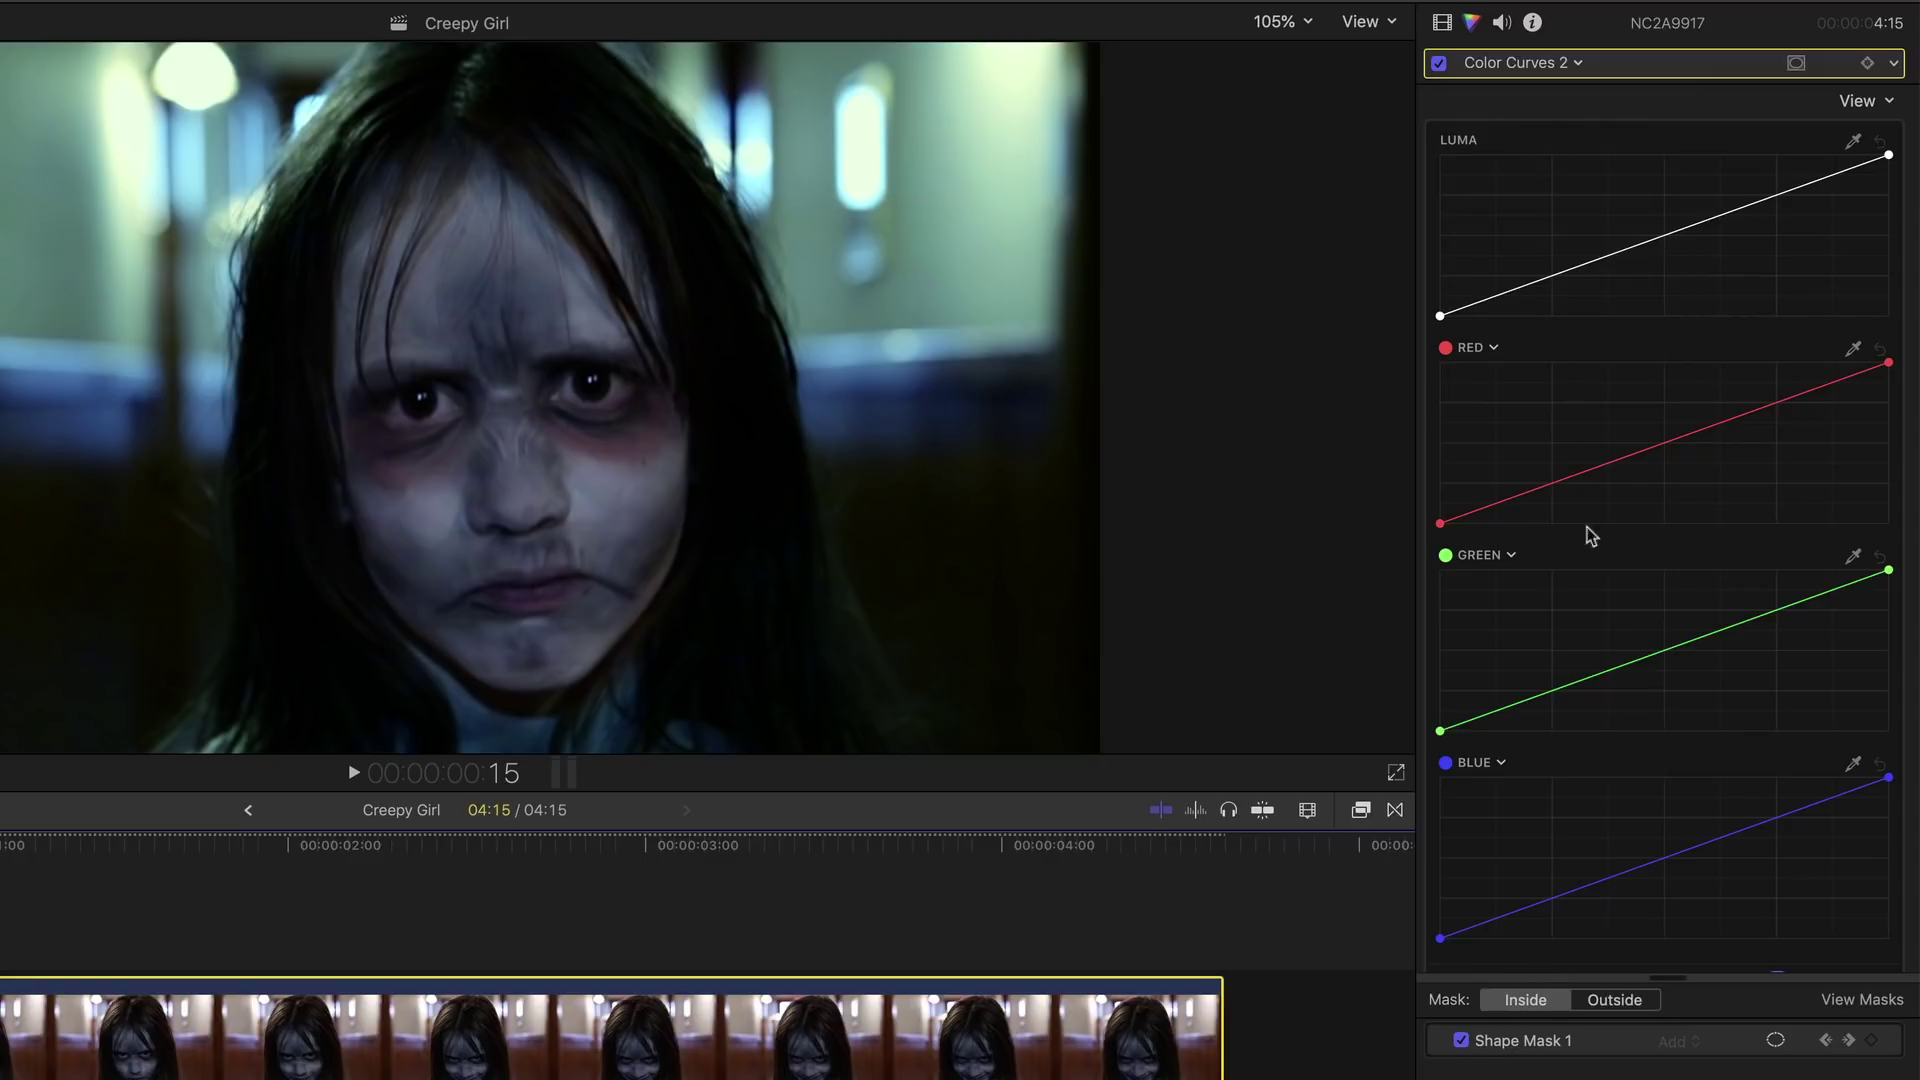
left_click_drag(1556, 280, 1553, 292)
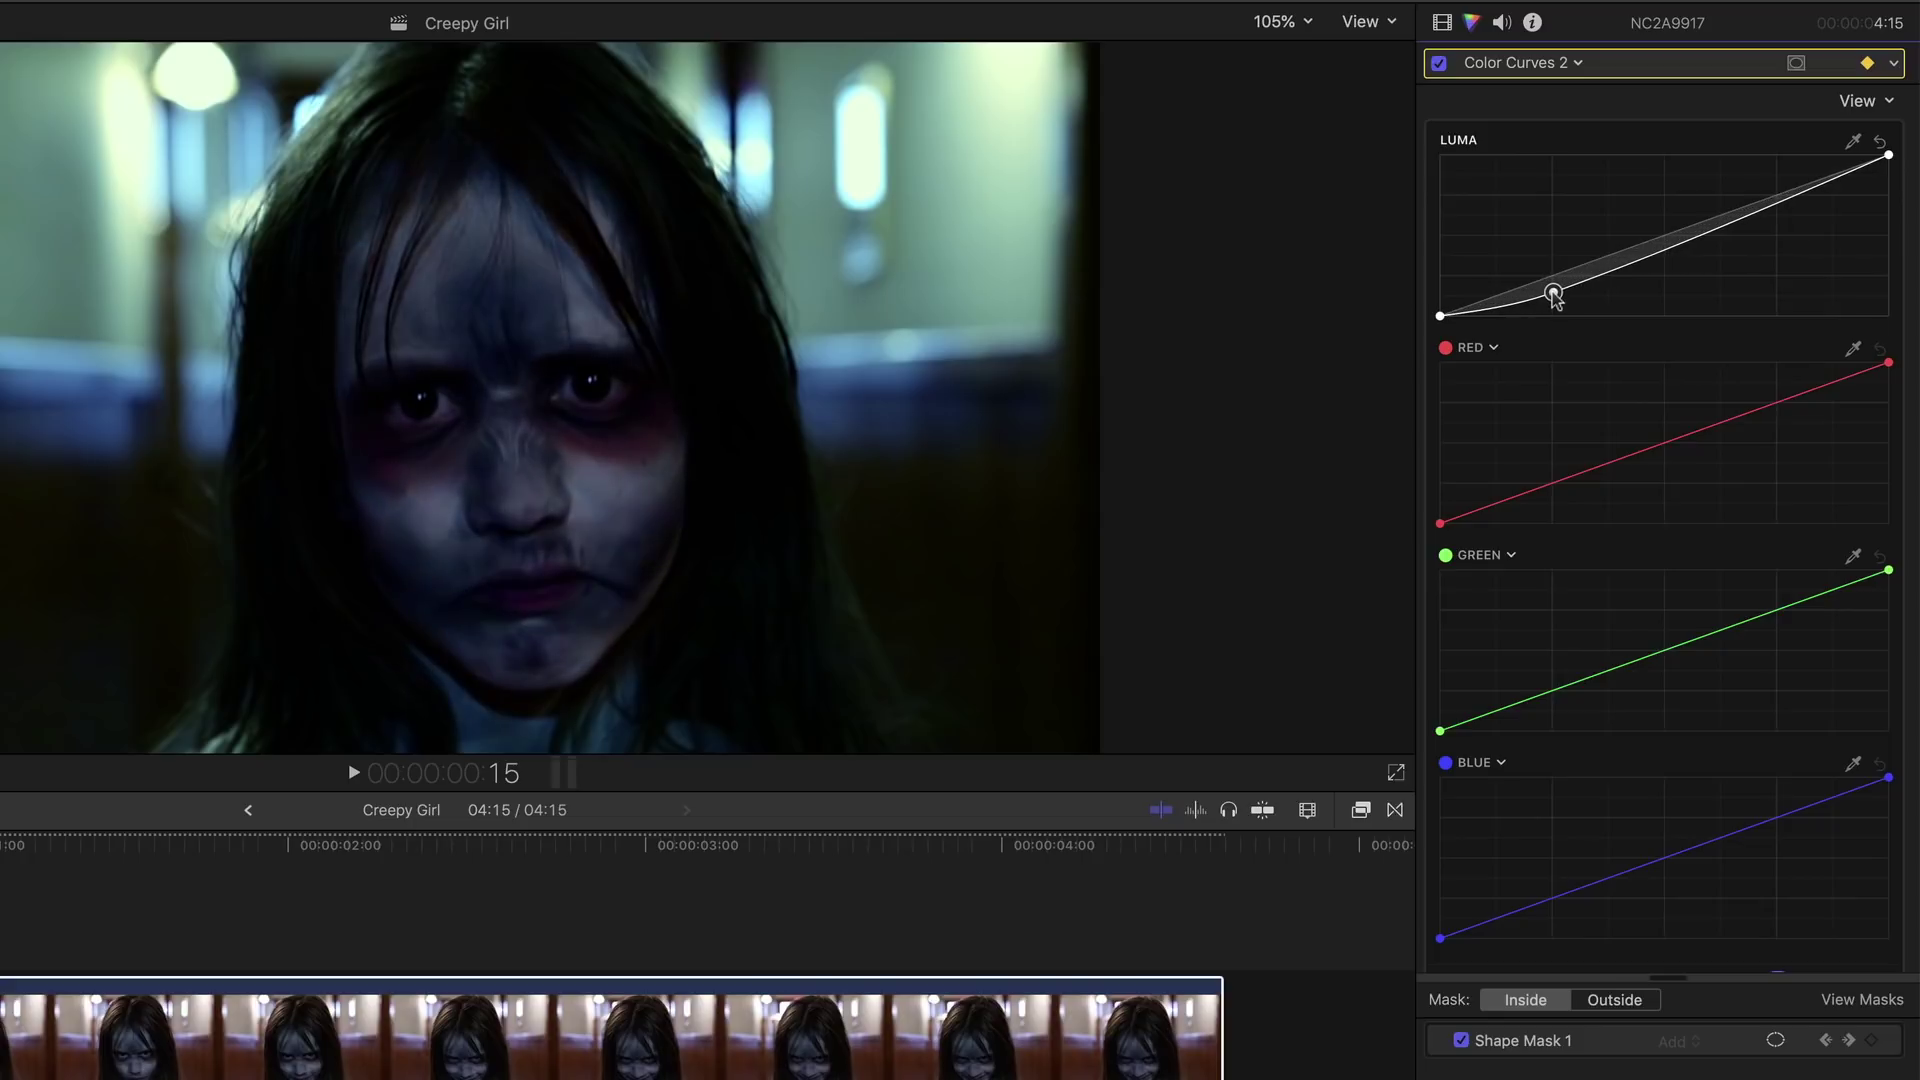
left_click_drag(1792, 198, 1727, 158)
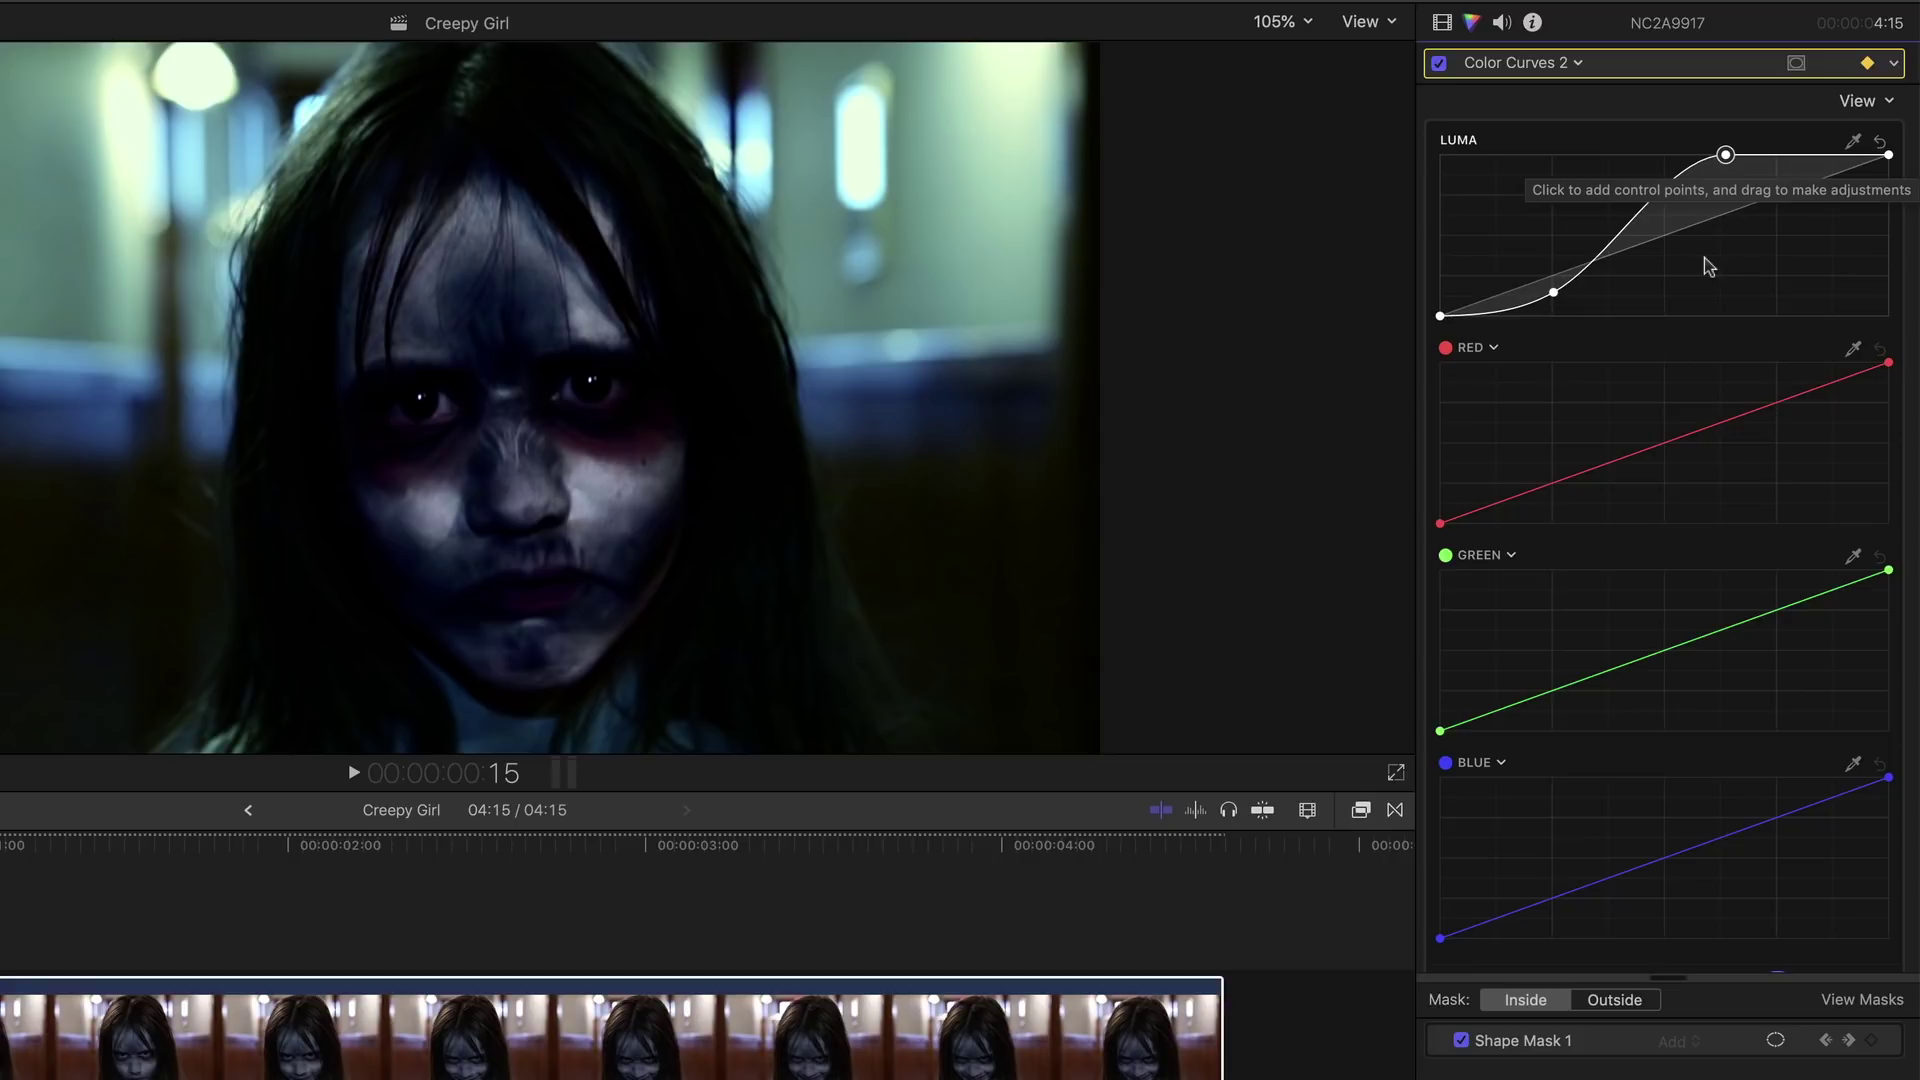
- Add a color mask to Color Curves 3 sampling the red makeup around the eyes
left_click(1578, 64)
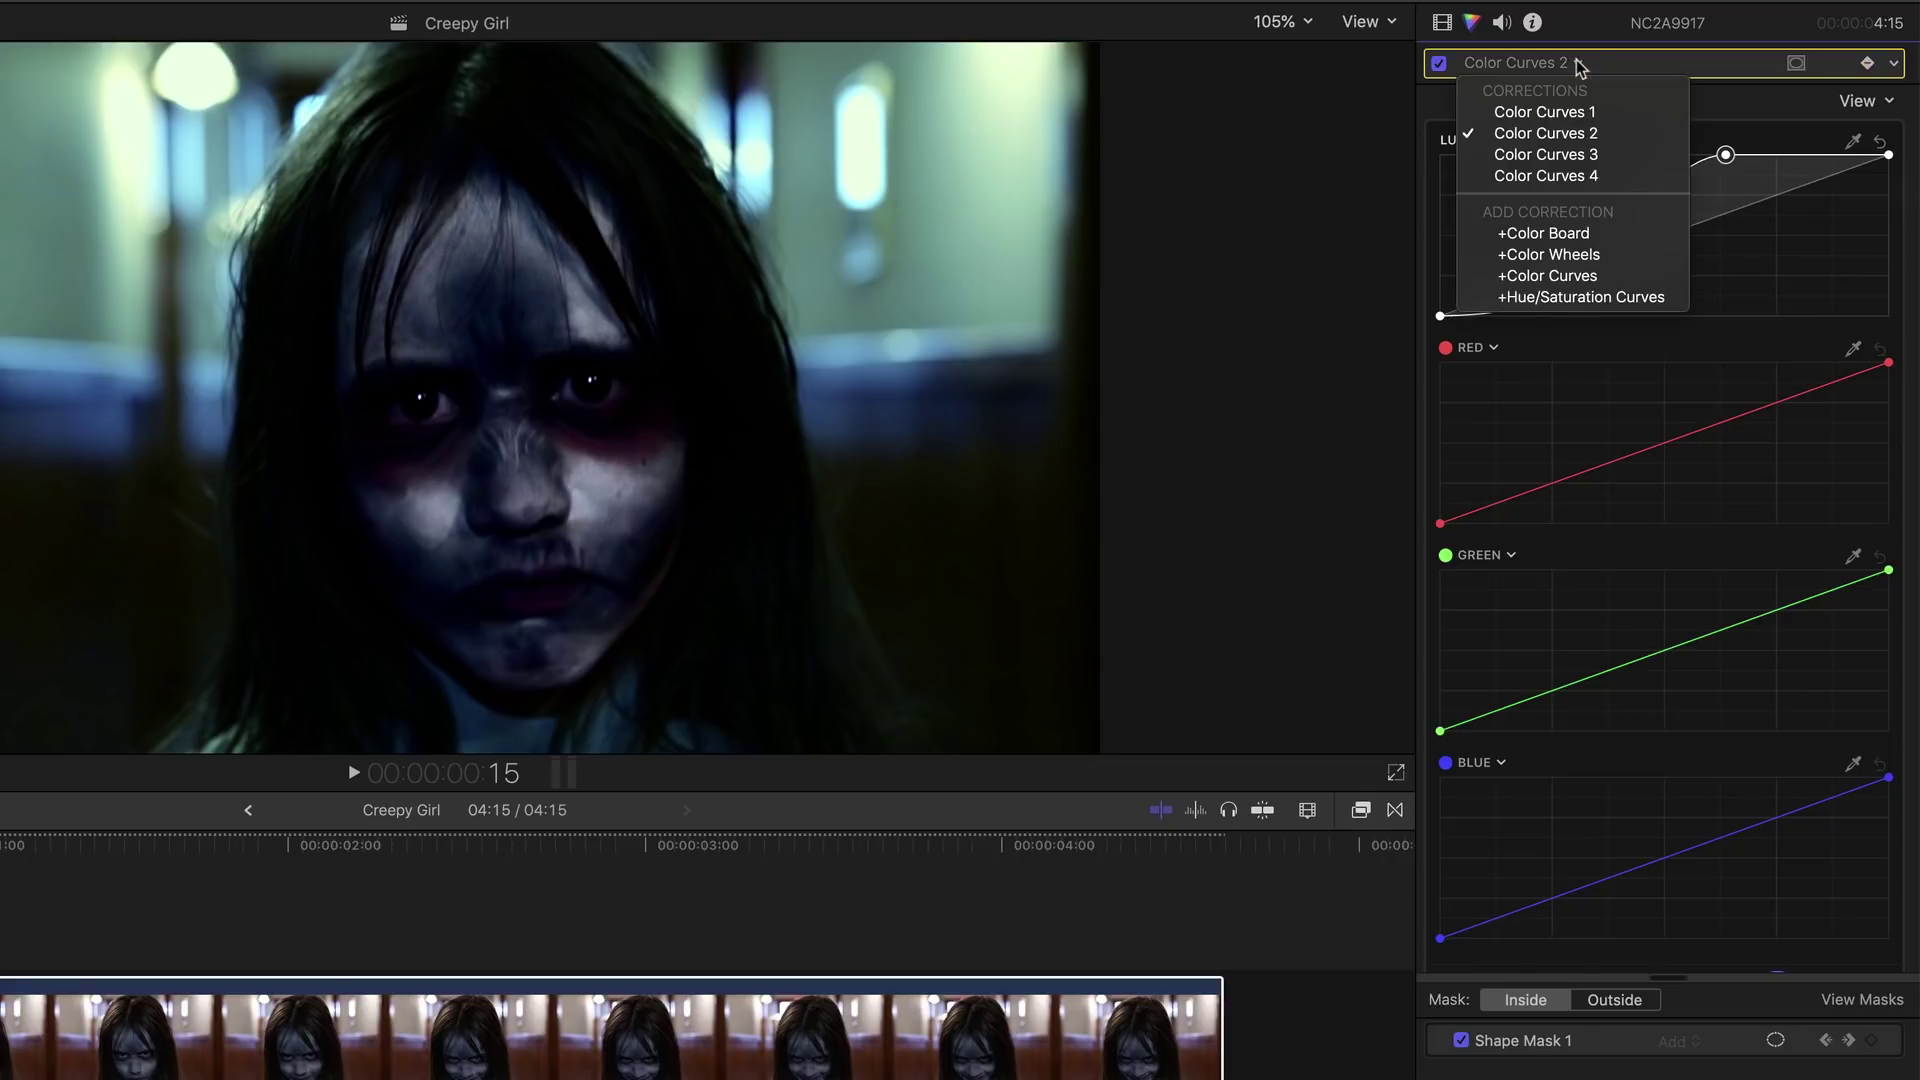
left_click(1566, 162)
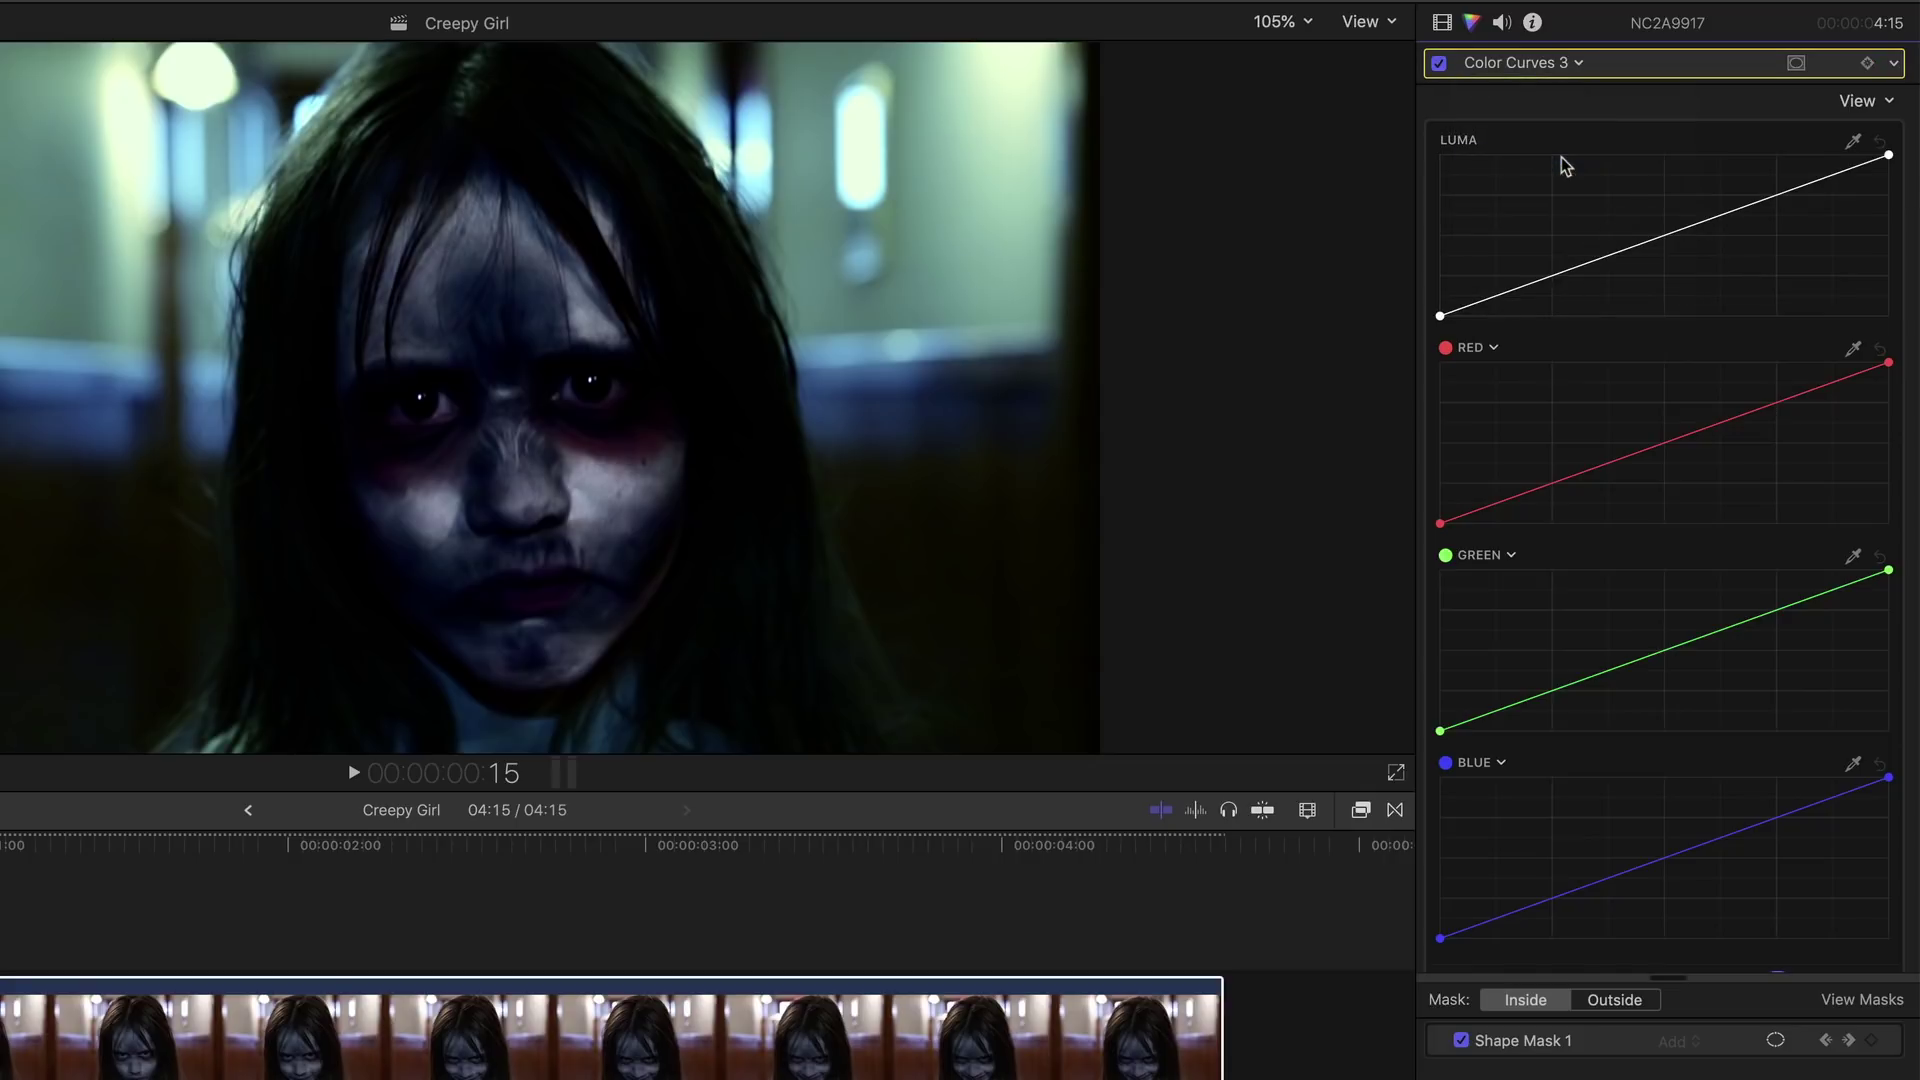
left_click(1796, 63)
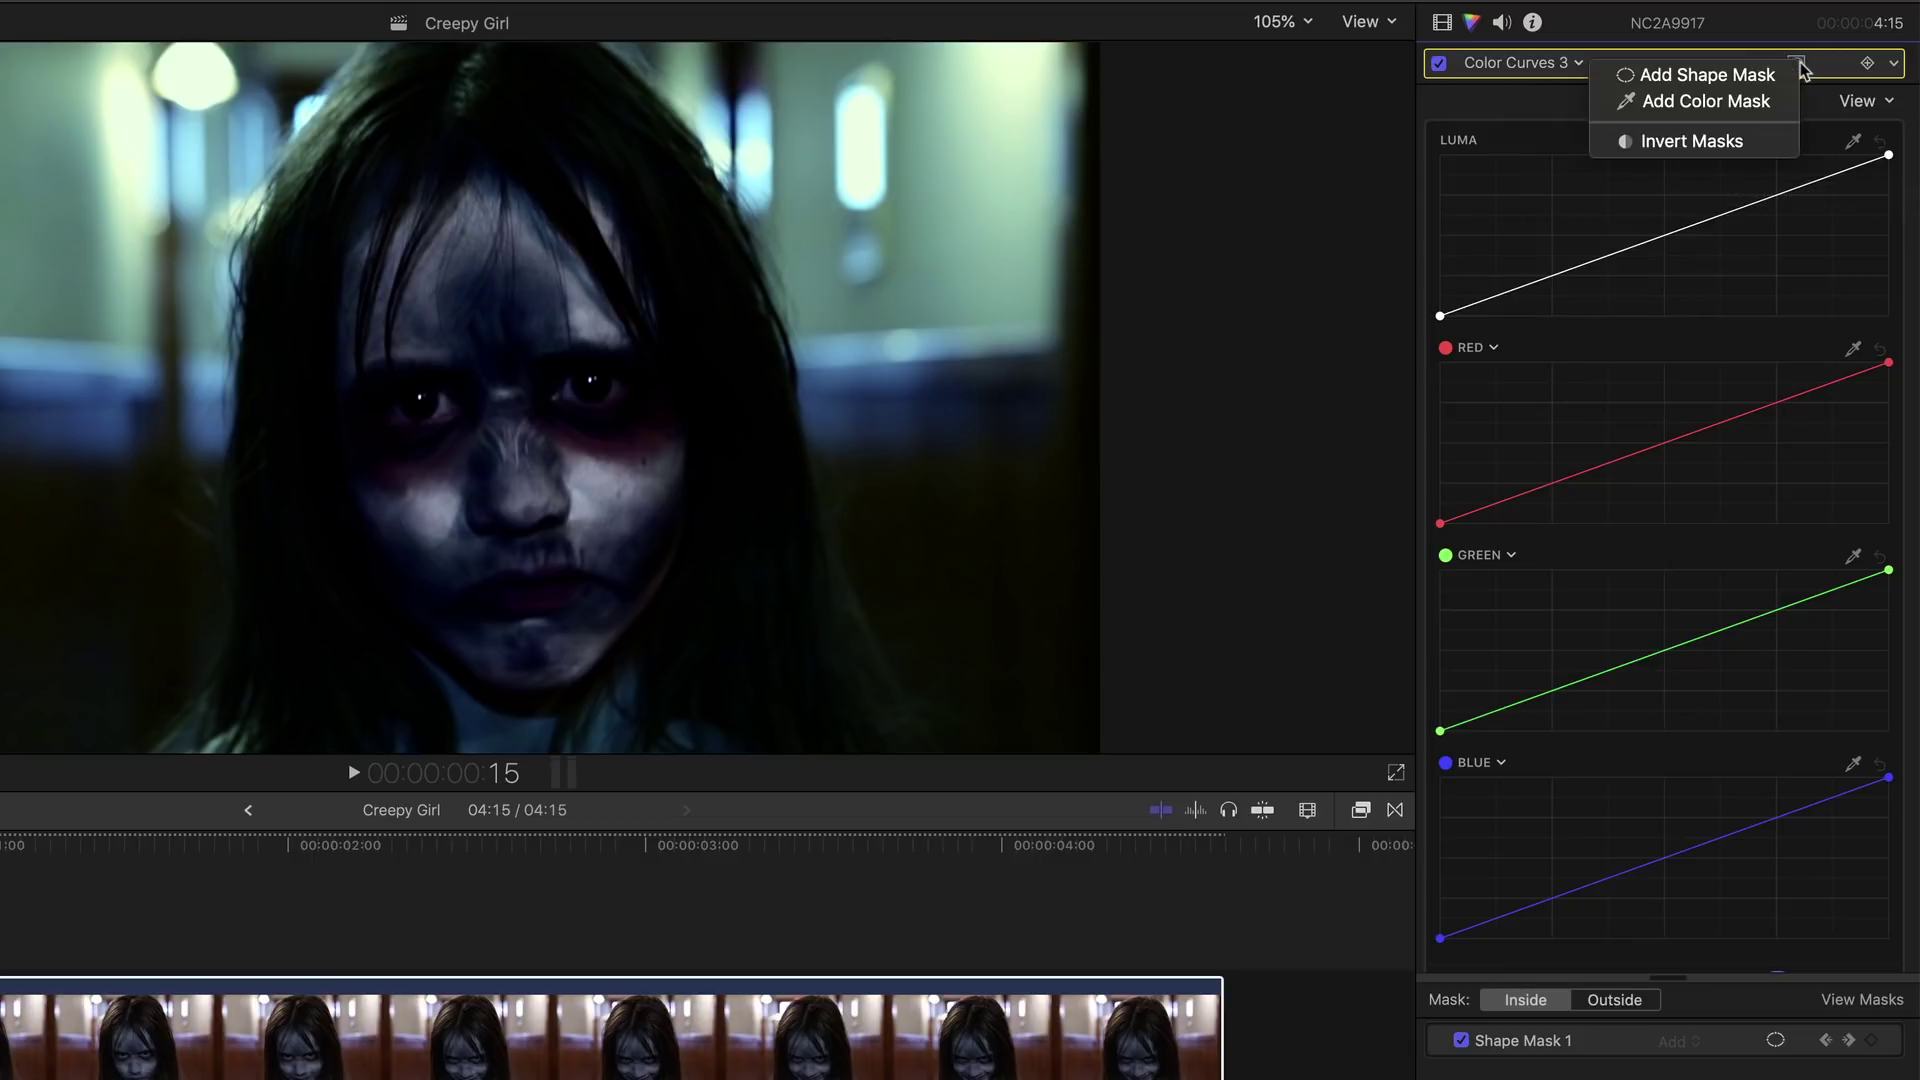
left_click(1759, 103)
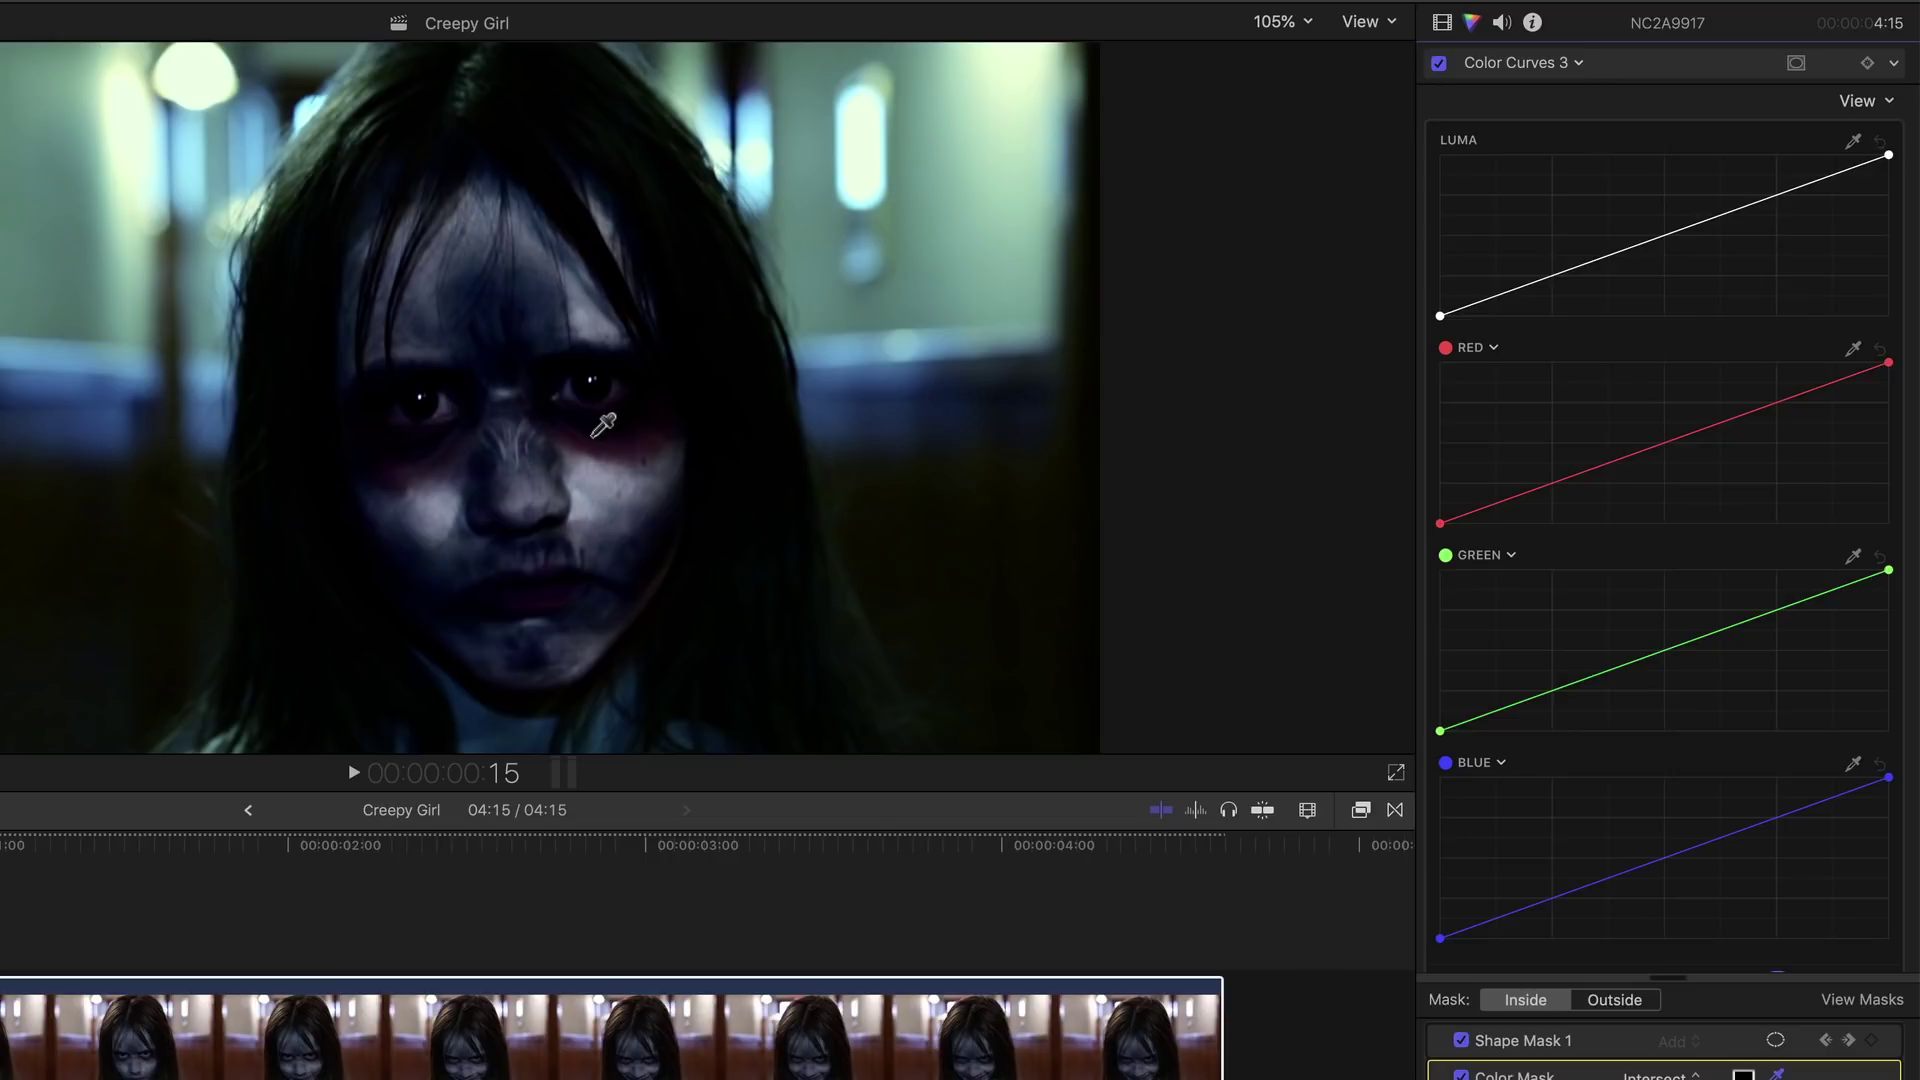
left_click_drag(592, 435, 590, 434)
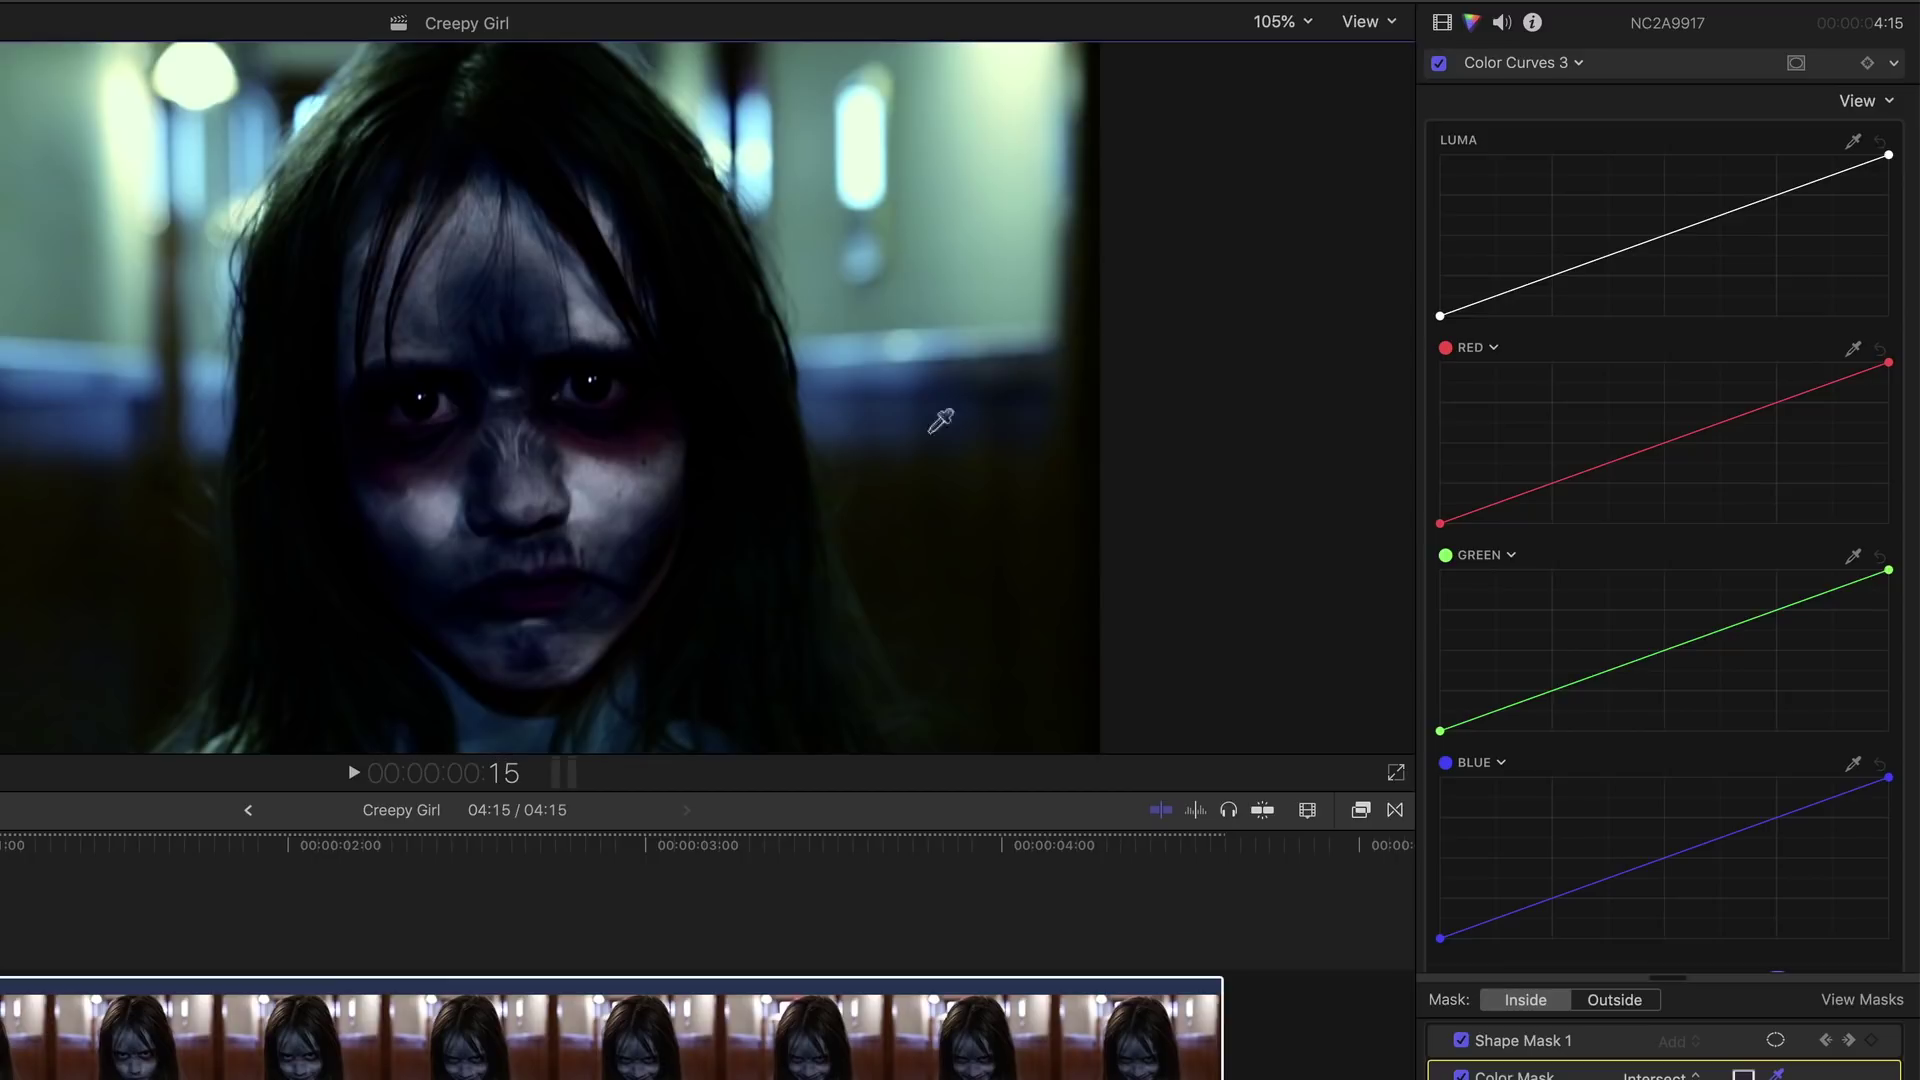
- Shape the red curve with two points to deepen the makeup's redness
left_click(1557, 483)
left_click_drag(1558, 483, 1558, 459)
left_click(1783, 392)
left_click_drag(1783, 392, 1783, 416)
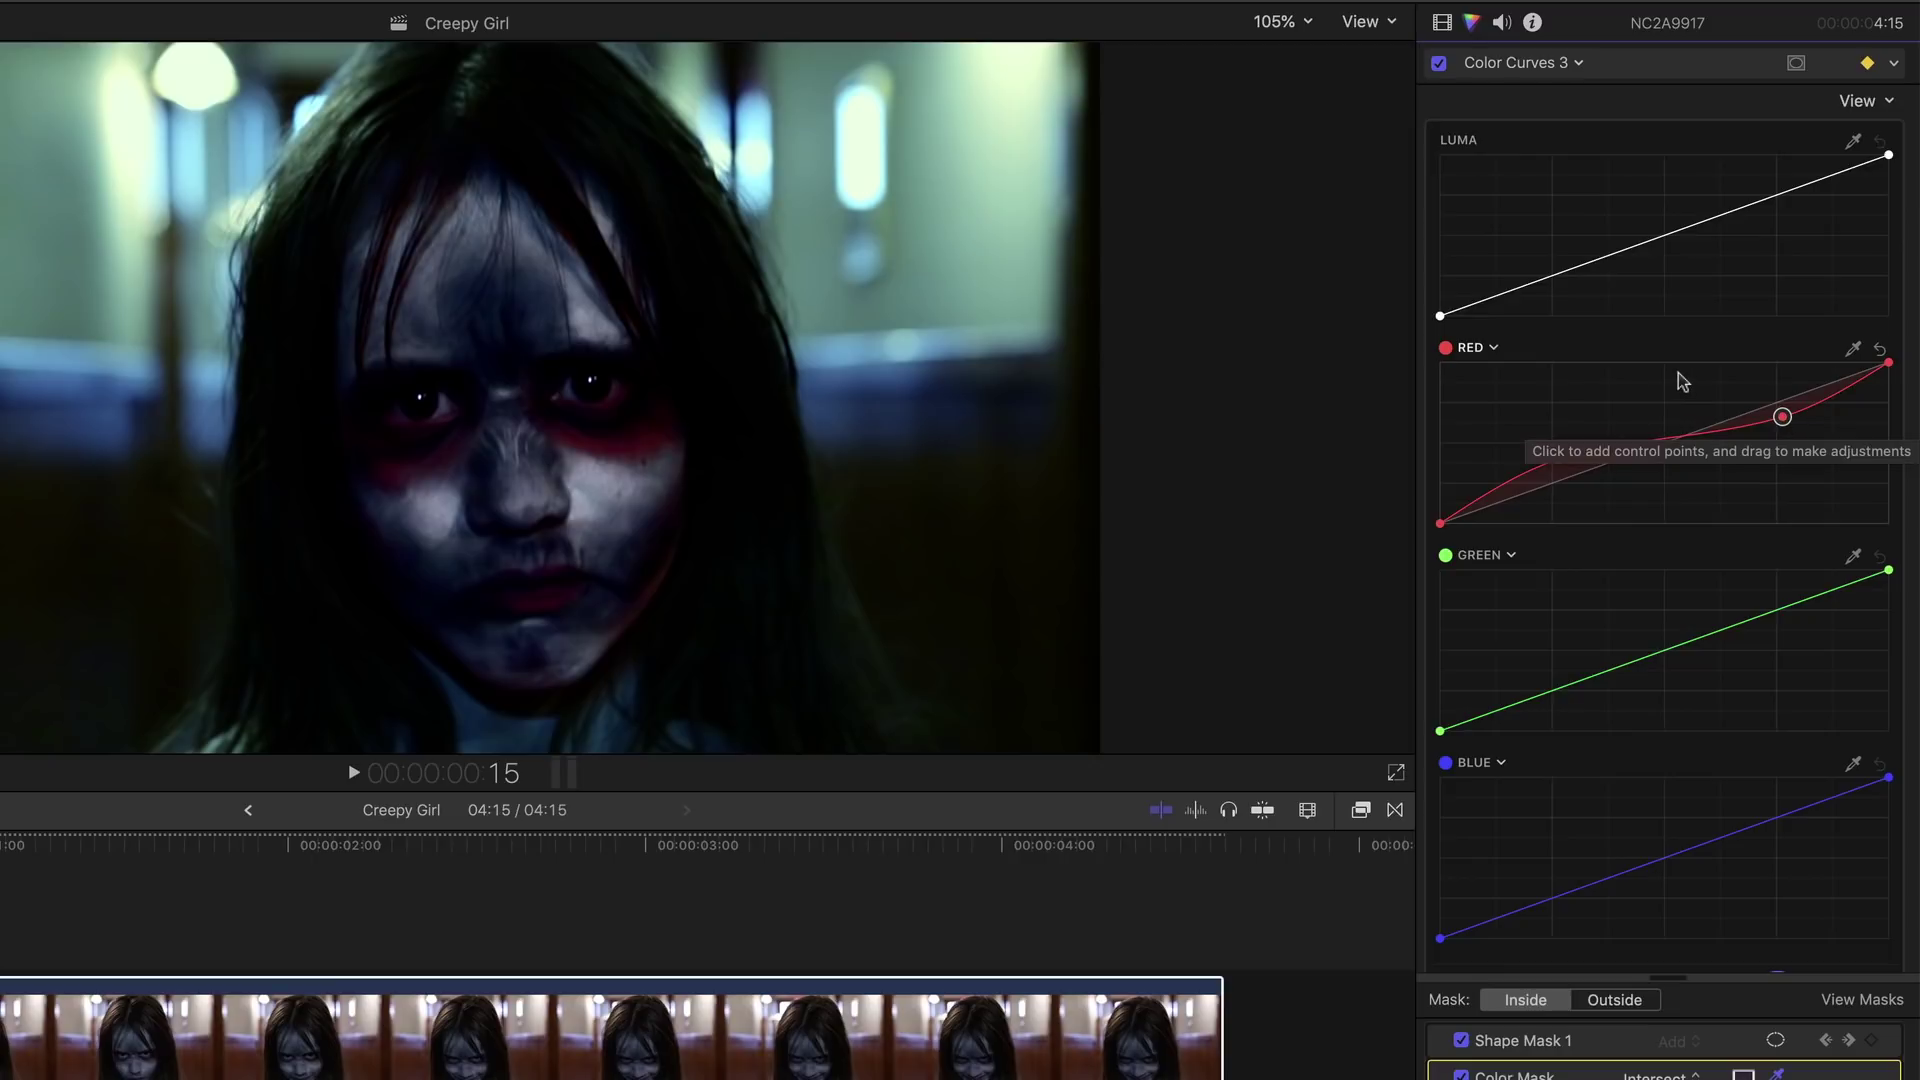
- In Color Curves 2, shift the luma shadow and highlight points to fine-tune the face's S-curve
left_click(1520, 63)
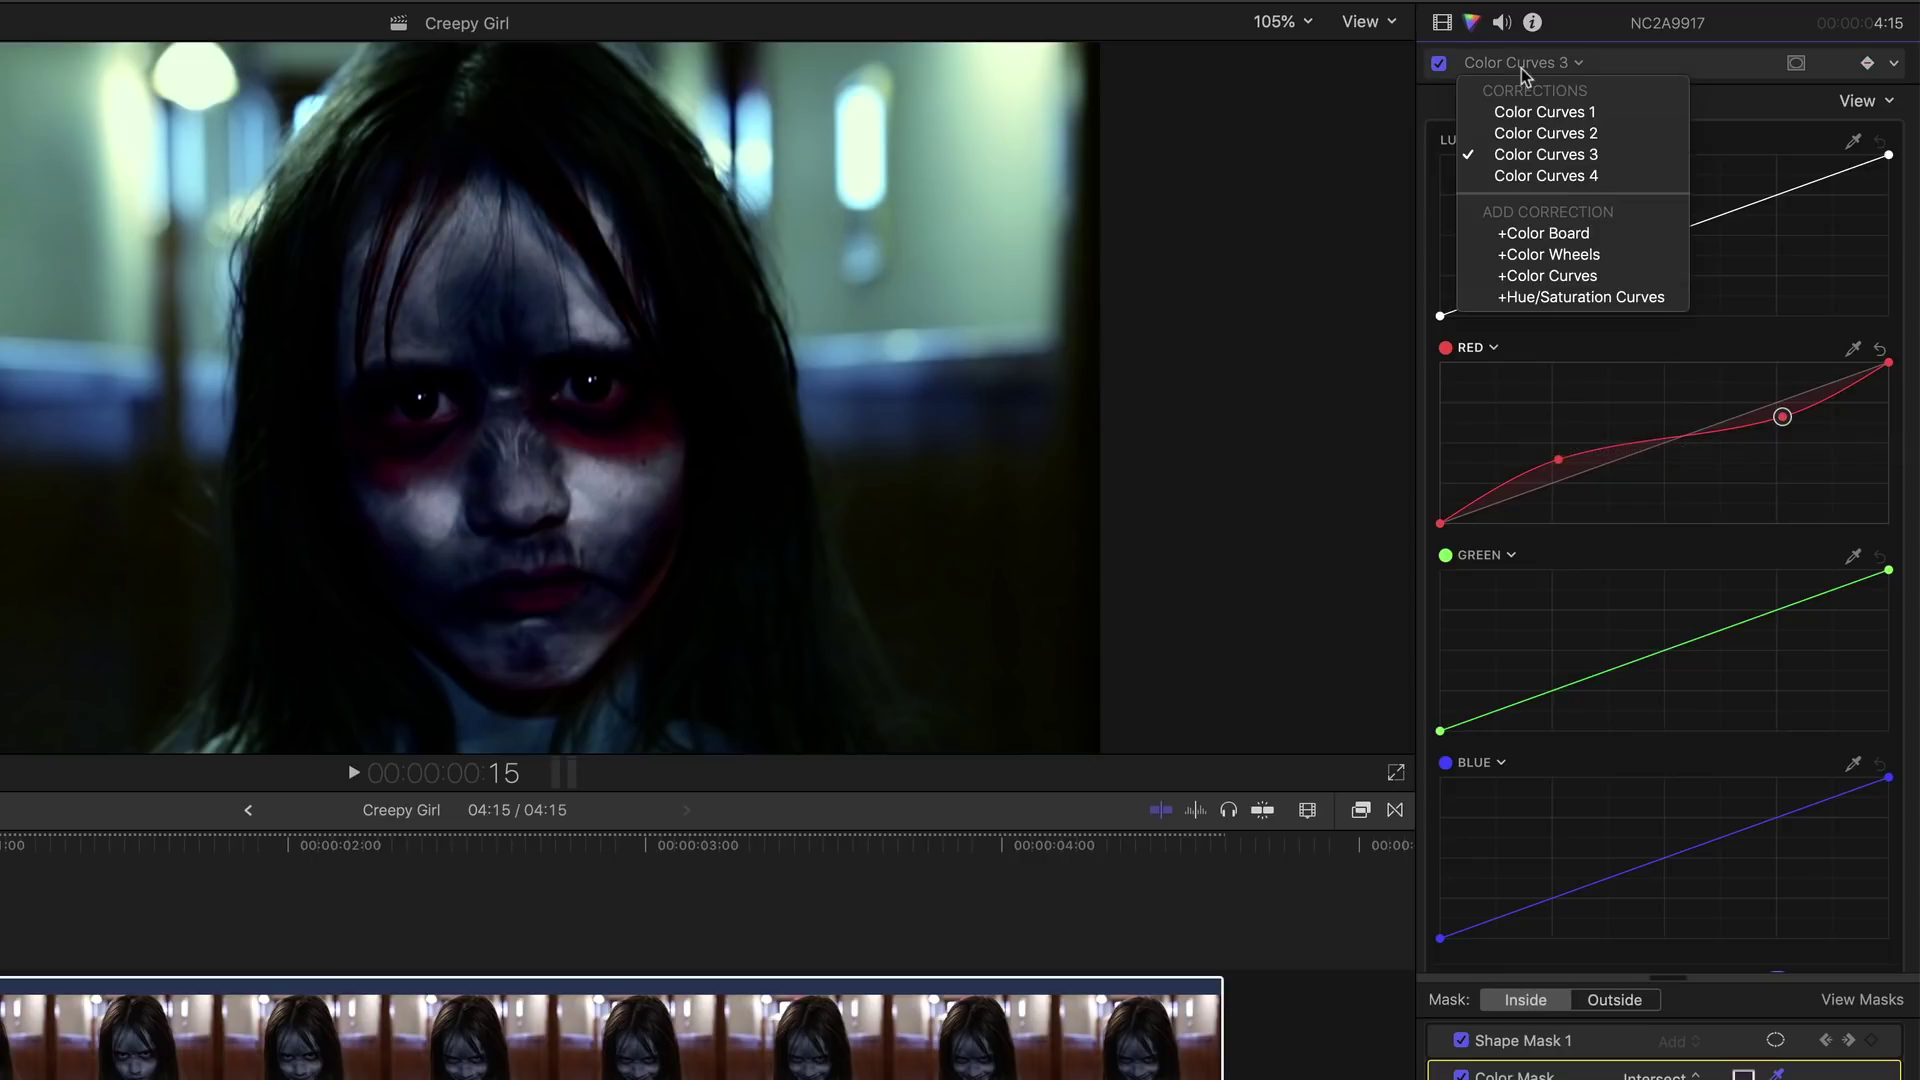
left_click(1526, 140)
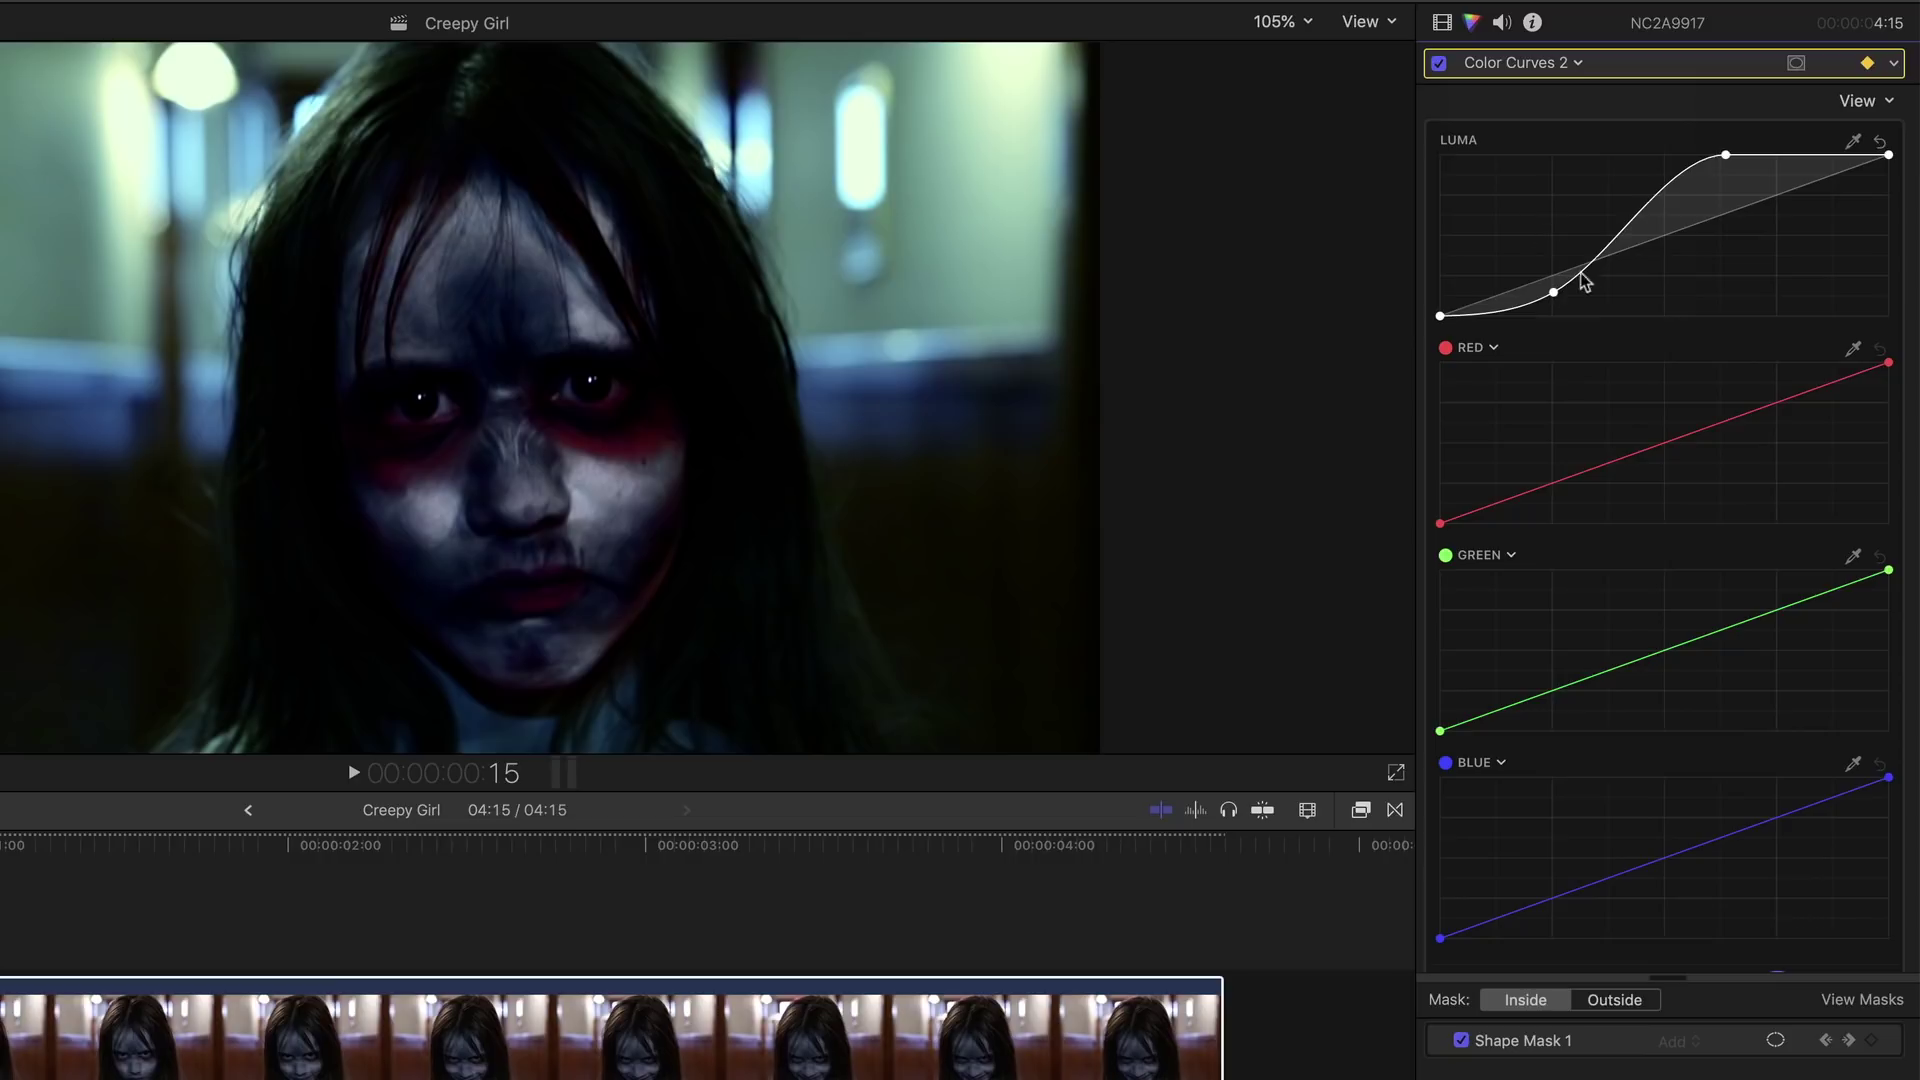
left_click_drag(1555, 298, 1571, 289)
left_click_drag(1730, 158, 1762, 156)
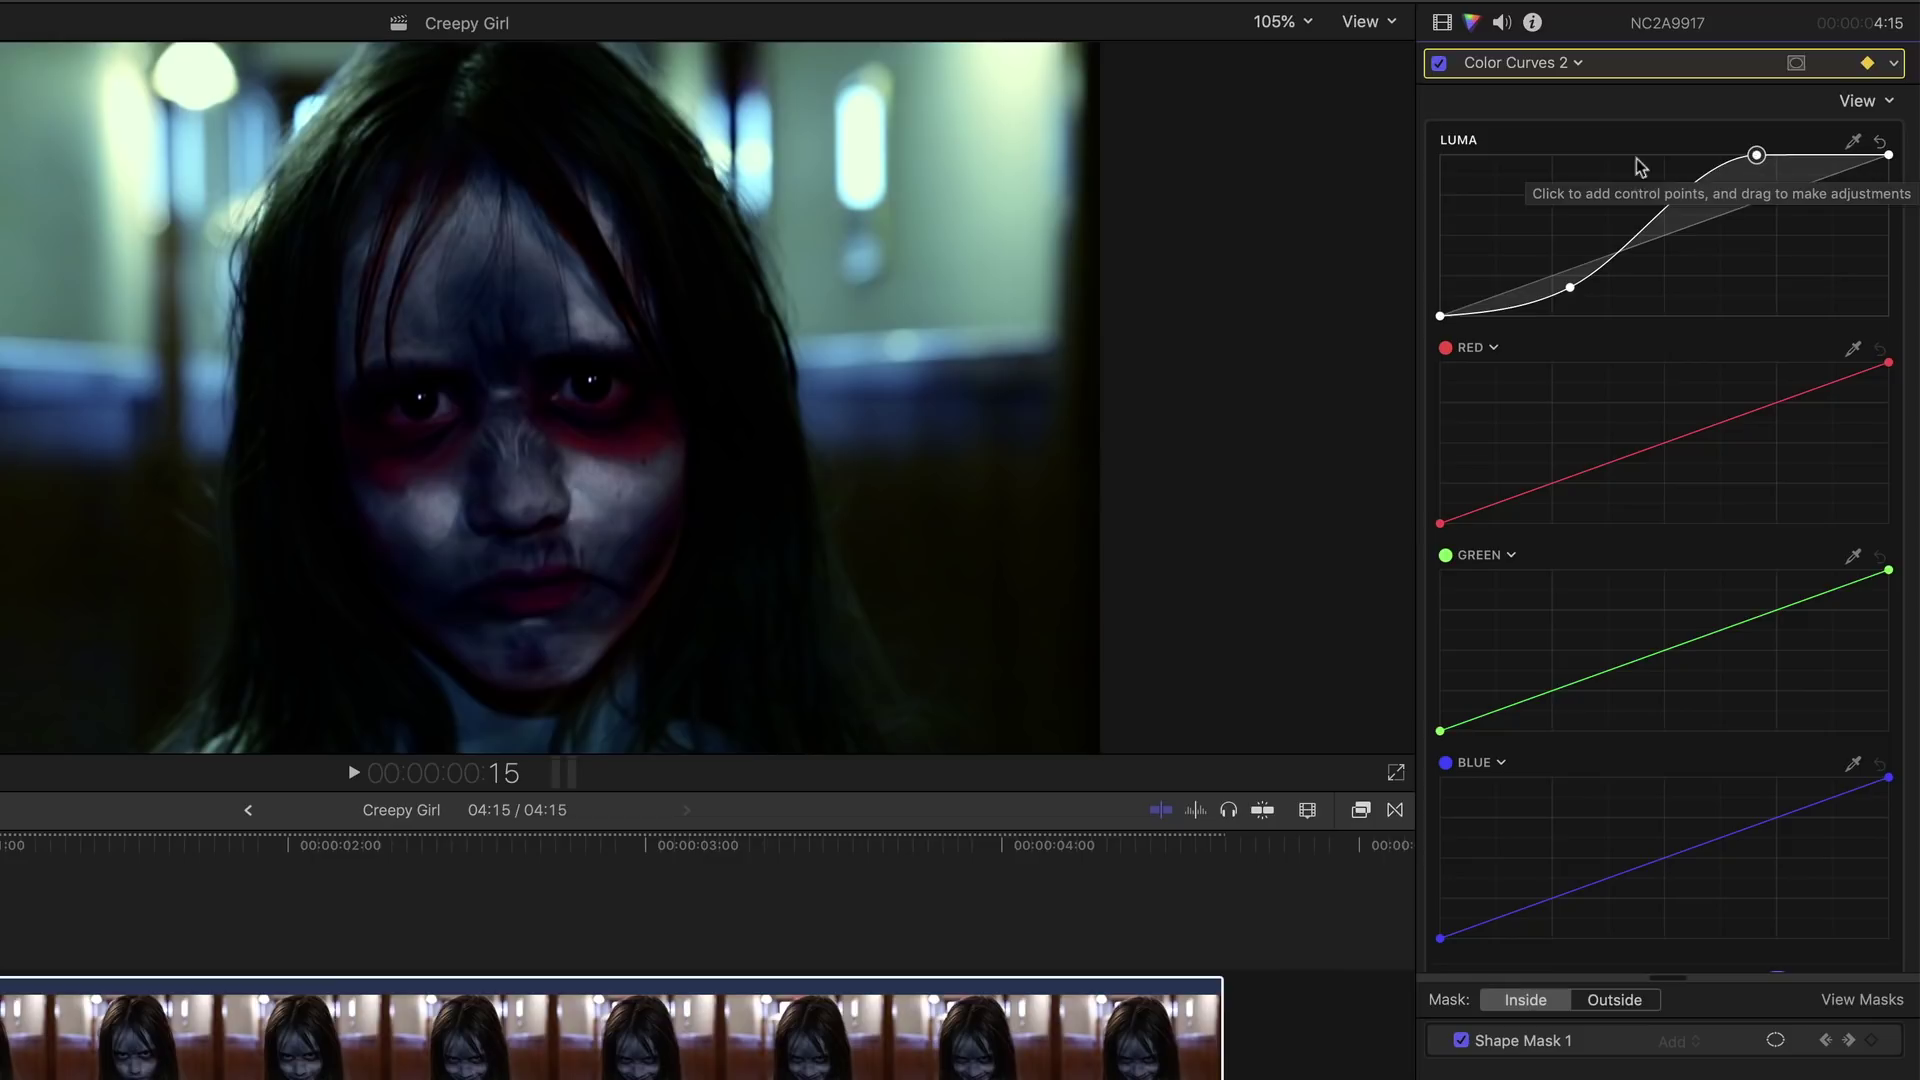
left_click(1530, 64)
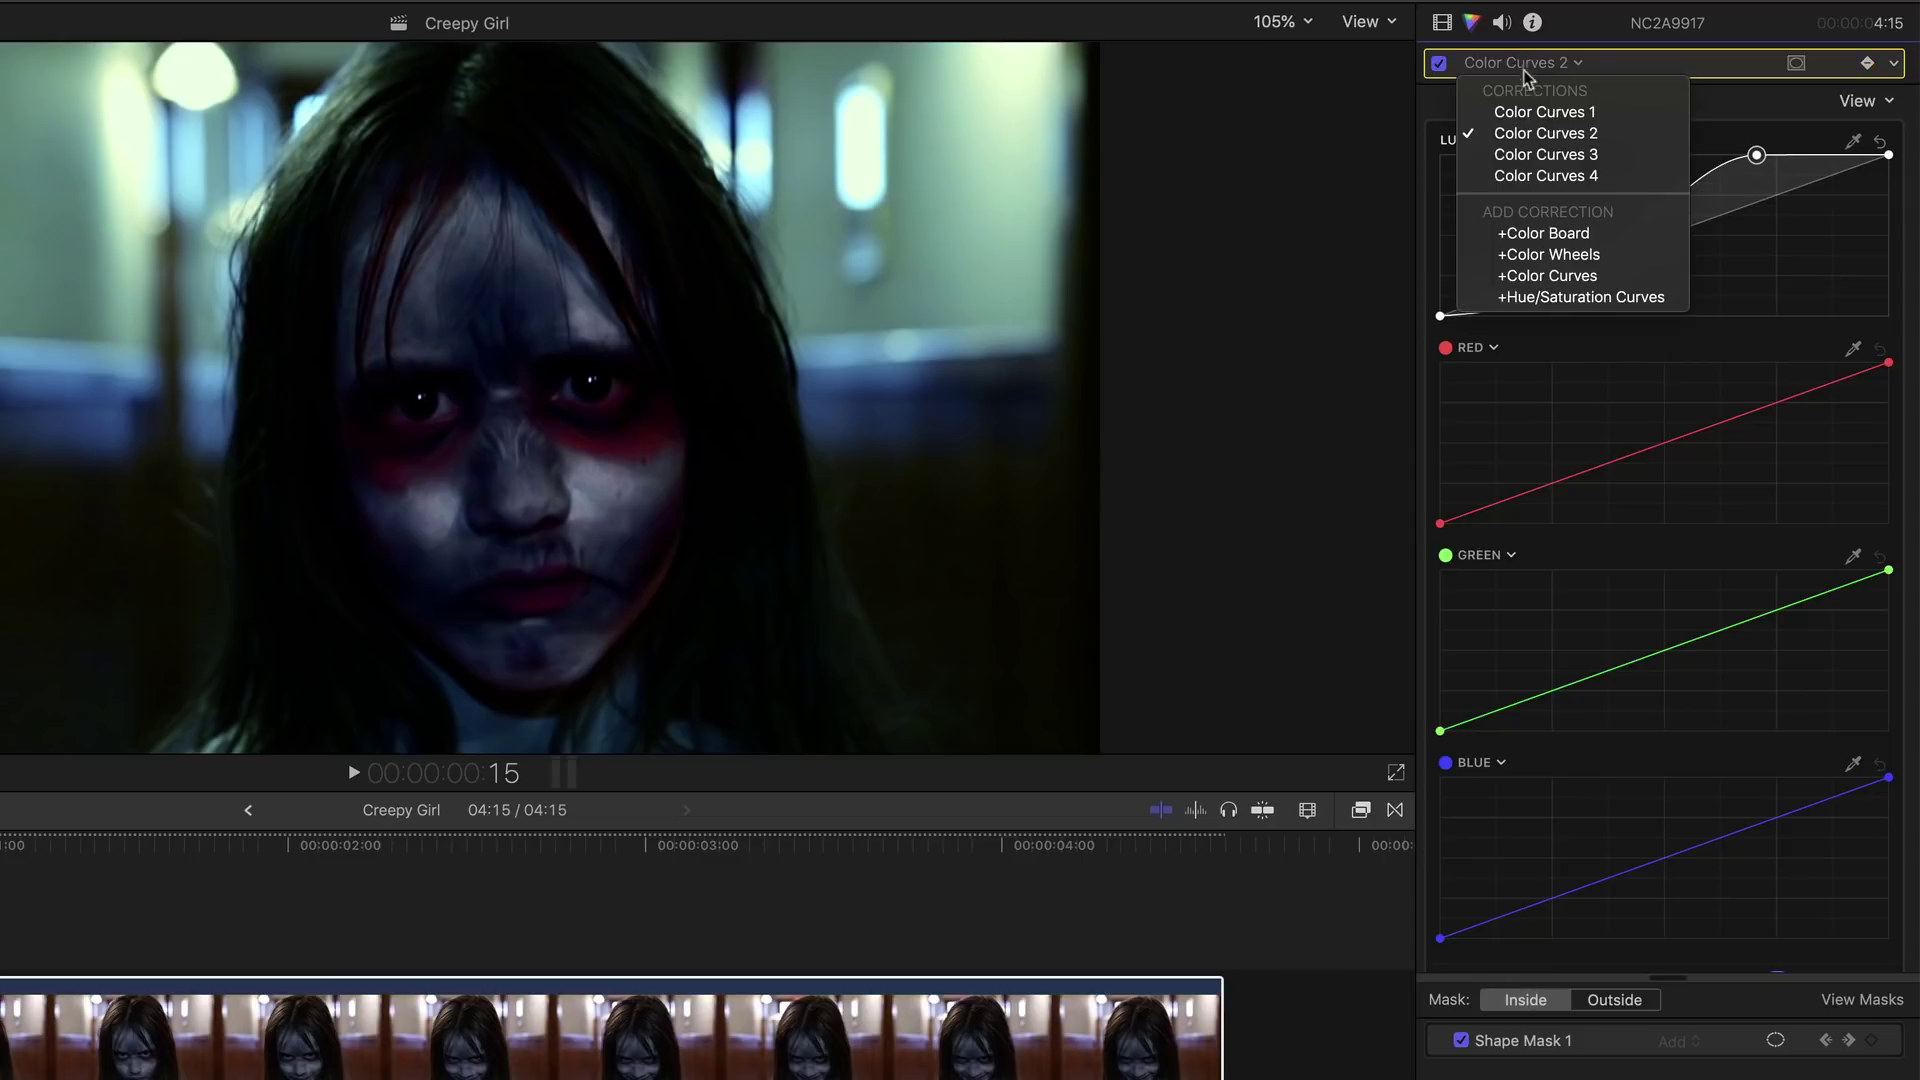
- Add Shape Mask 2 to Color Curves 4 as a small flat ellipse over the right eye
left_click(1530, 176)
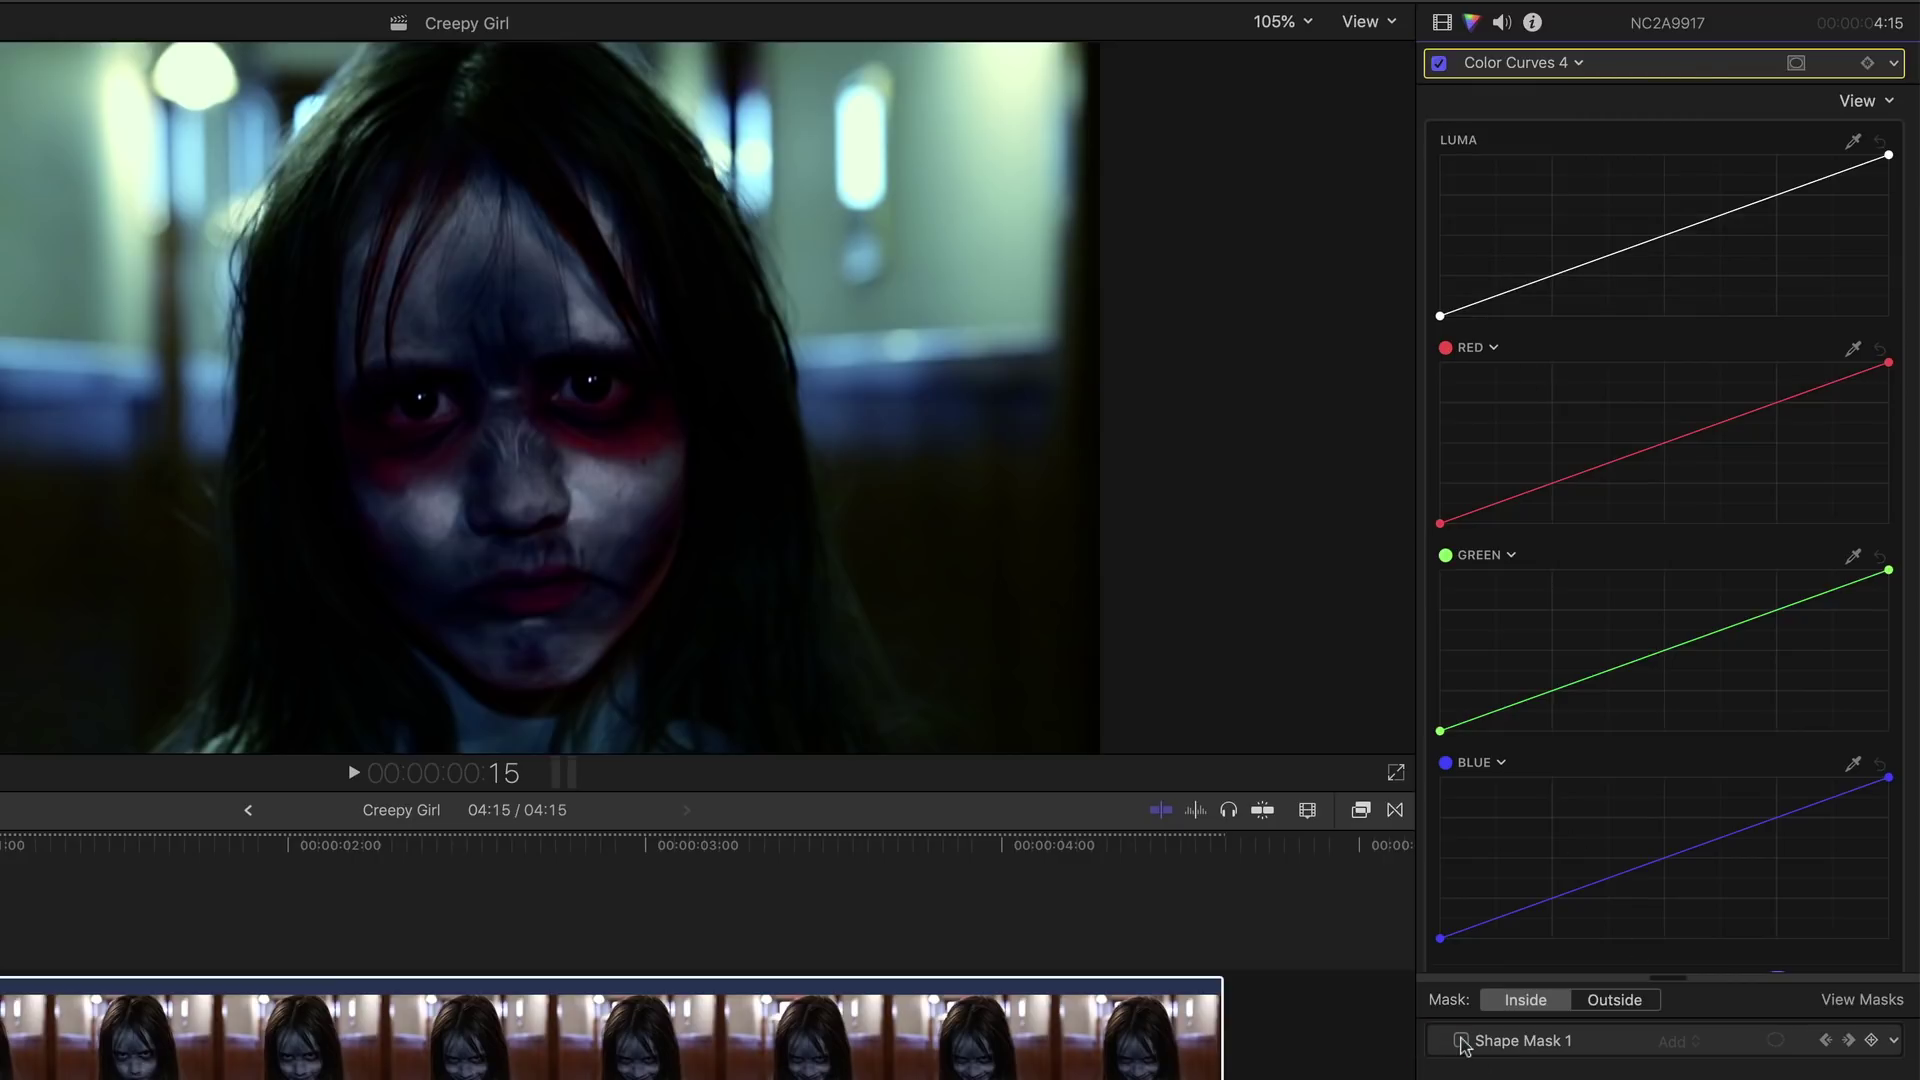
left_click(1795, 65)
left_click(1713, 72)
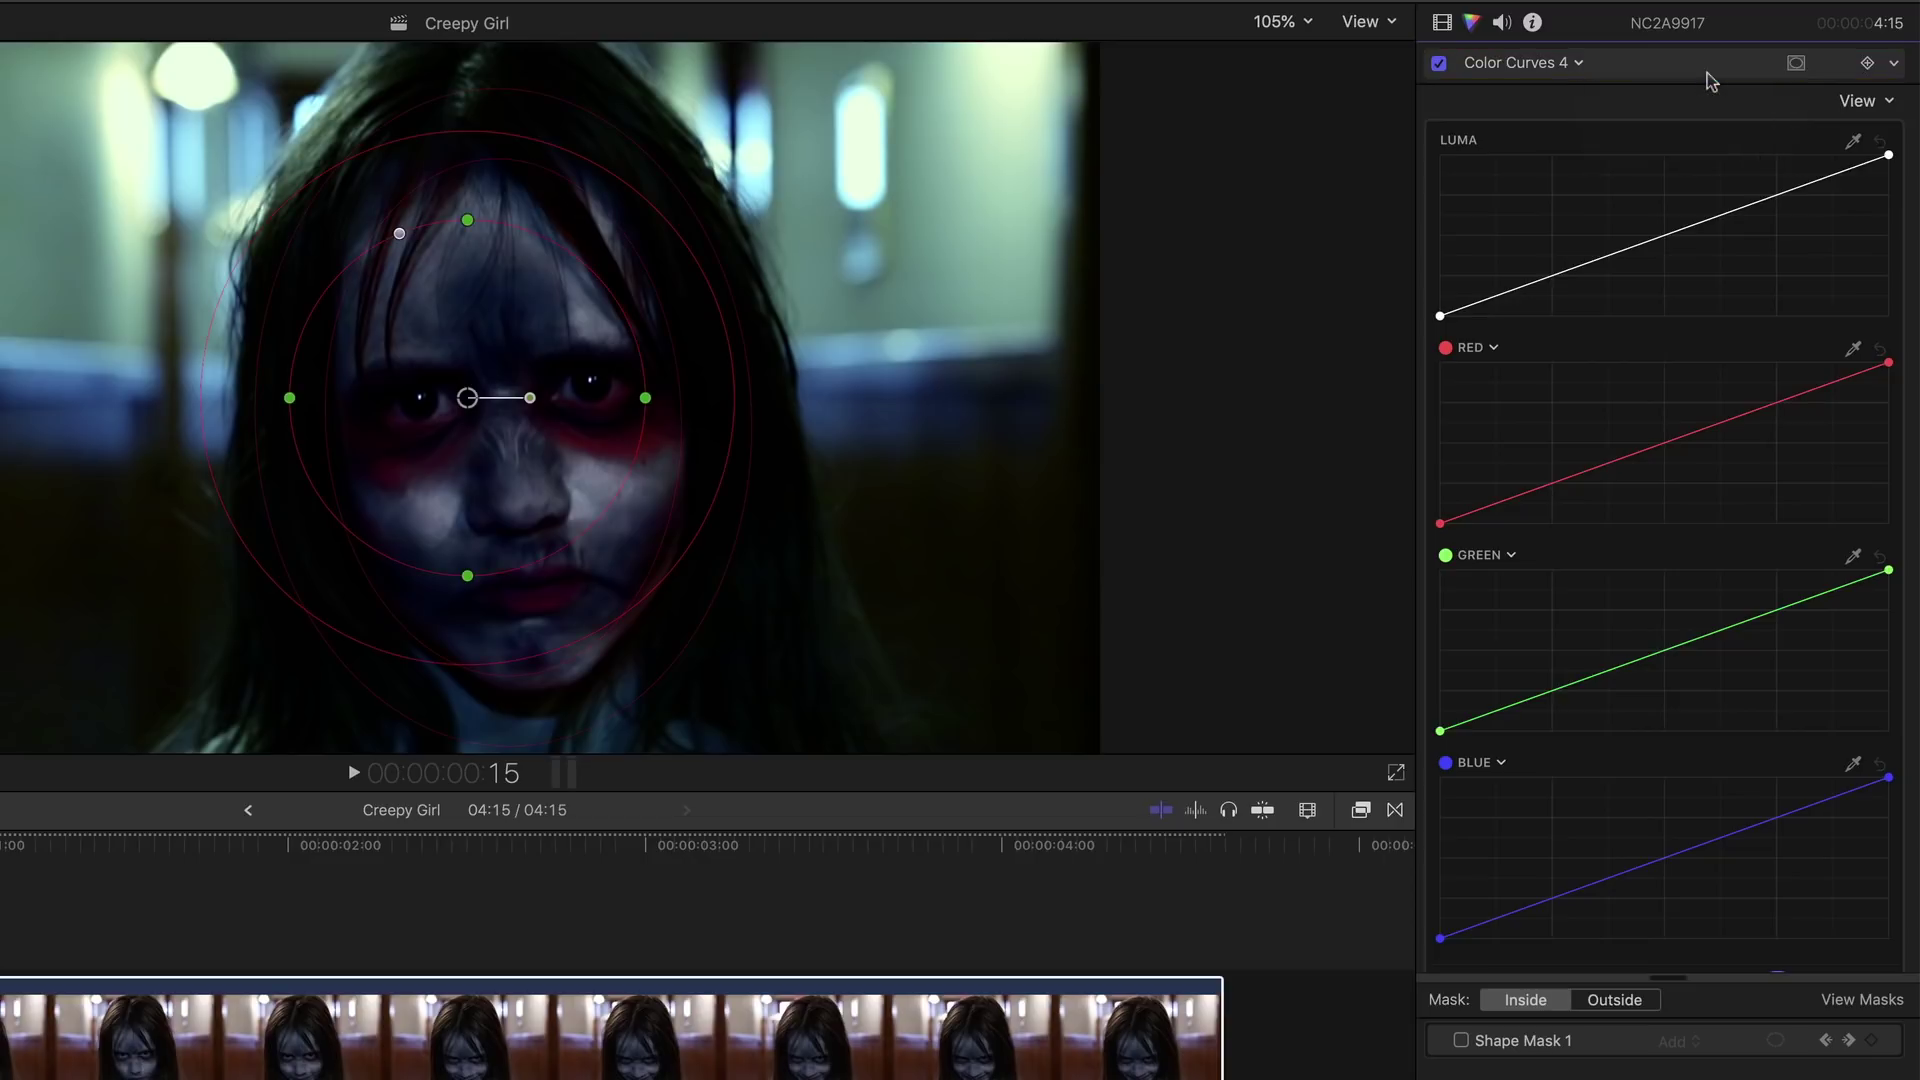
left_click_drag(391, 394, 477, 394)
left_click_drag(572, 571, 572, 430)
left_click_drag(474, 394, 588, 390)
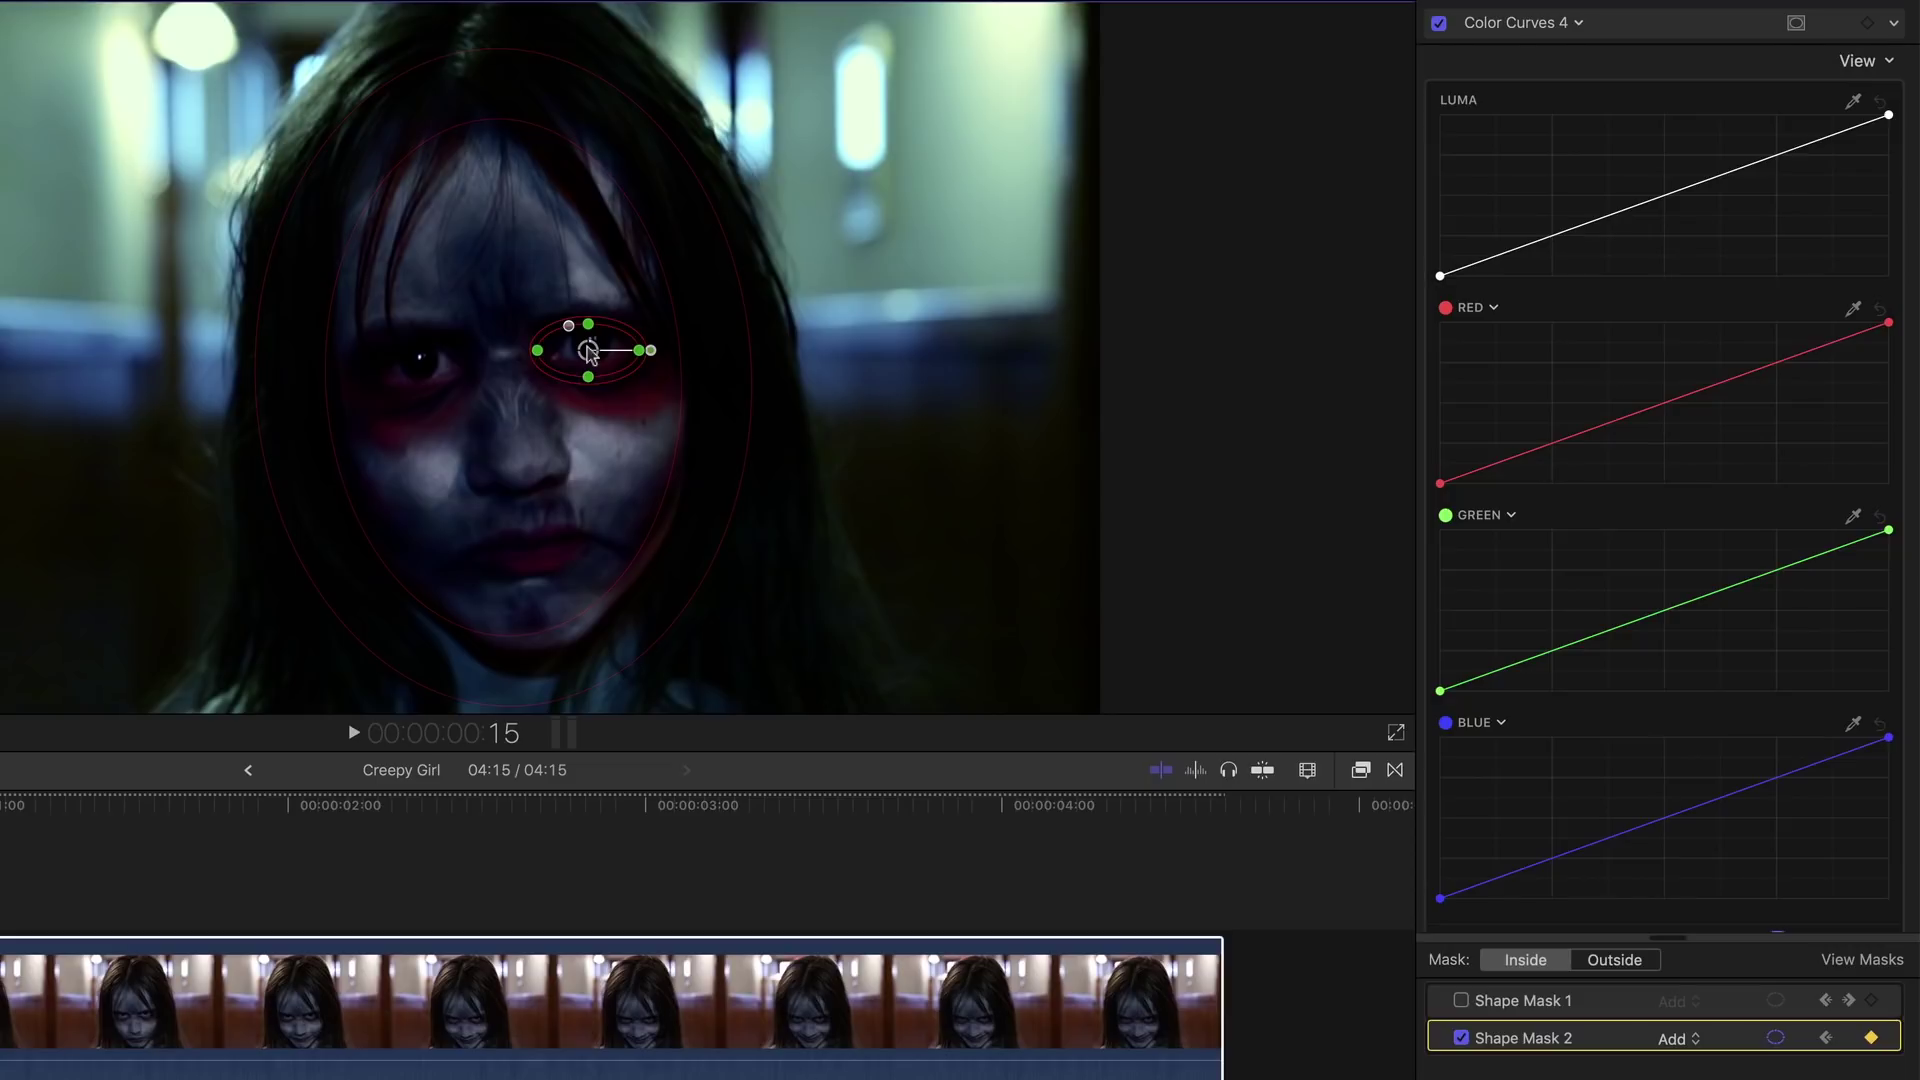
- Pull down the low luma tones and lift the highs into an S-curve within the eye mask
left_click(1774, 1037)
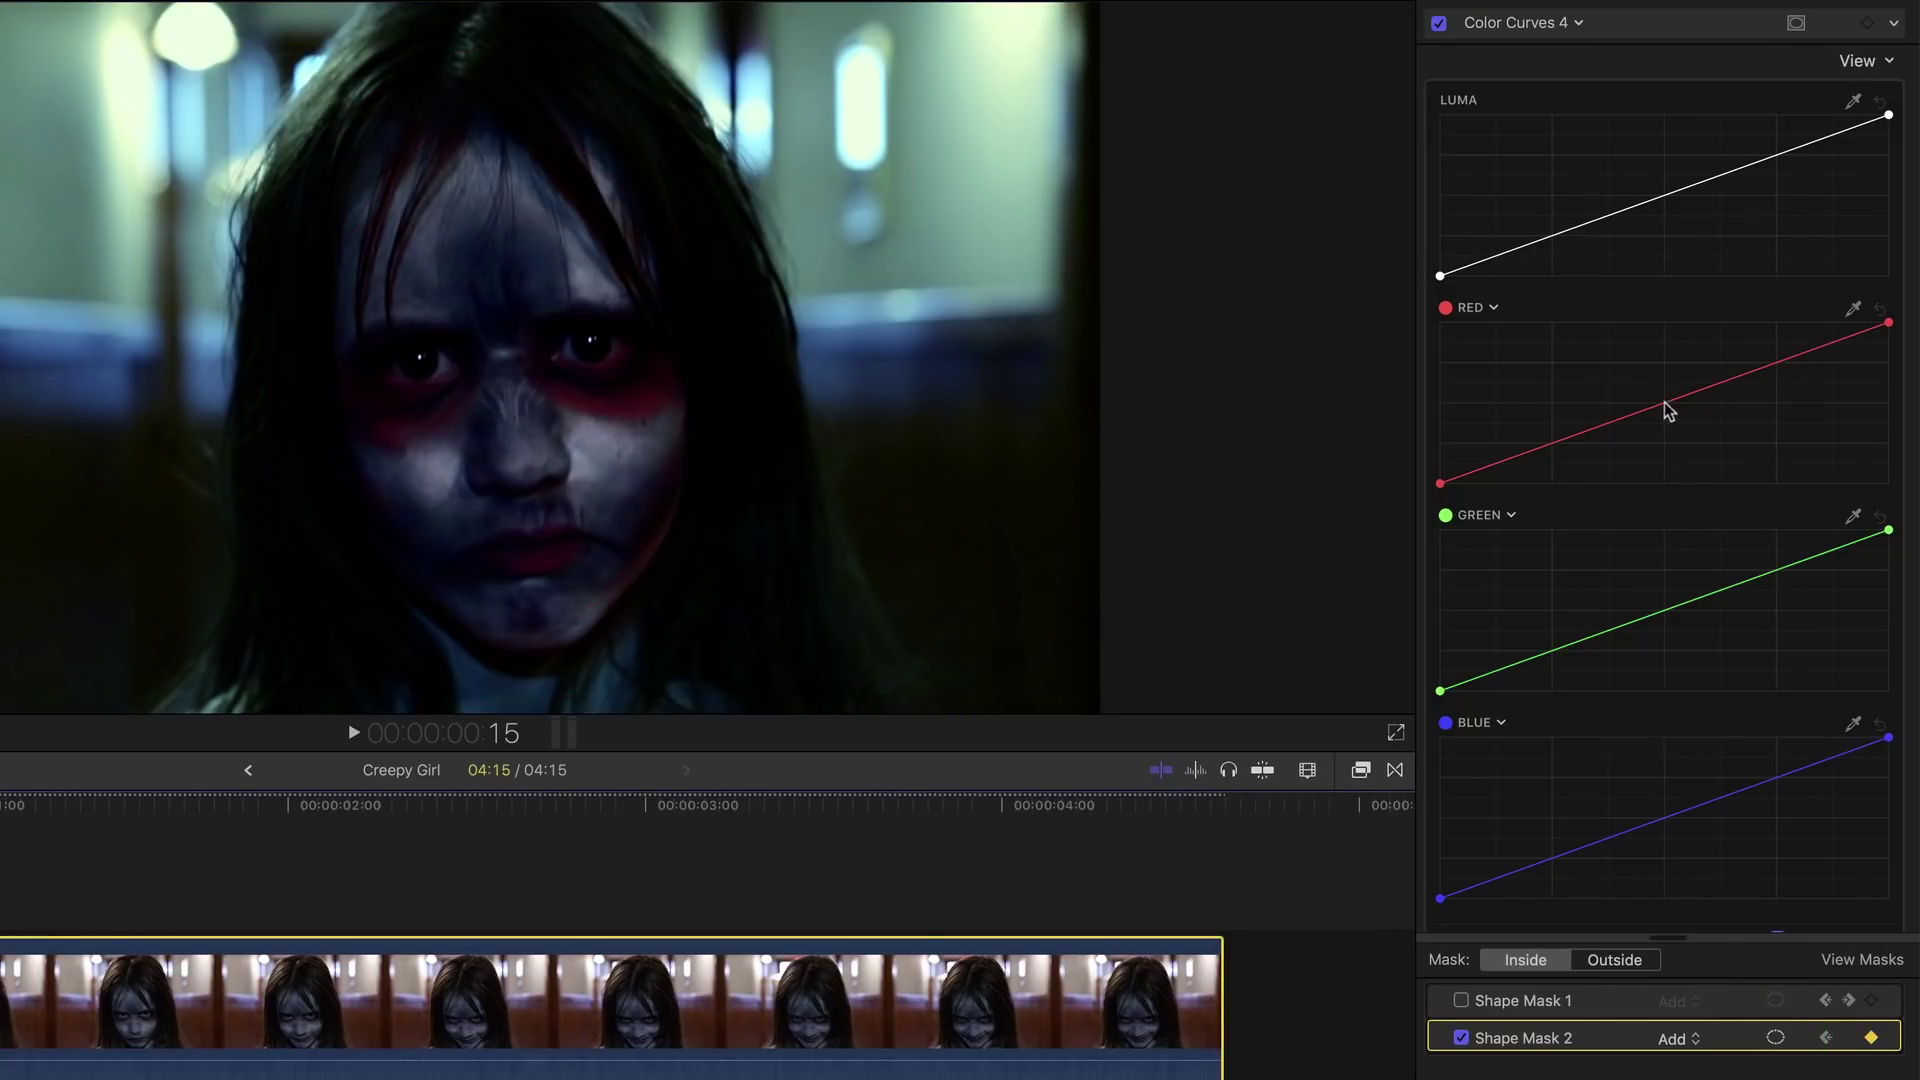
left_click_drag(1556, 236, 1561, 257)
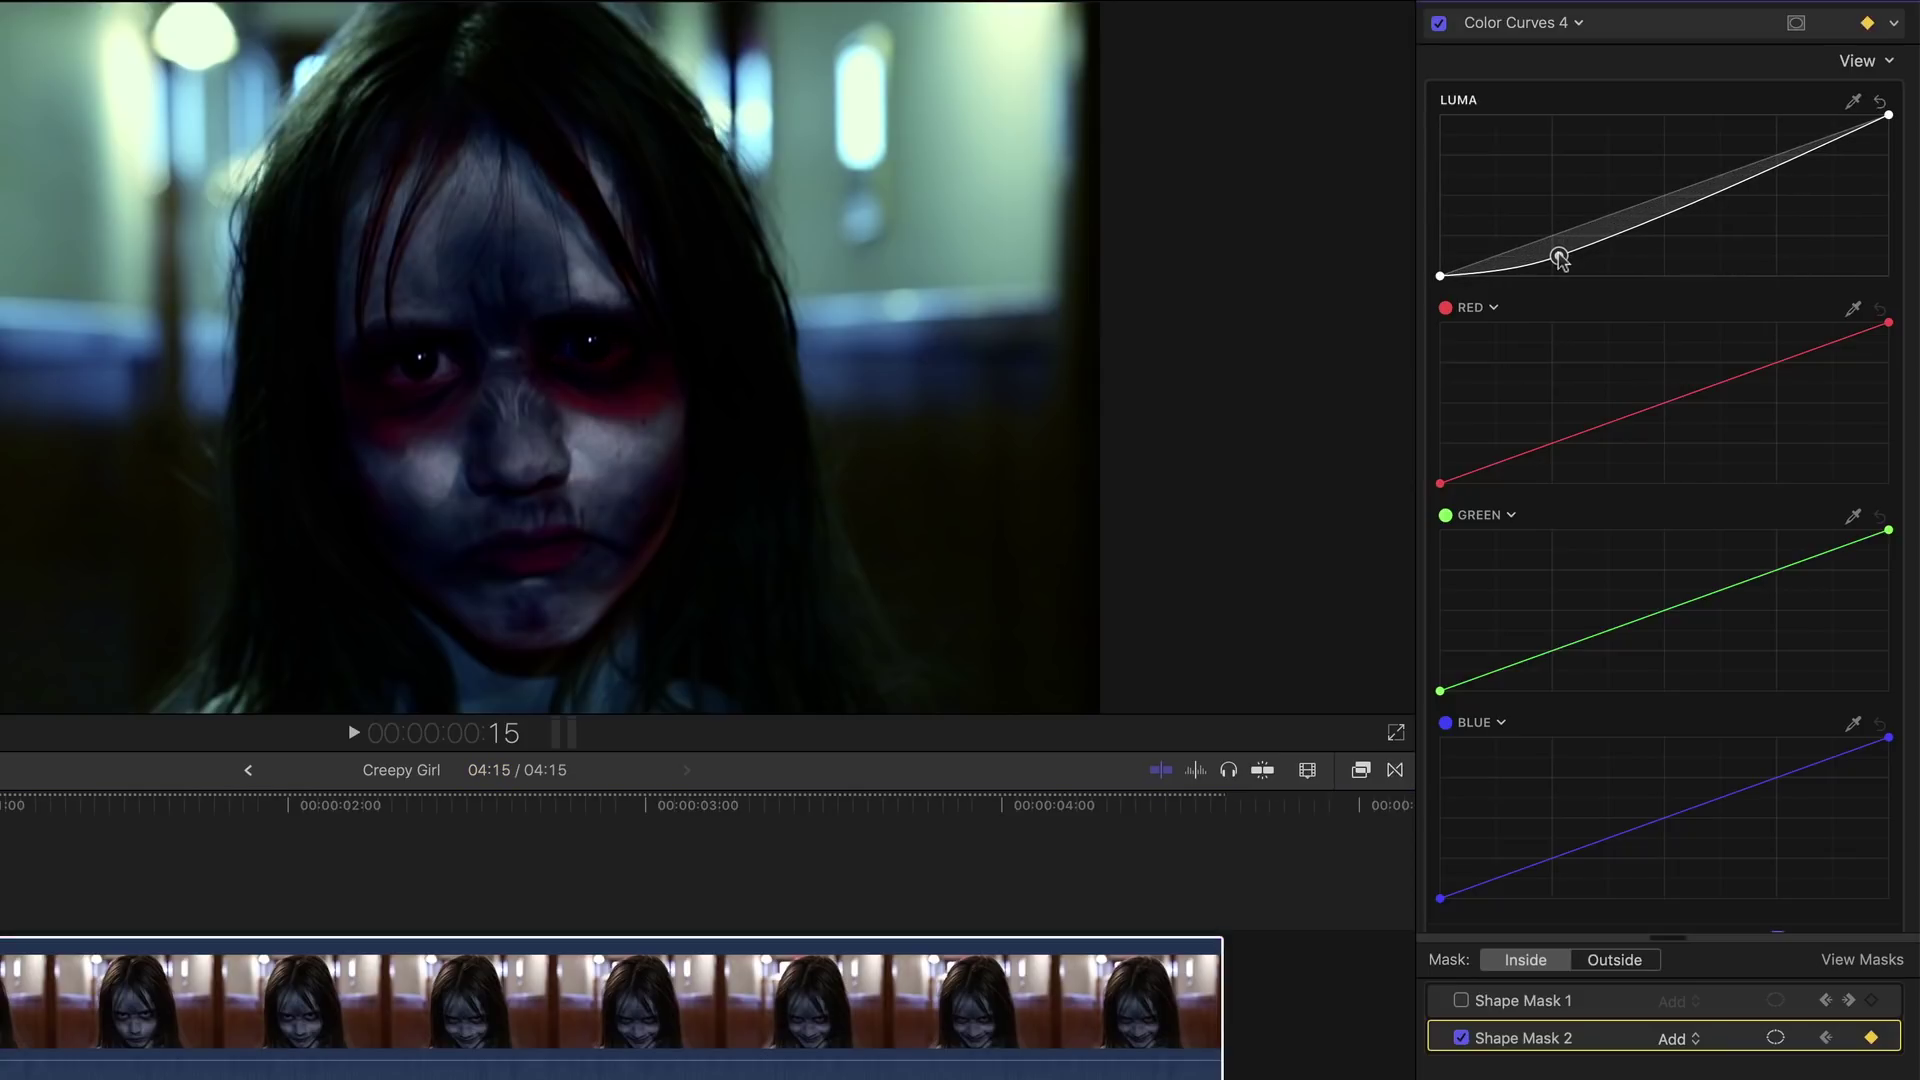
left_click_drag(1811, 147, 1818, 126)
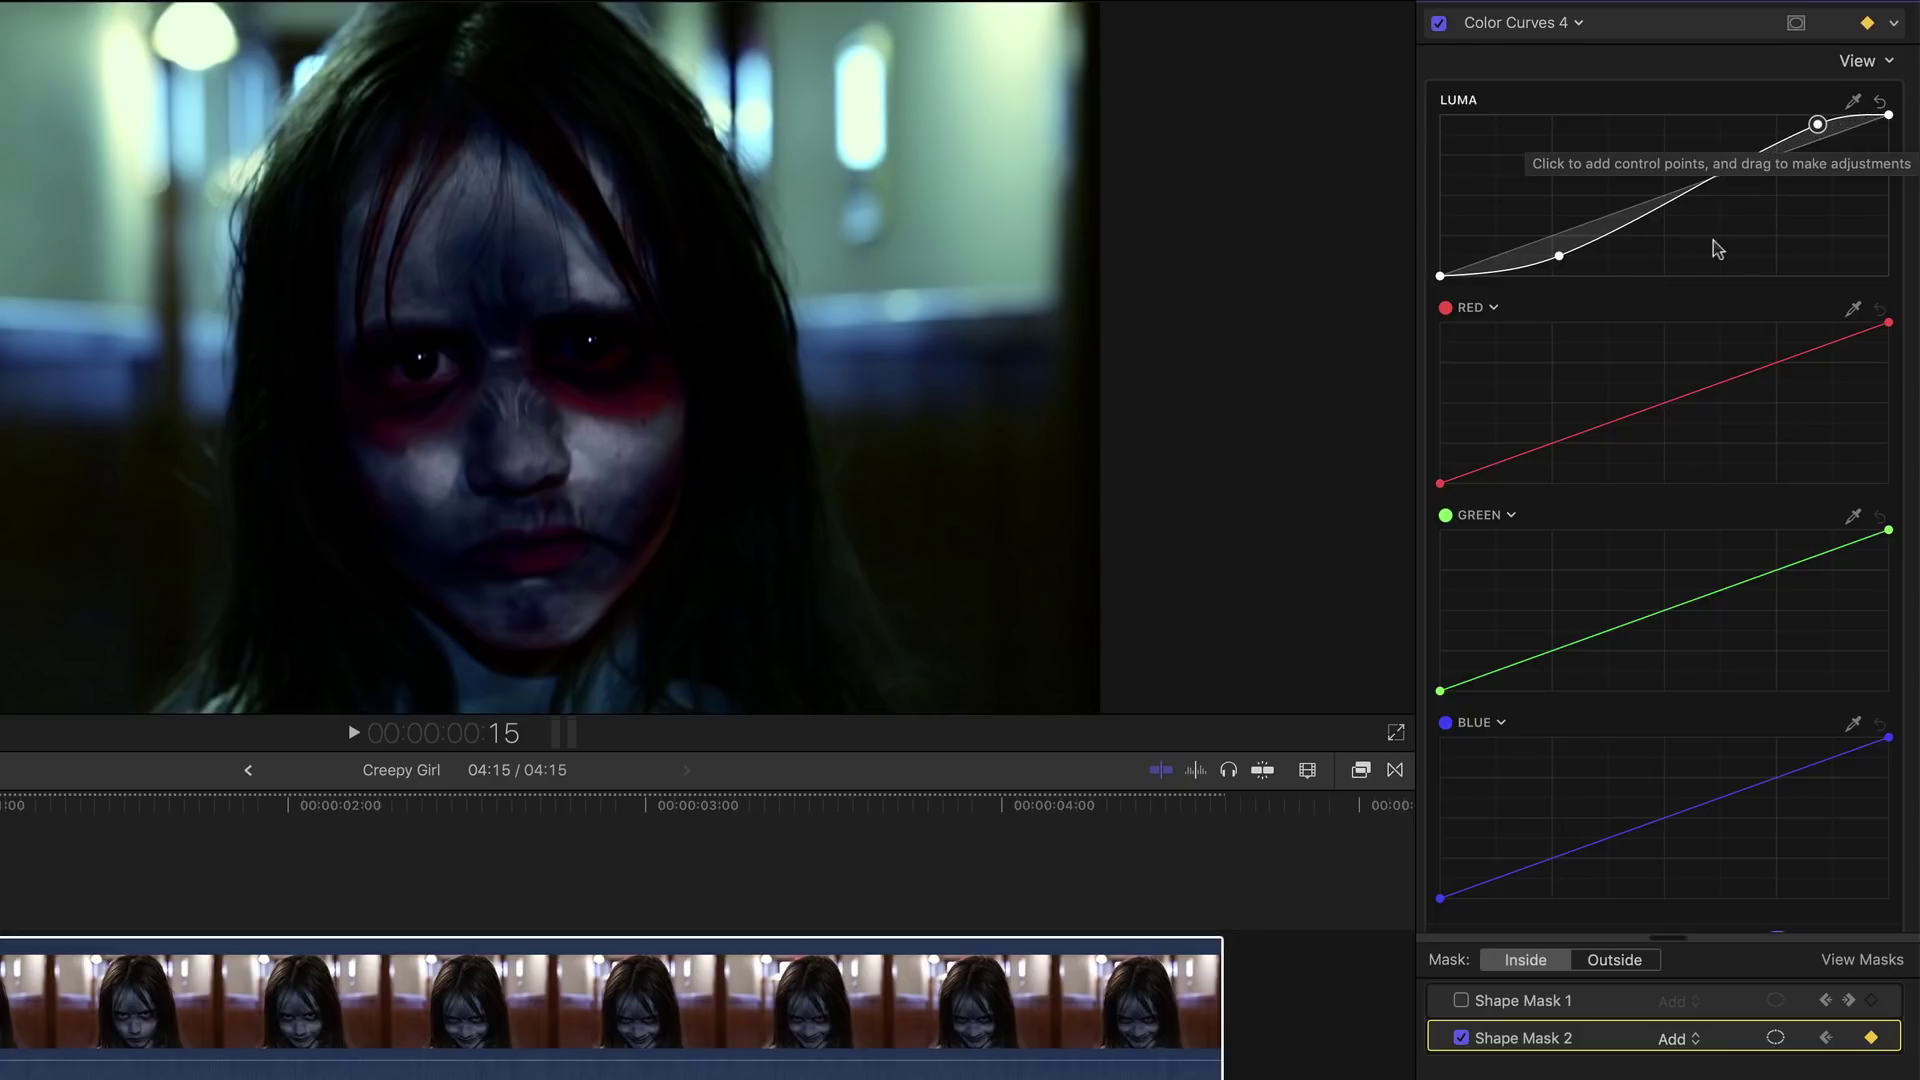
- Position the eye mask at the first frame, then move it lower where the girl looks down to keyframe it
left_click(1774, 1037)
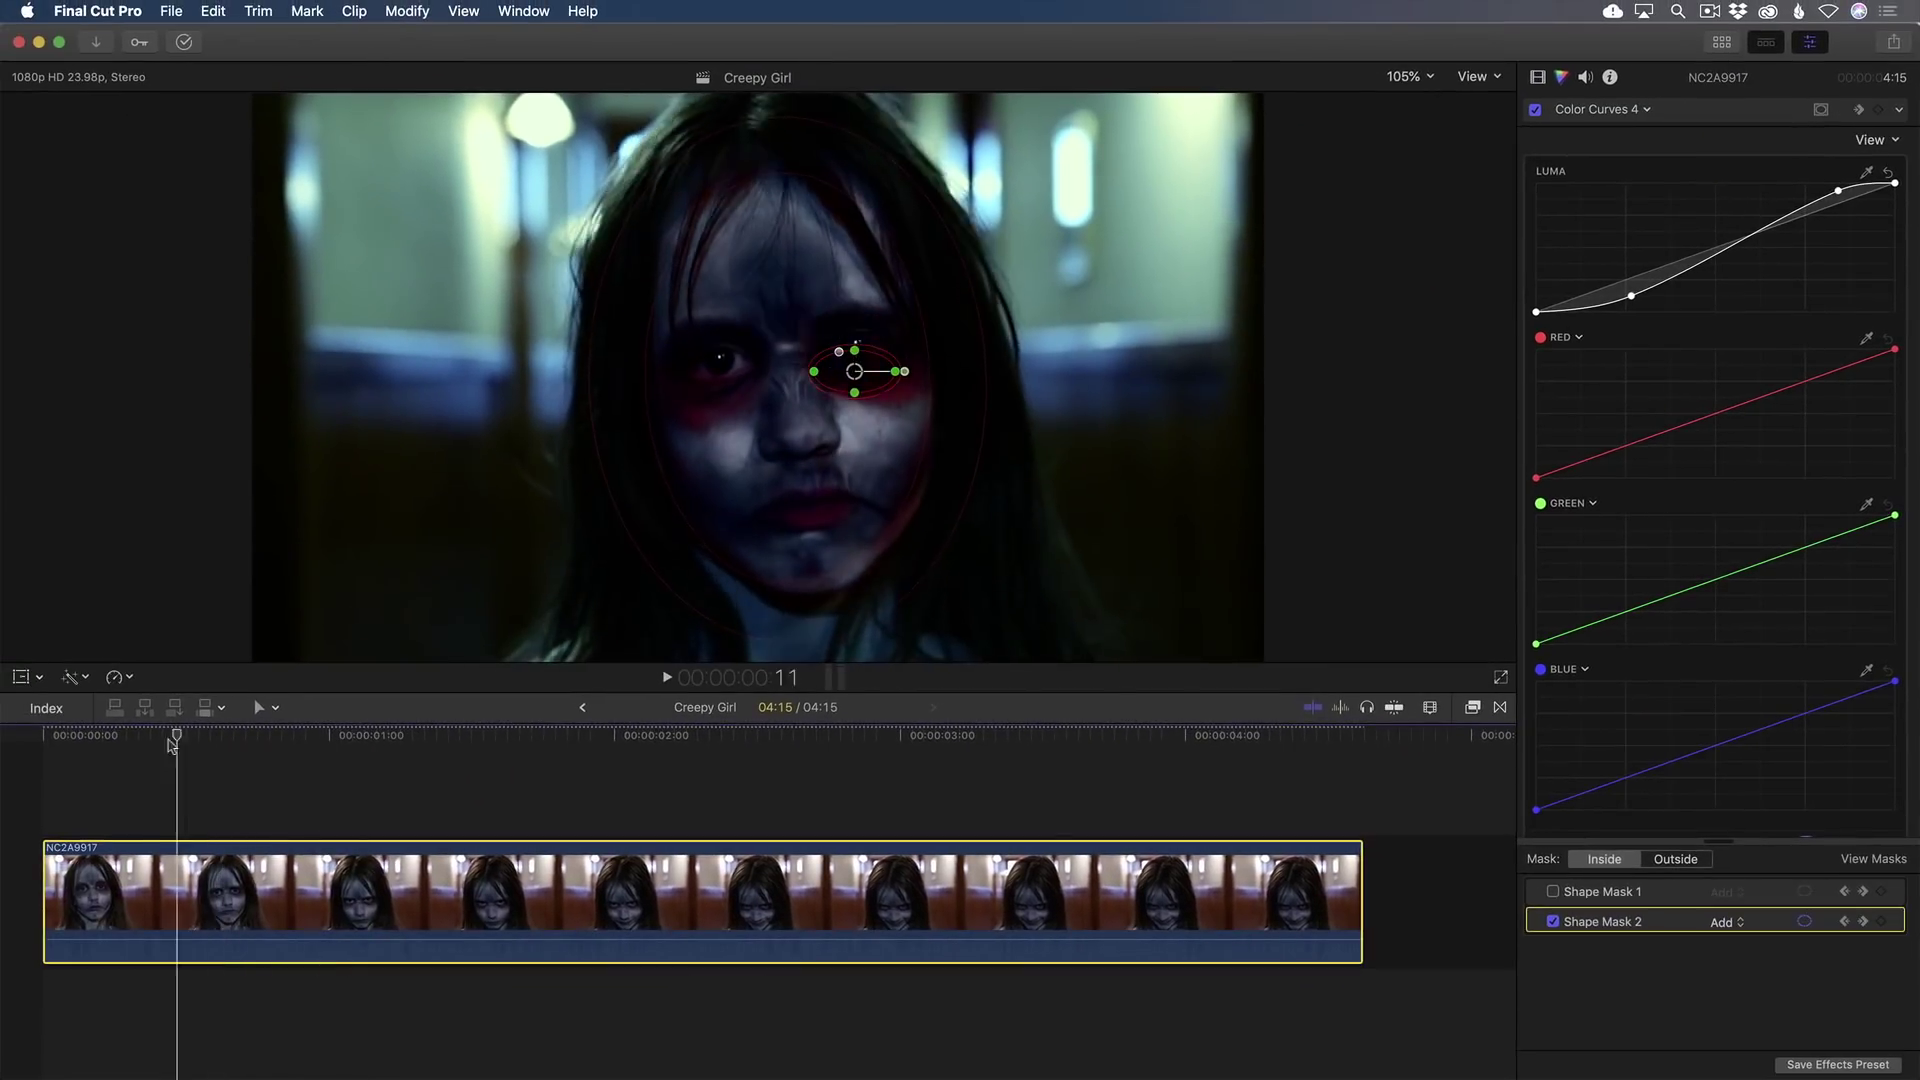
key("Home")
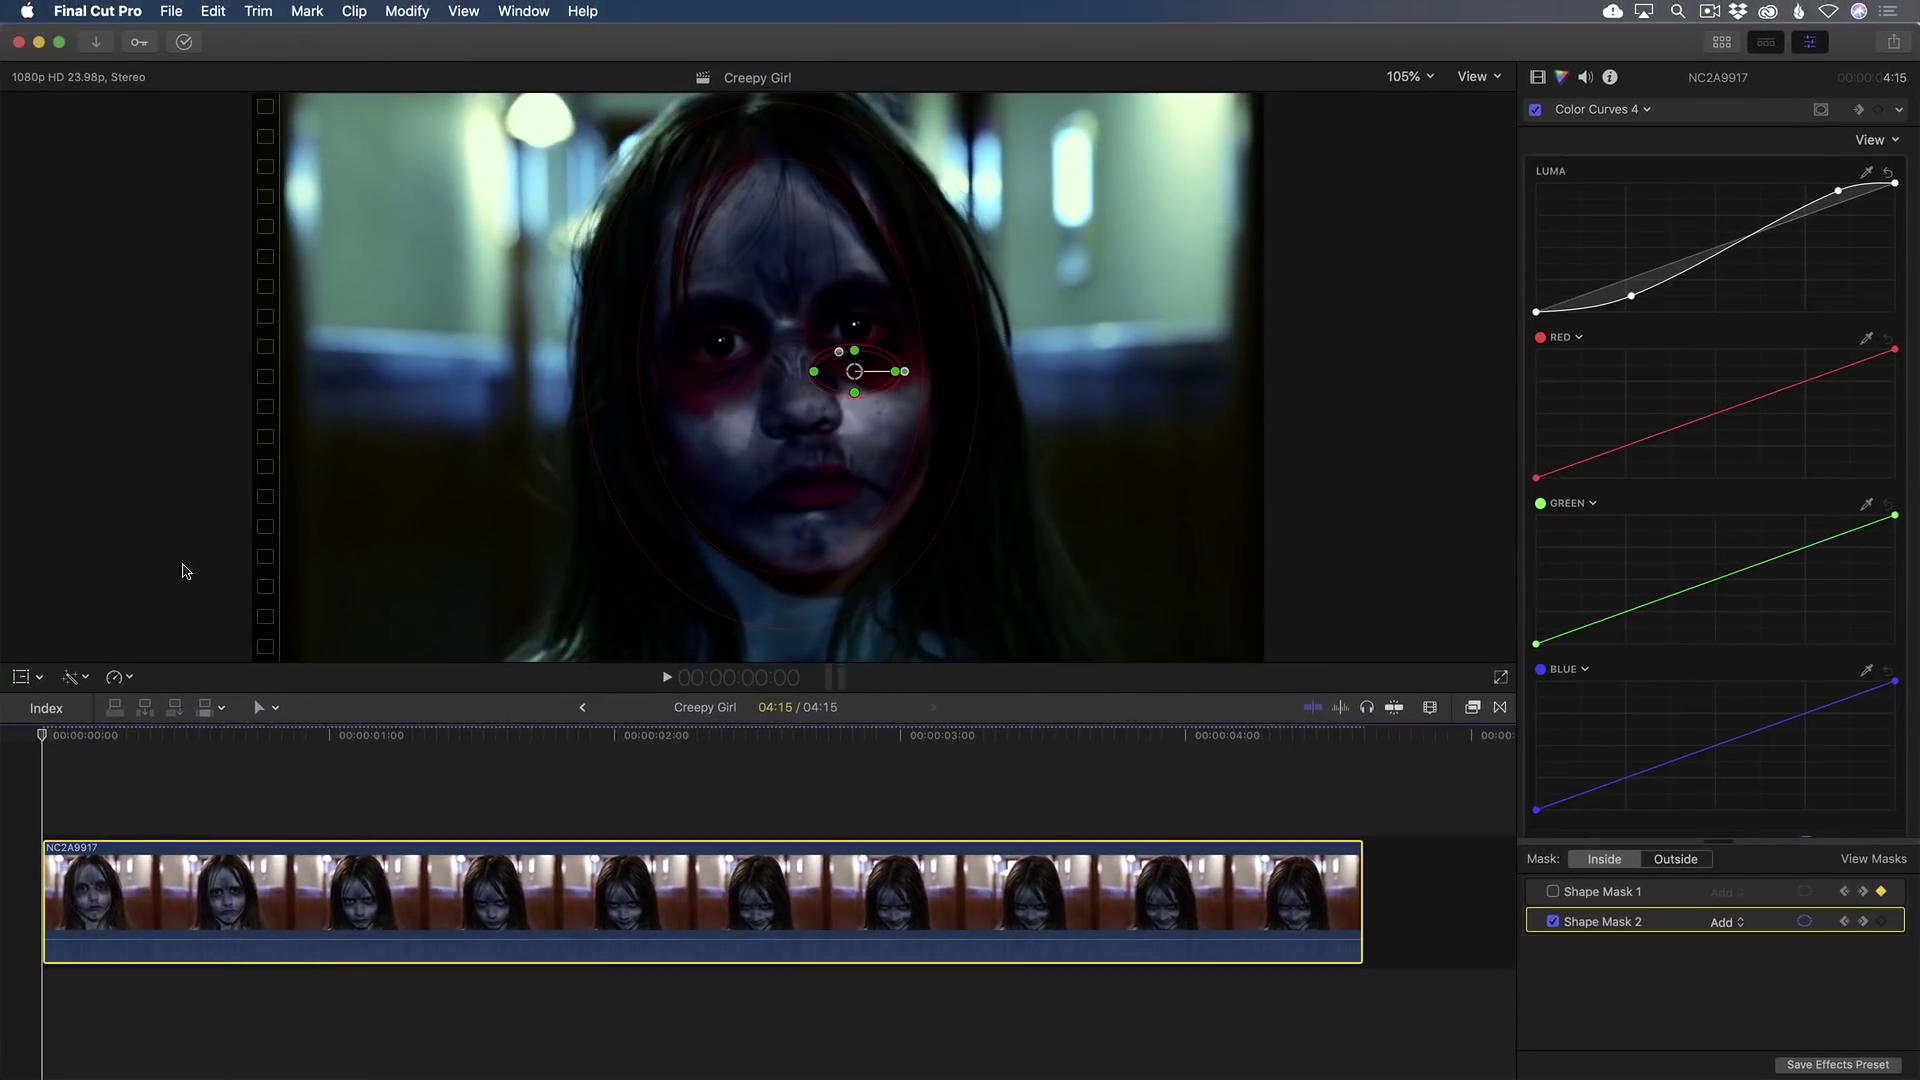
left_click_drag(857, 382, 856, 332)
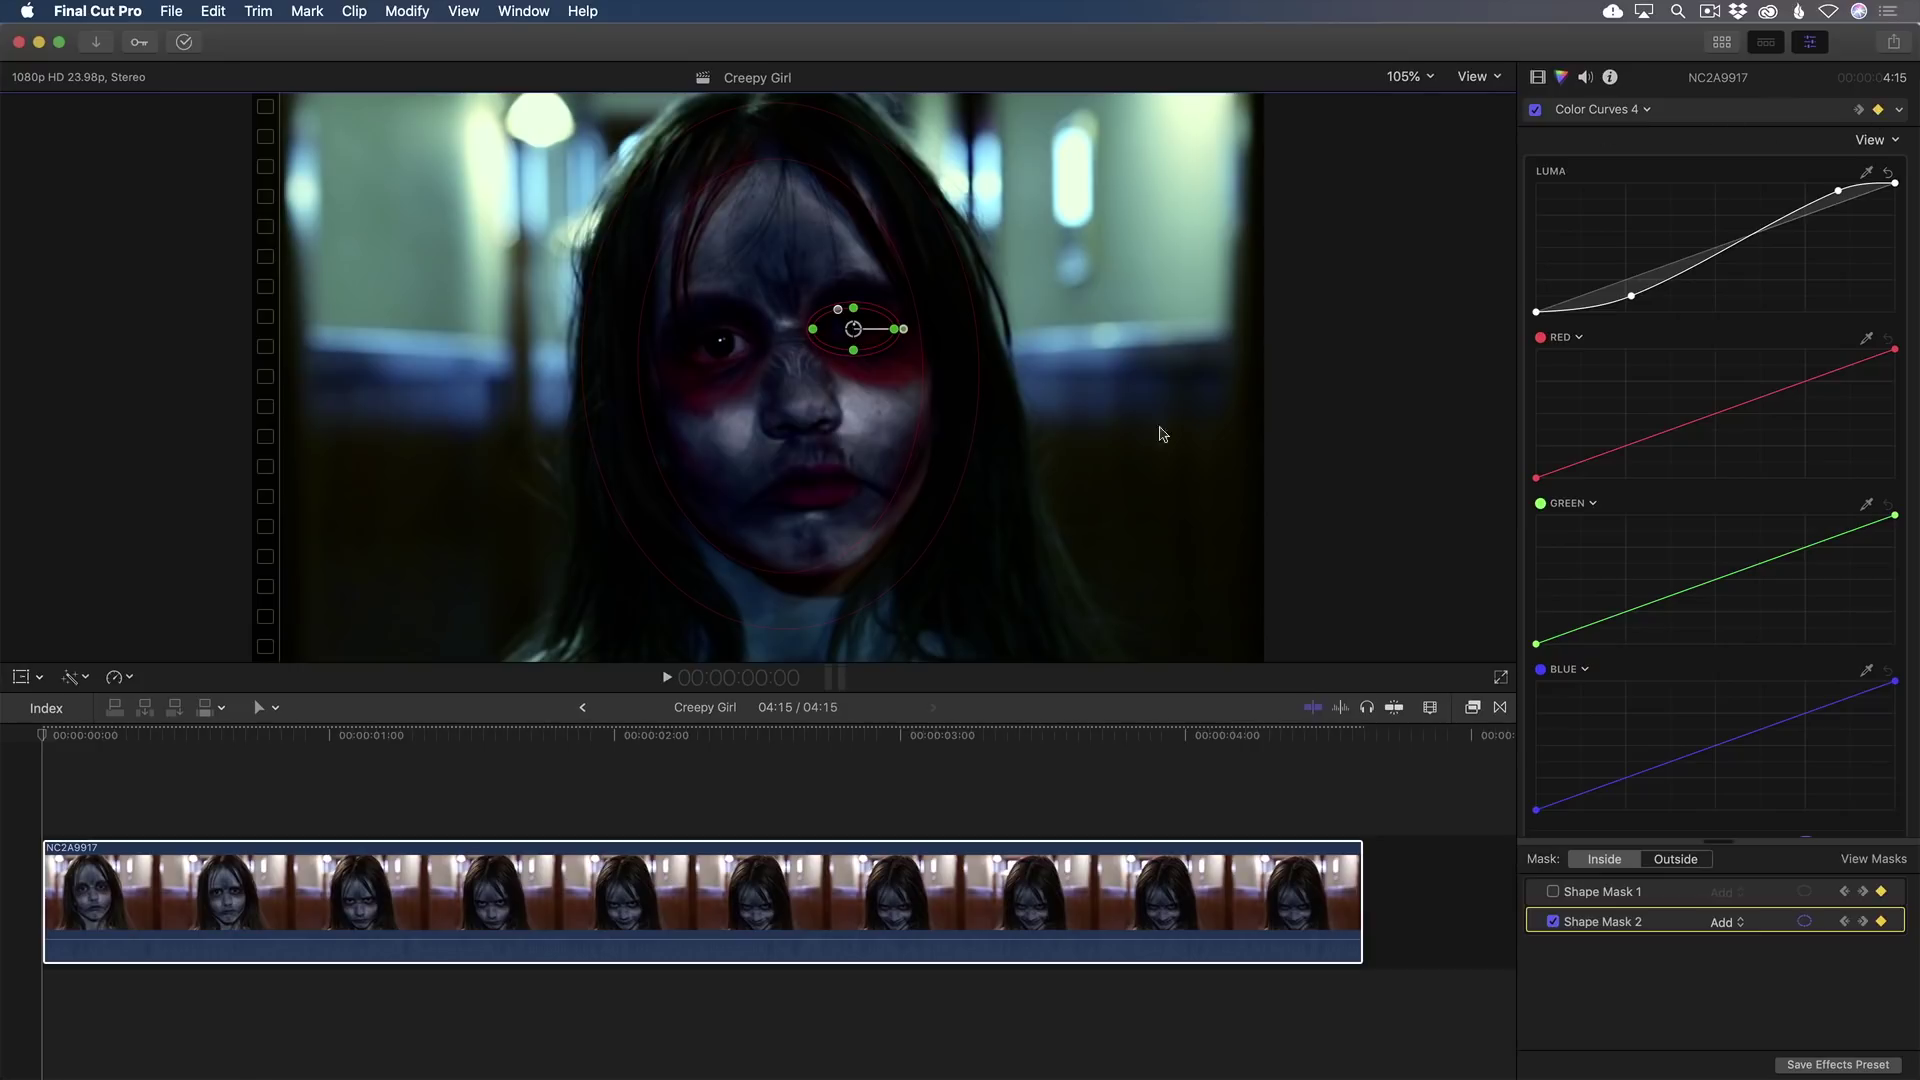
left_click_drag(45, 738, 228, 740)
left_click(411, 736)
left_click_drag(857, 369, 847, 456)
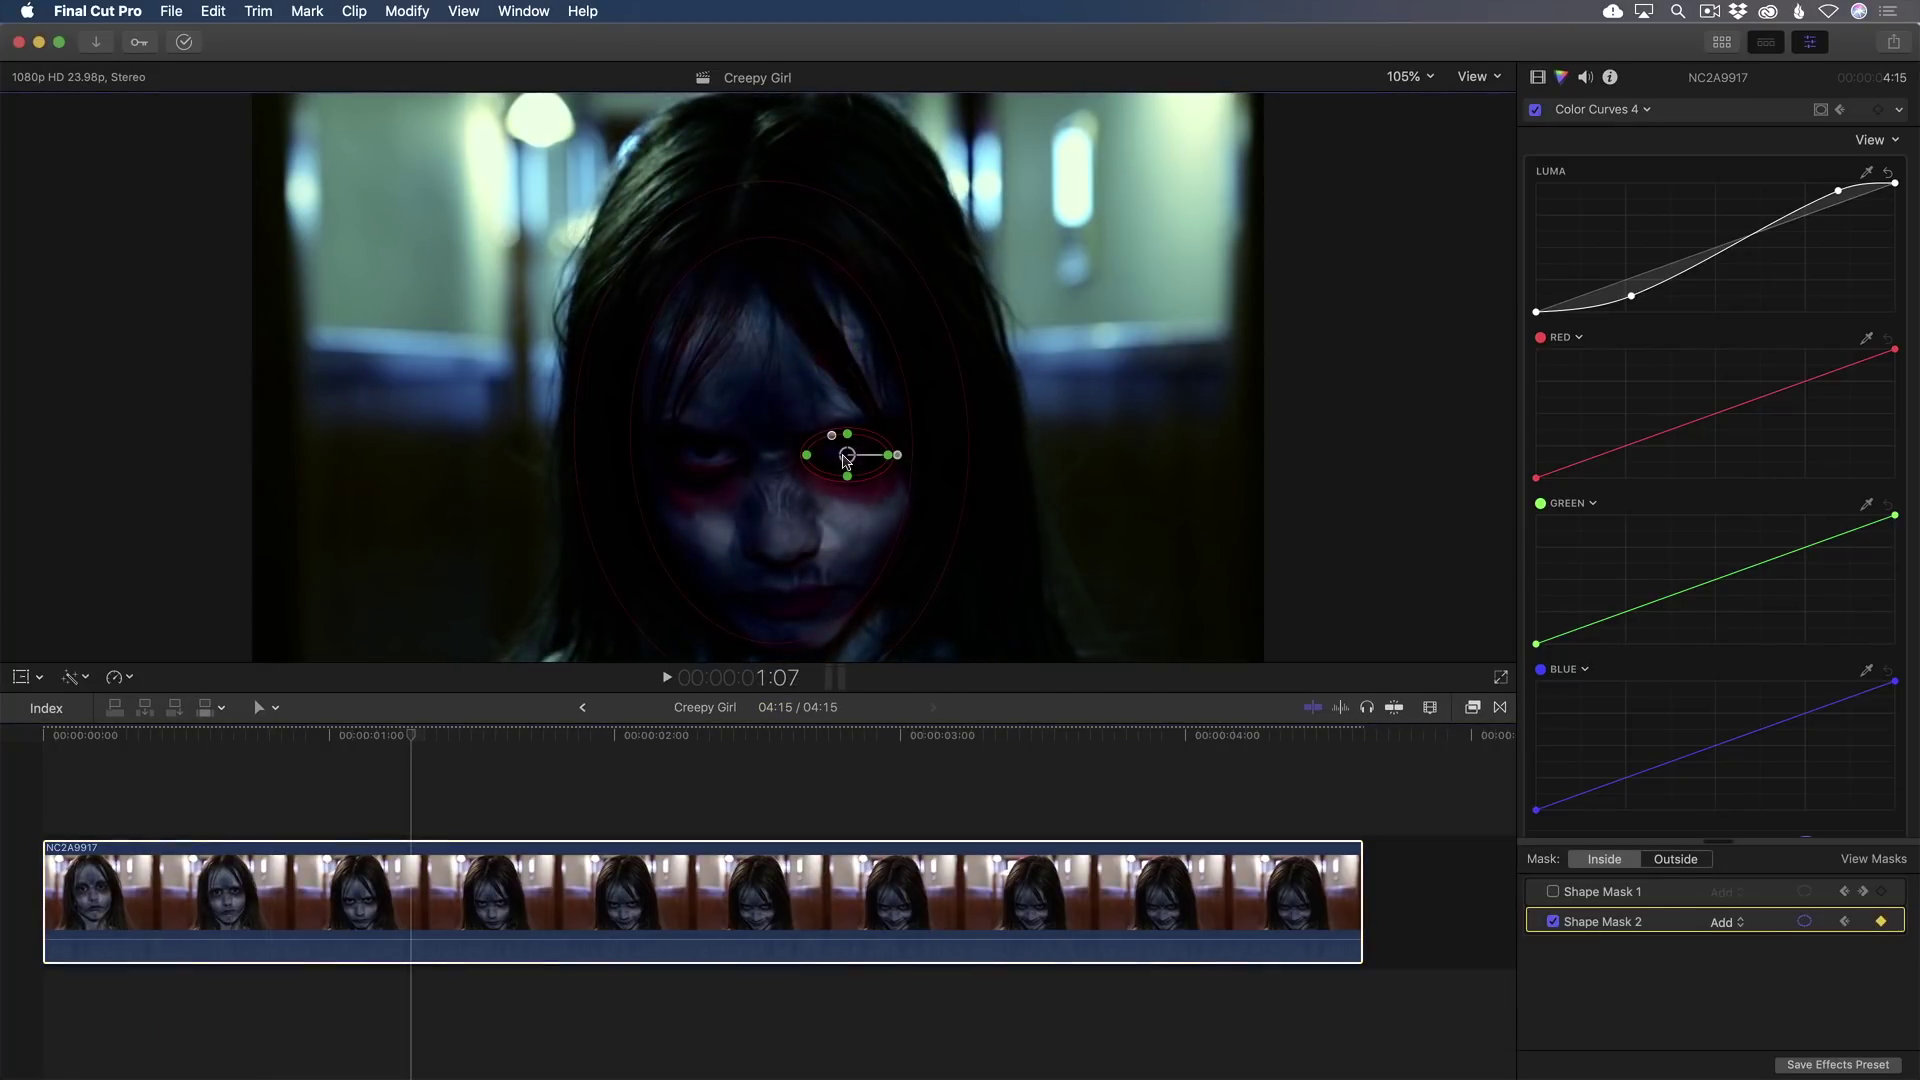
- Add Shape Mask 3 to Color Curves 4, shape it over the other eye, tighten its feather, and scrub frames 8-22 to check
left_click(1819, 109)
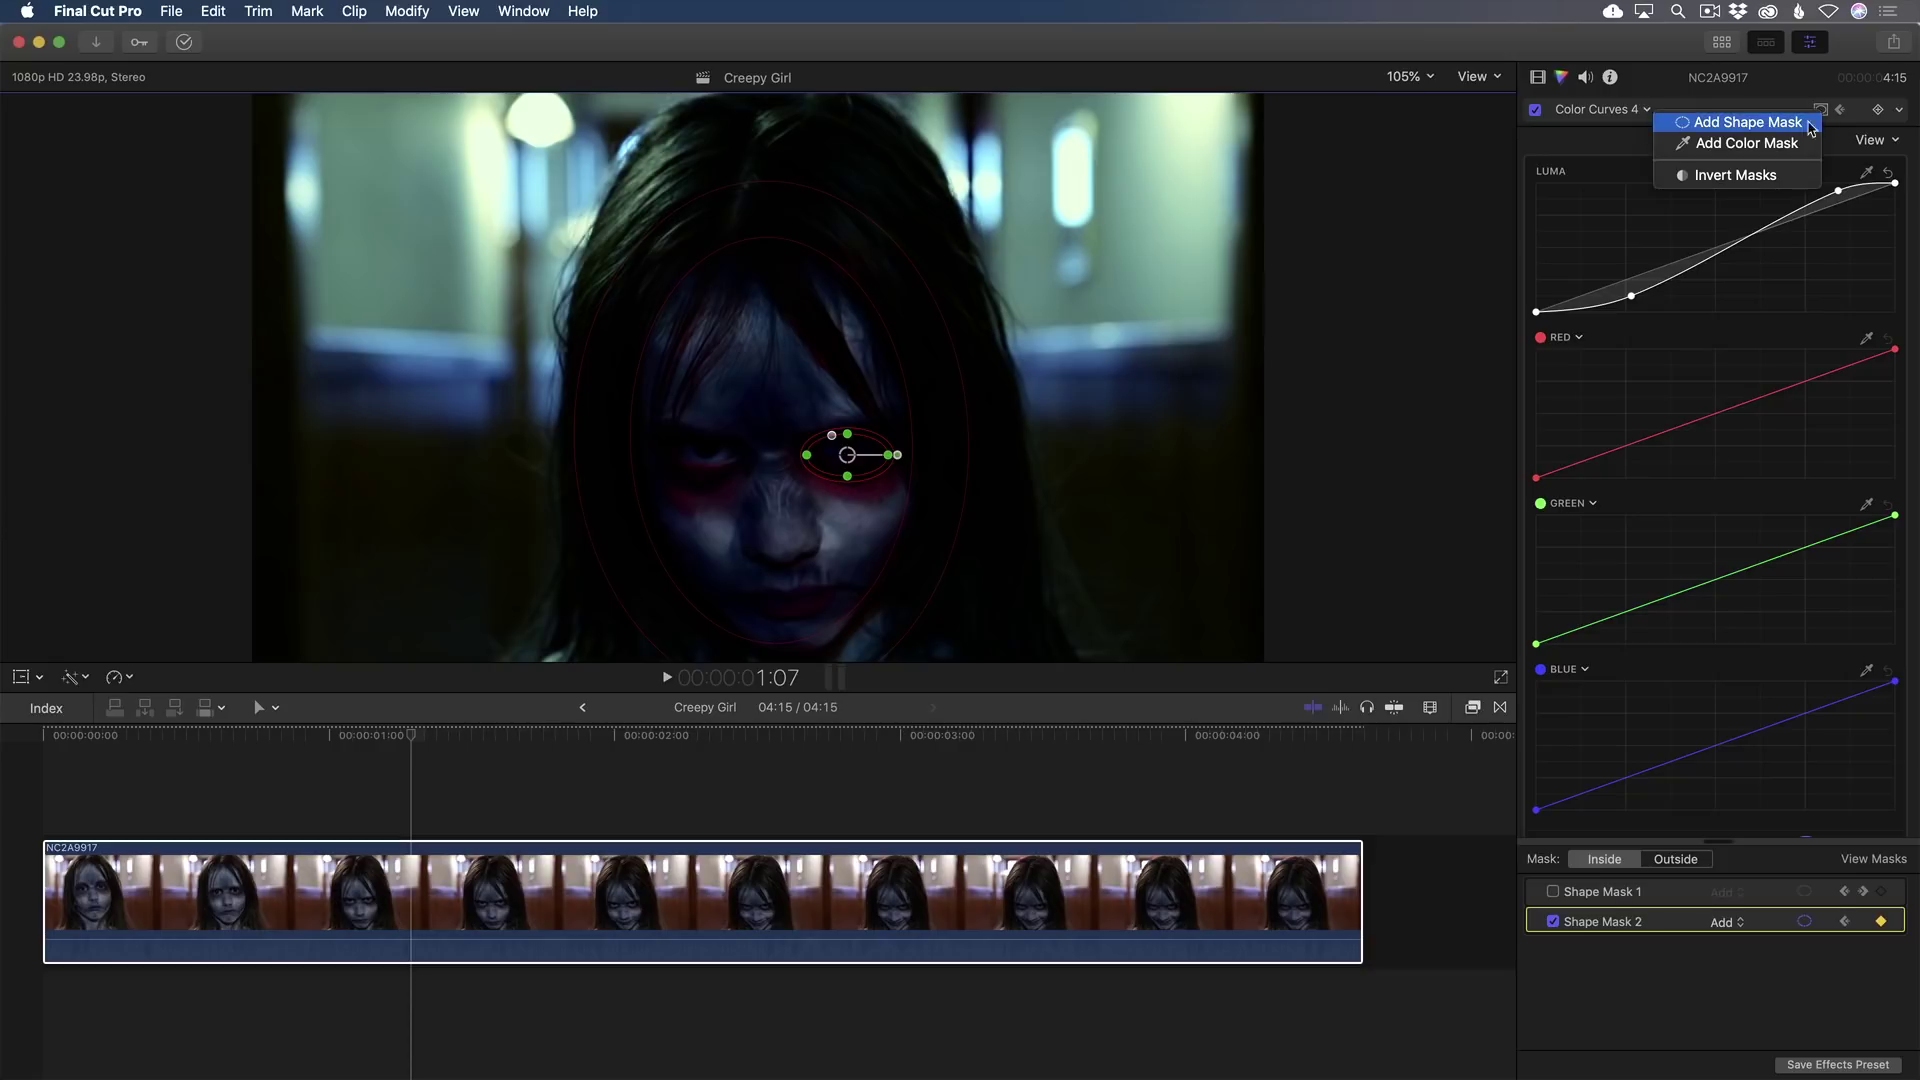
left_click(1795, 128)
left_click_drag(754, 377, 711, 442)
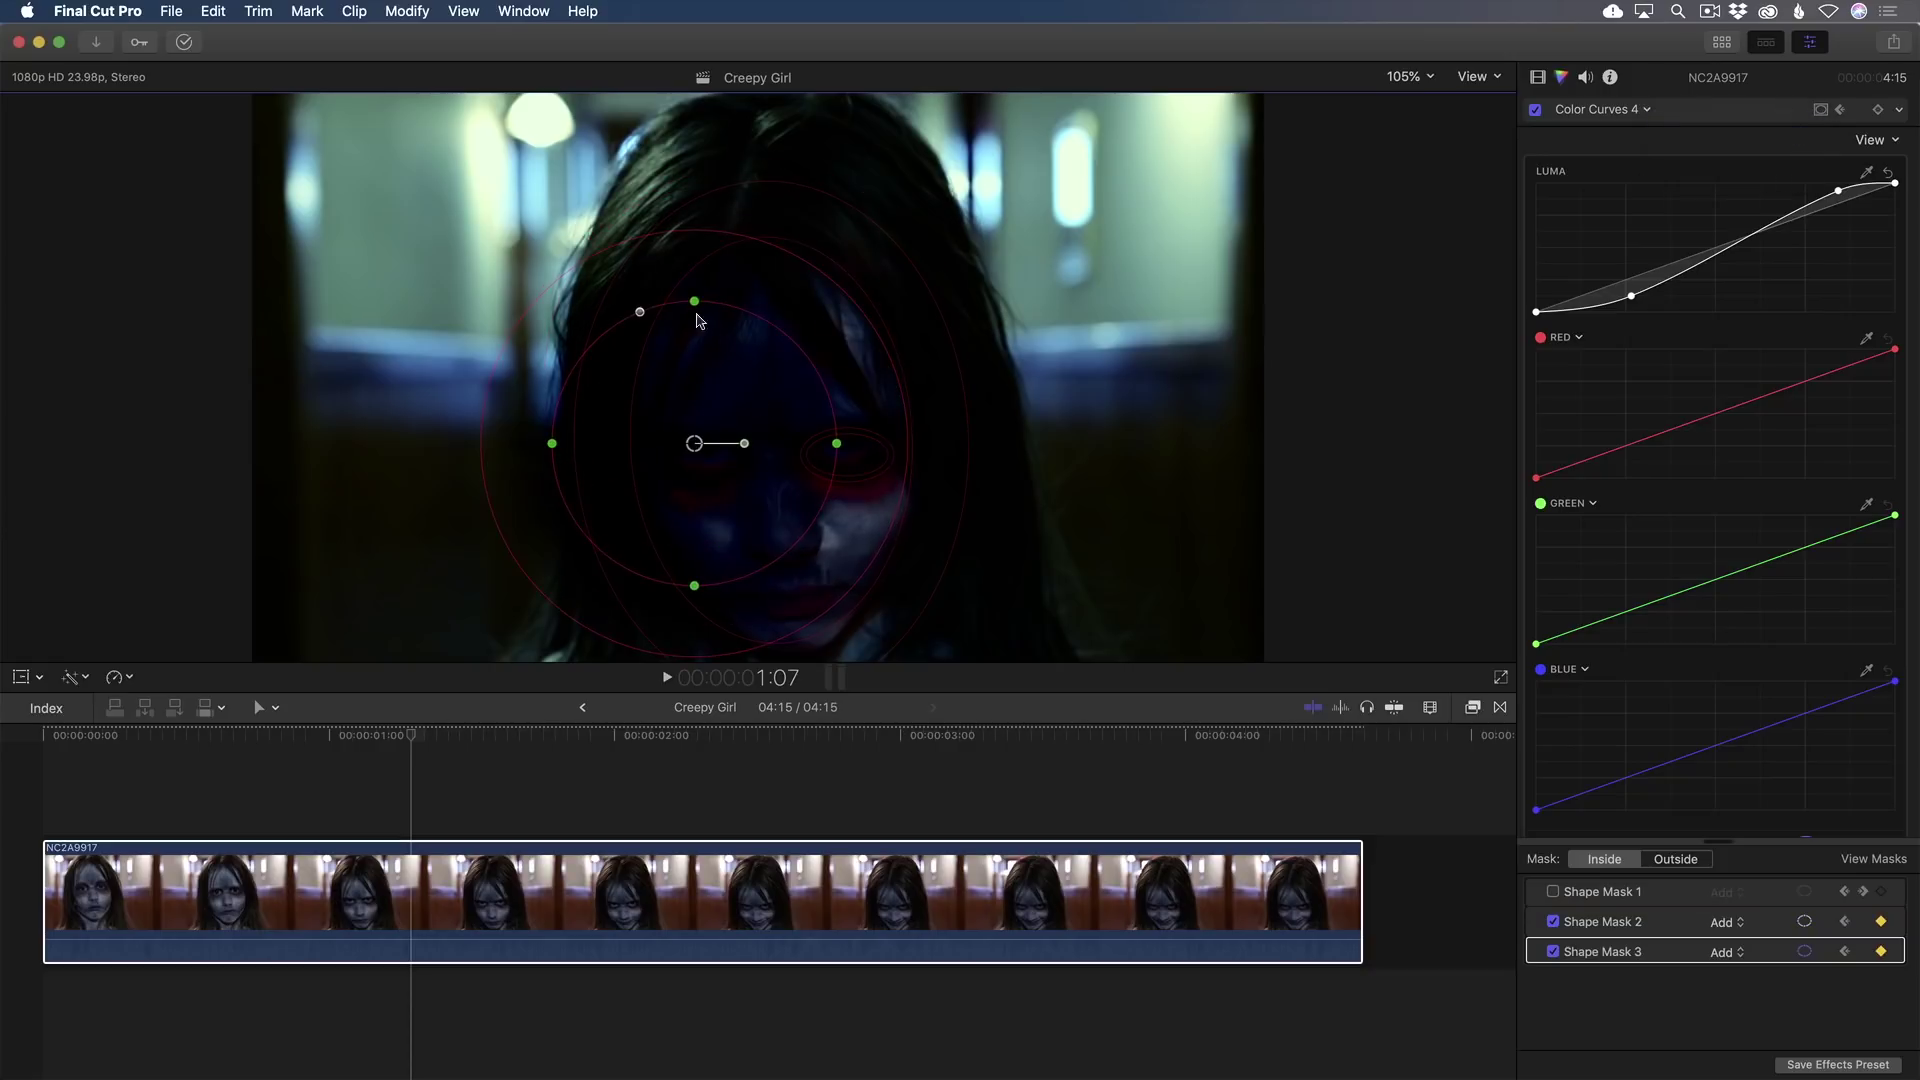
left_click_drag(870, 442, 668, 457)
left_click_drag(433, 737, 202, 740)
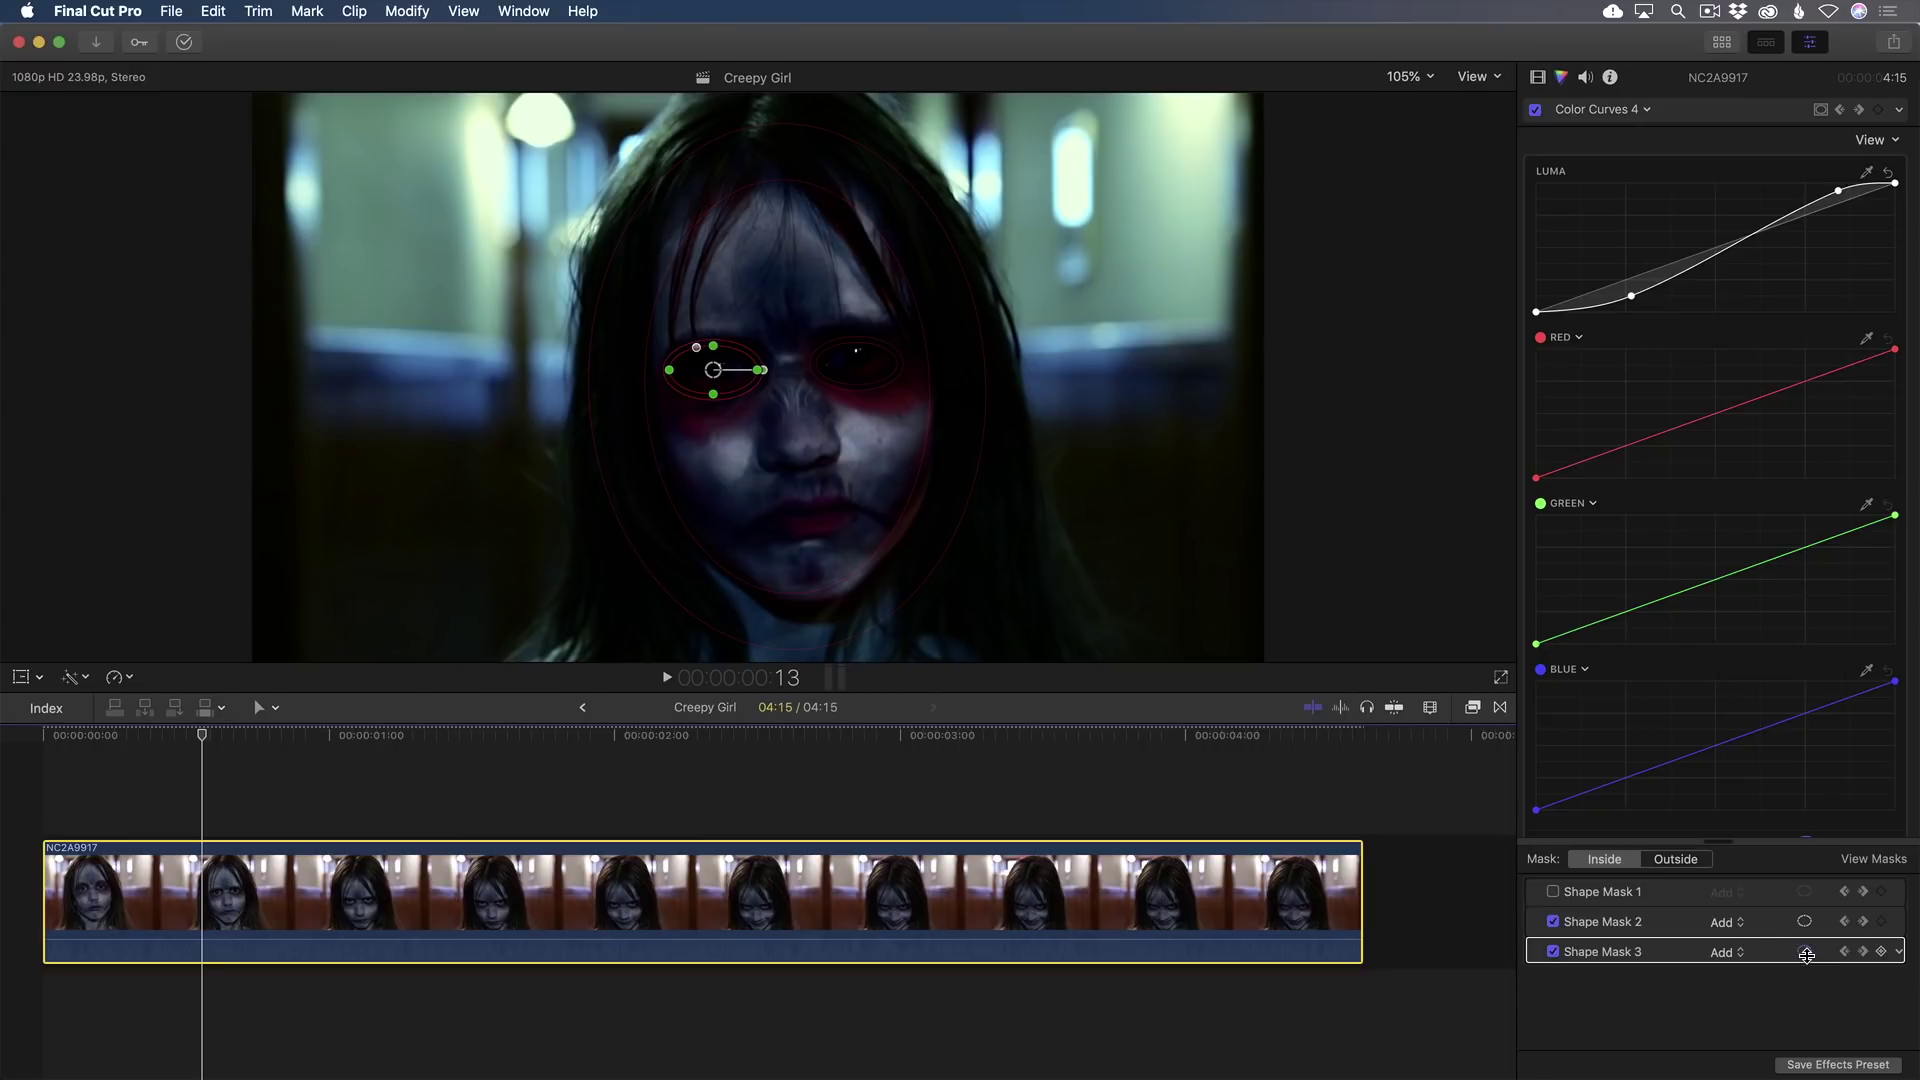
left_click(149, 735)
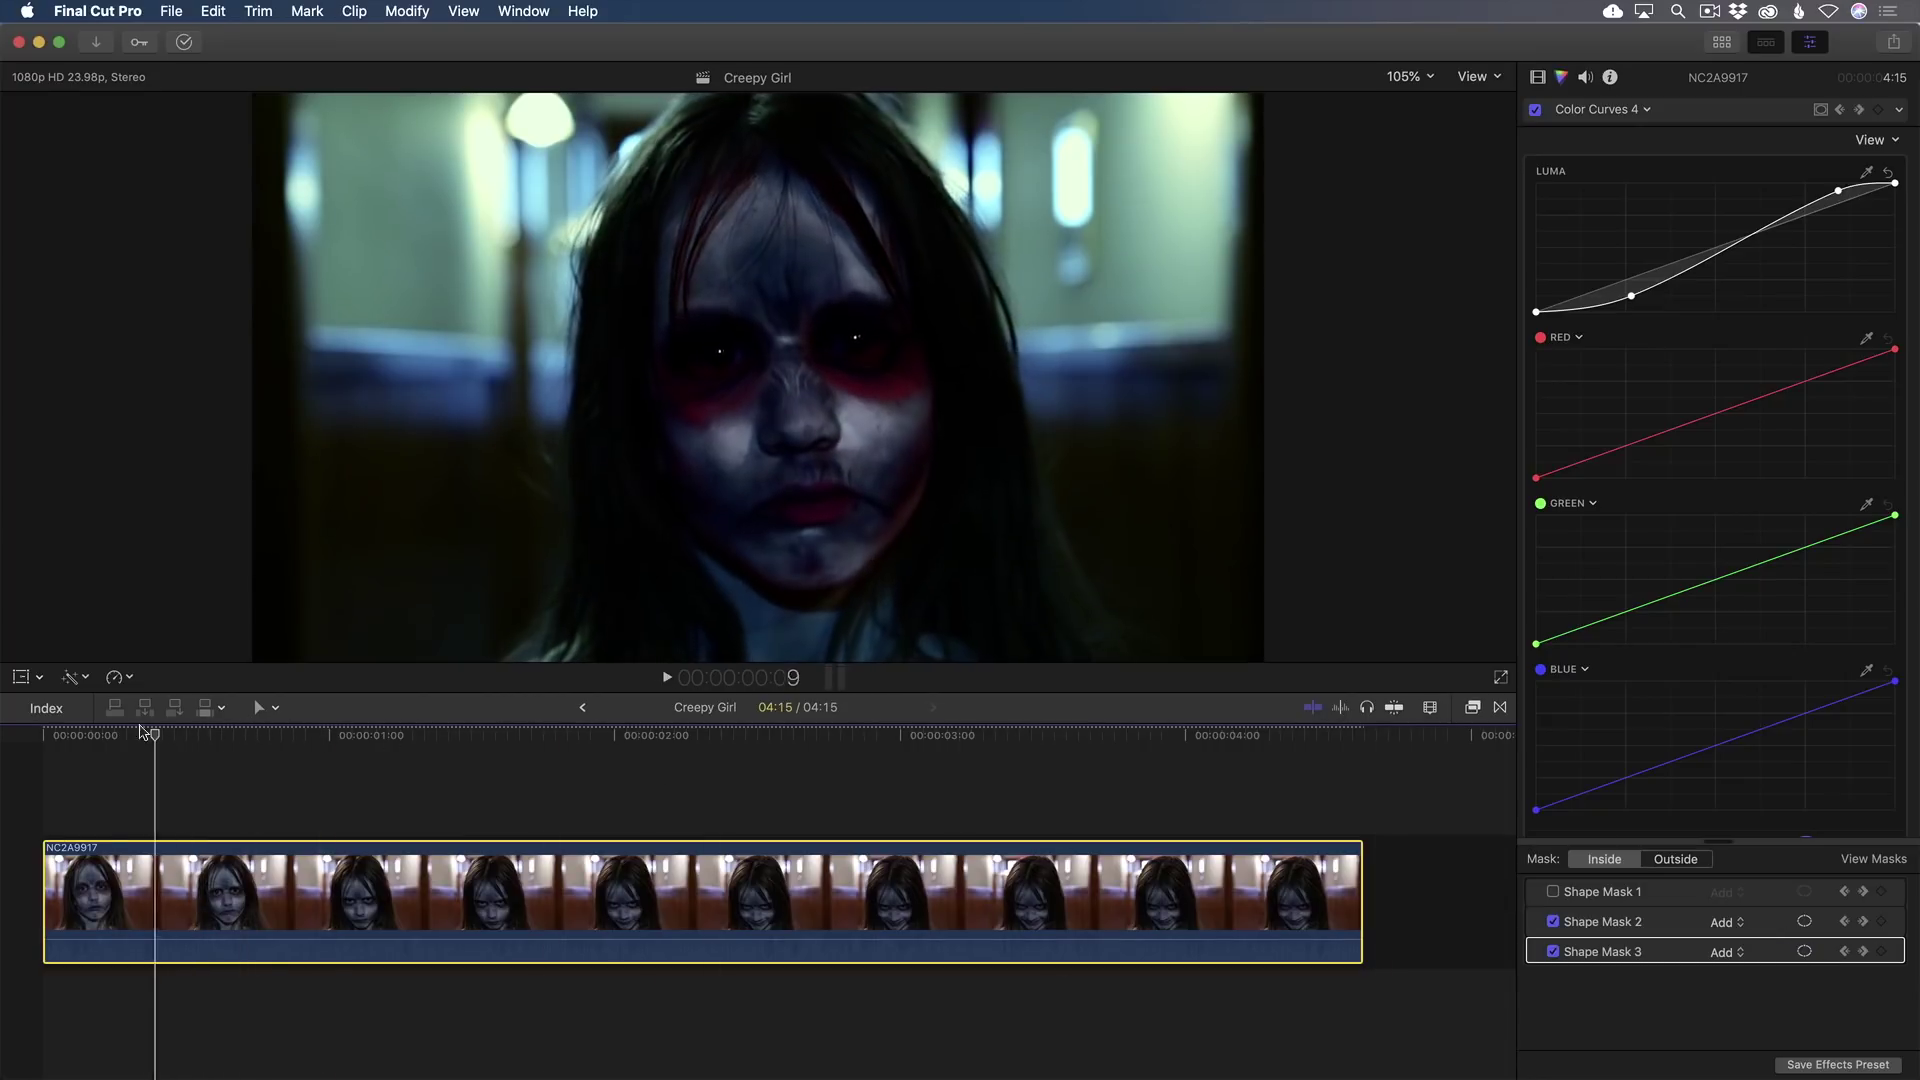
left_click_drag(111, 730, 277, 735)
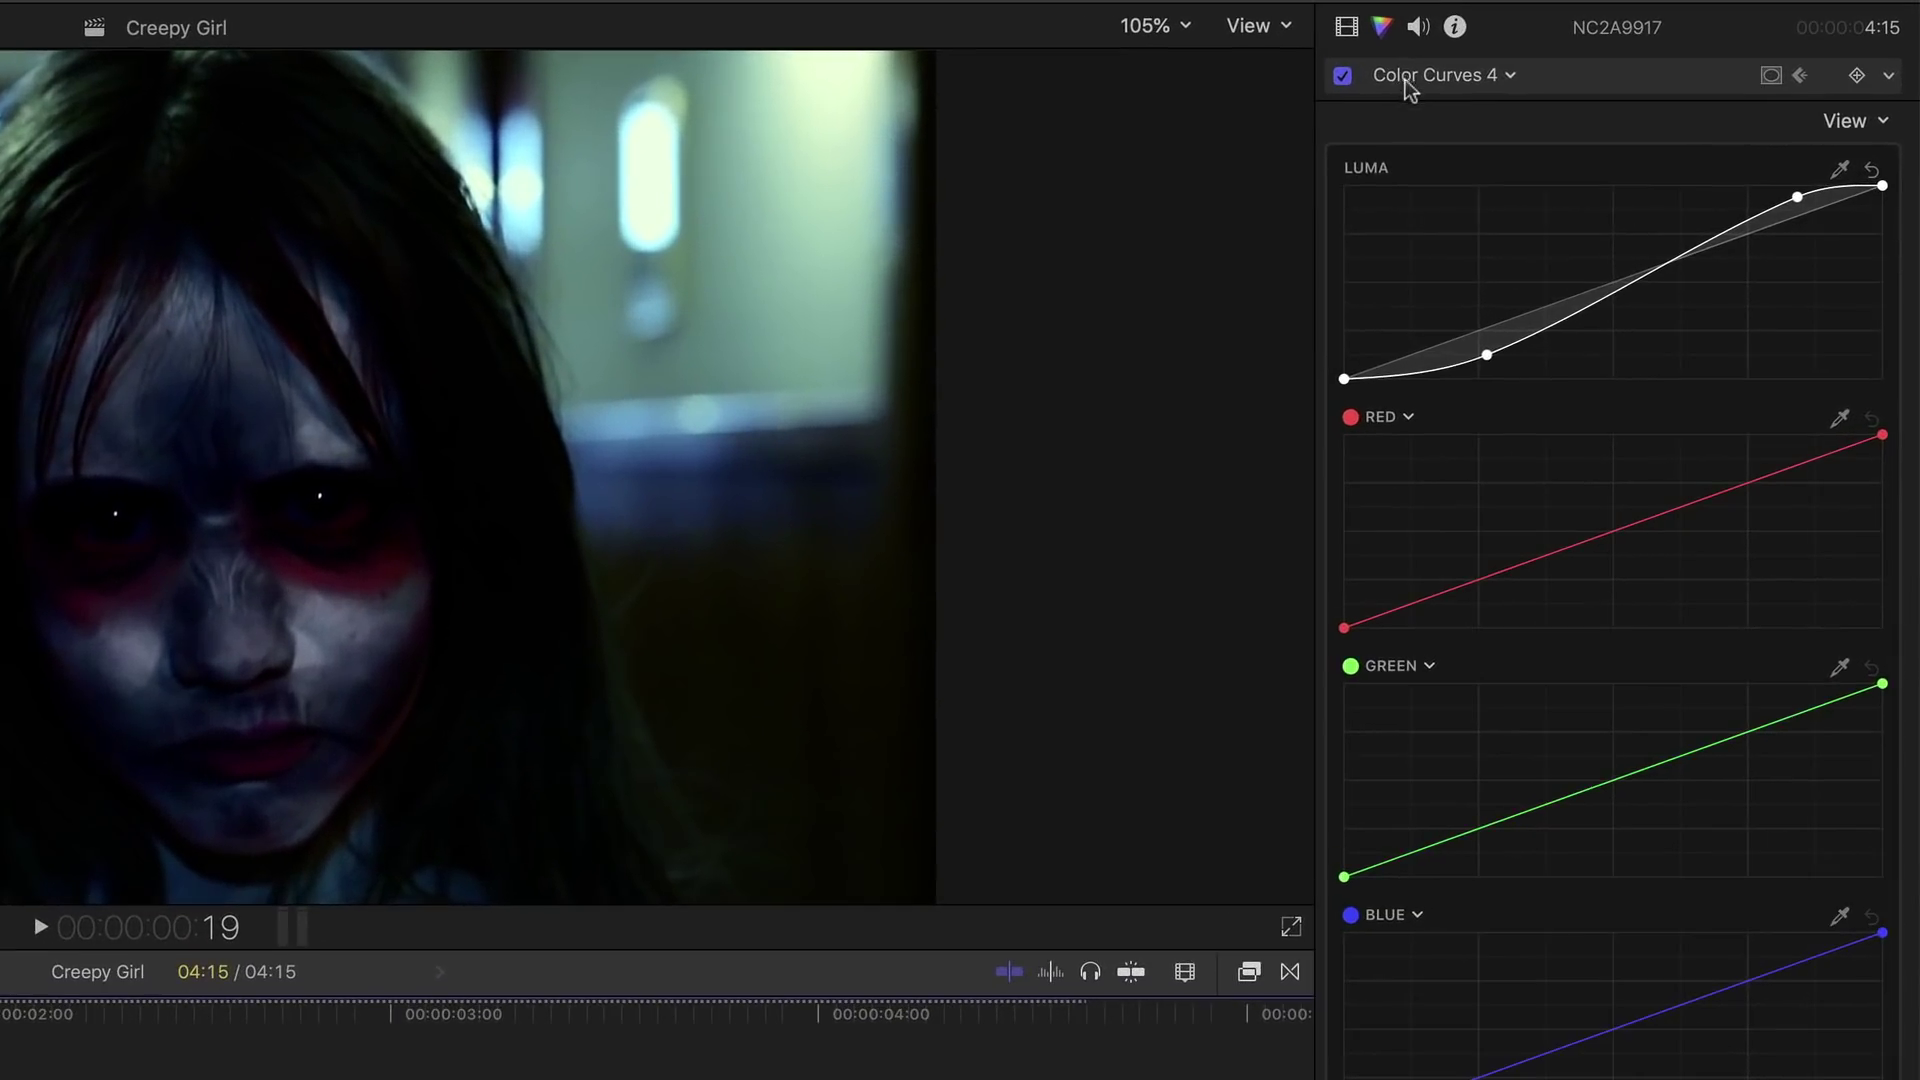
- Add Hue/Saturation Curves, sample the red makeup on the HUE vs HUE curve, and shift its hue
left_click(1406, 76)
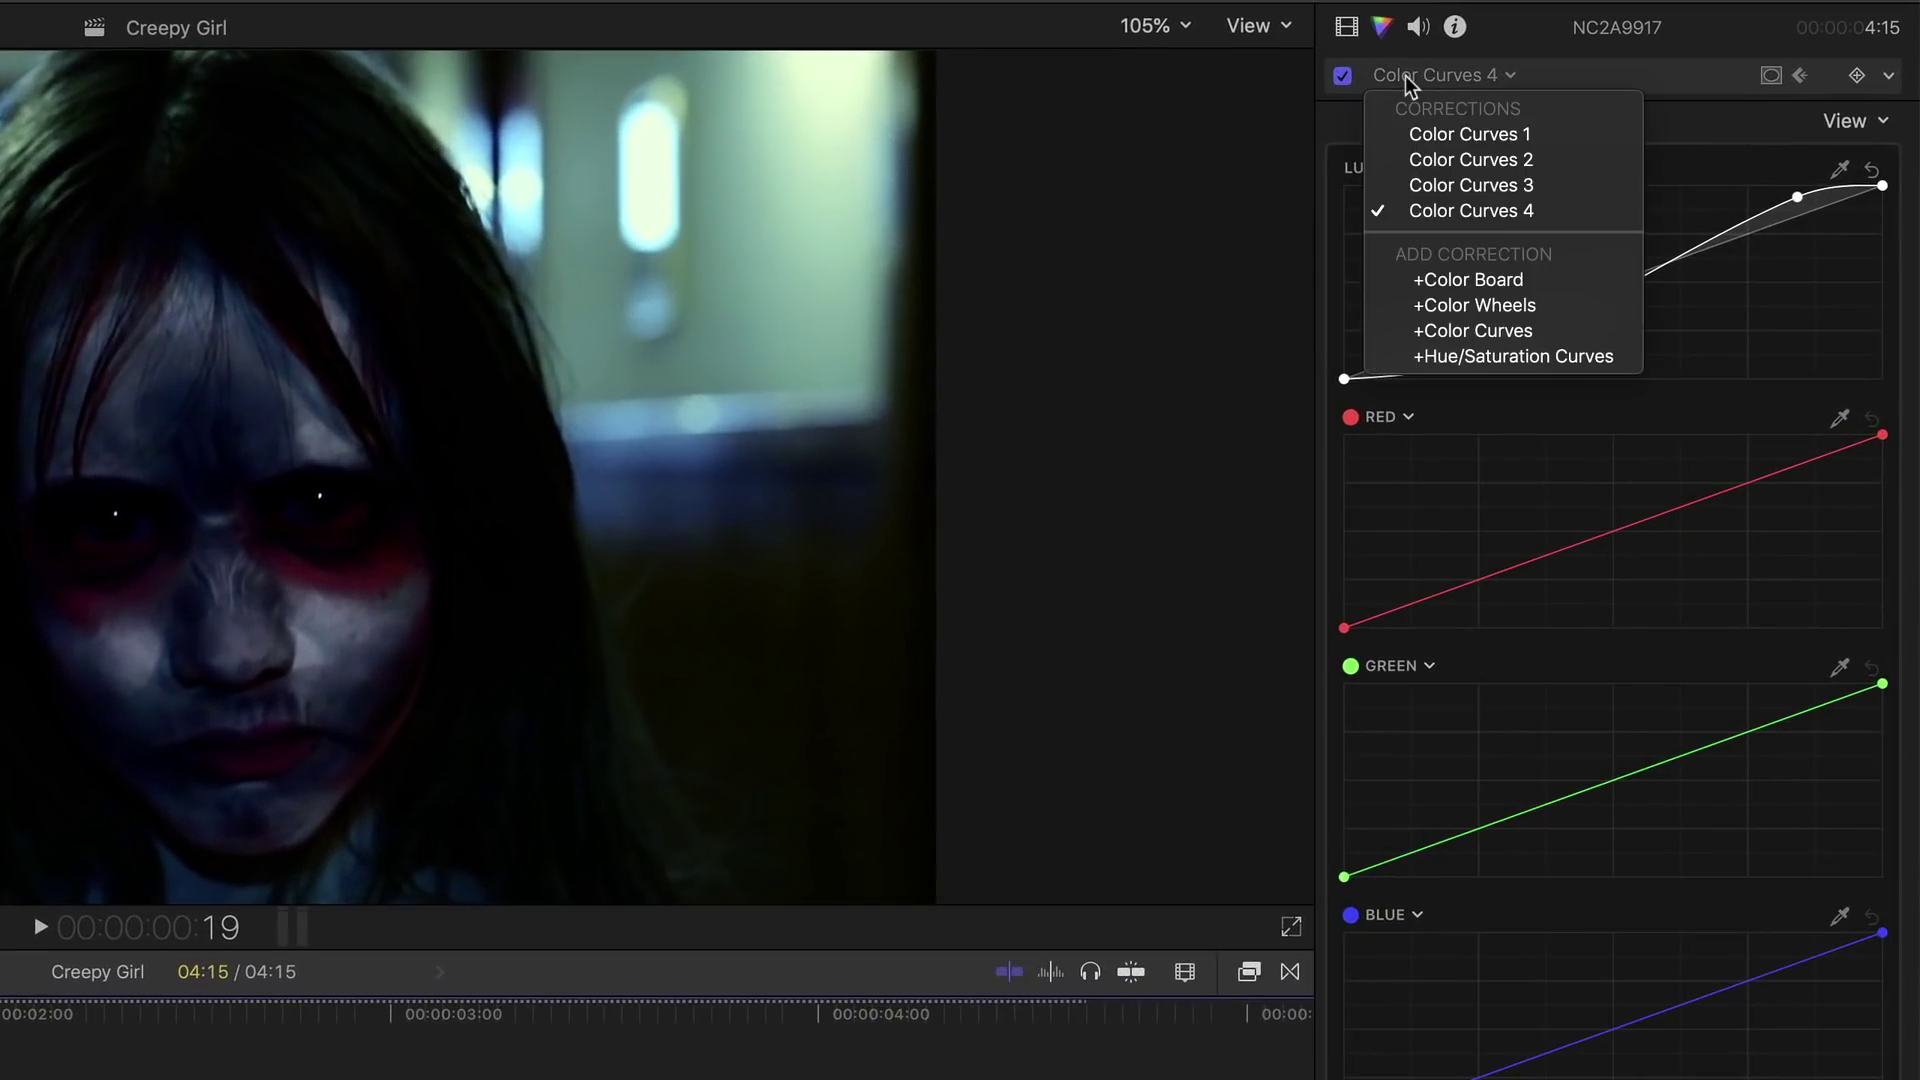
left_click(1451, 360)
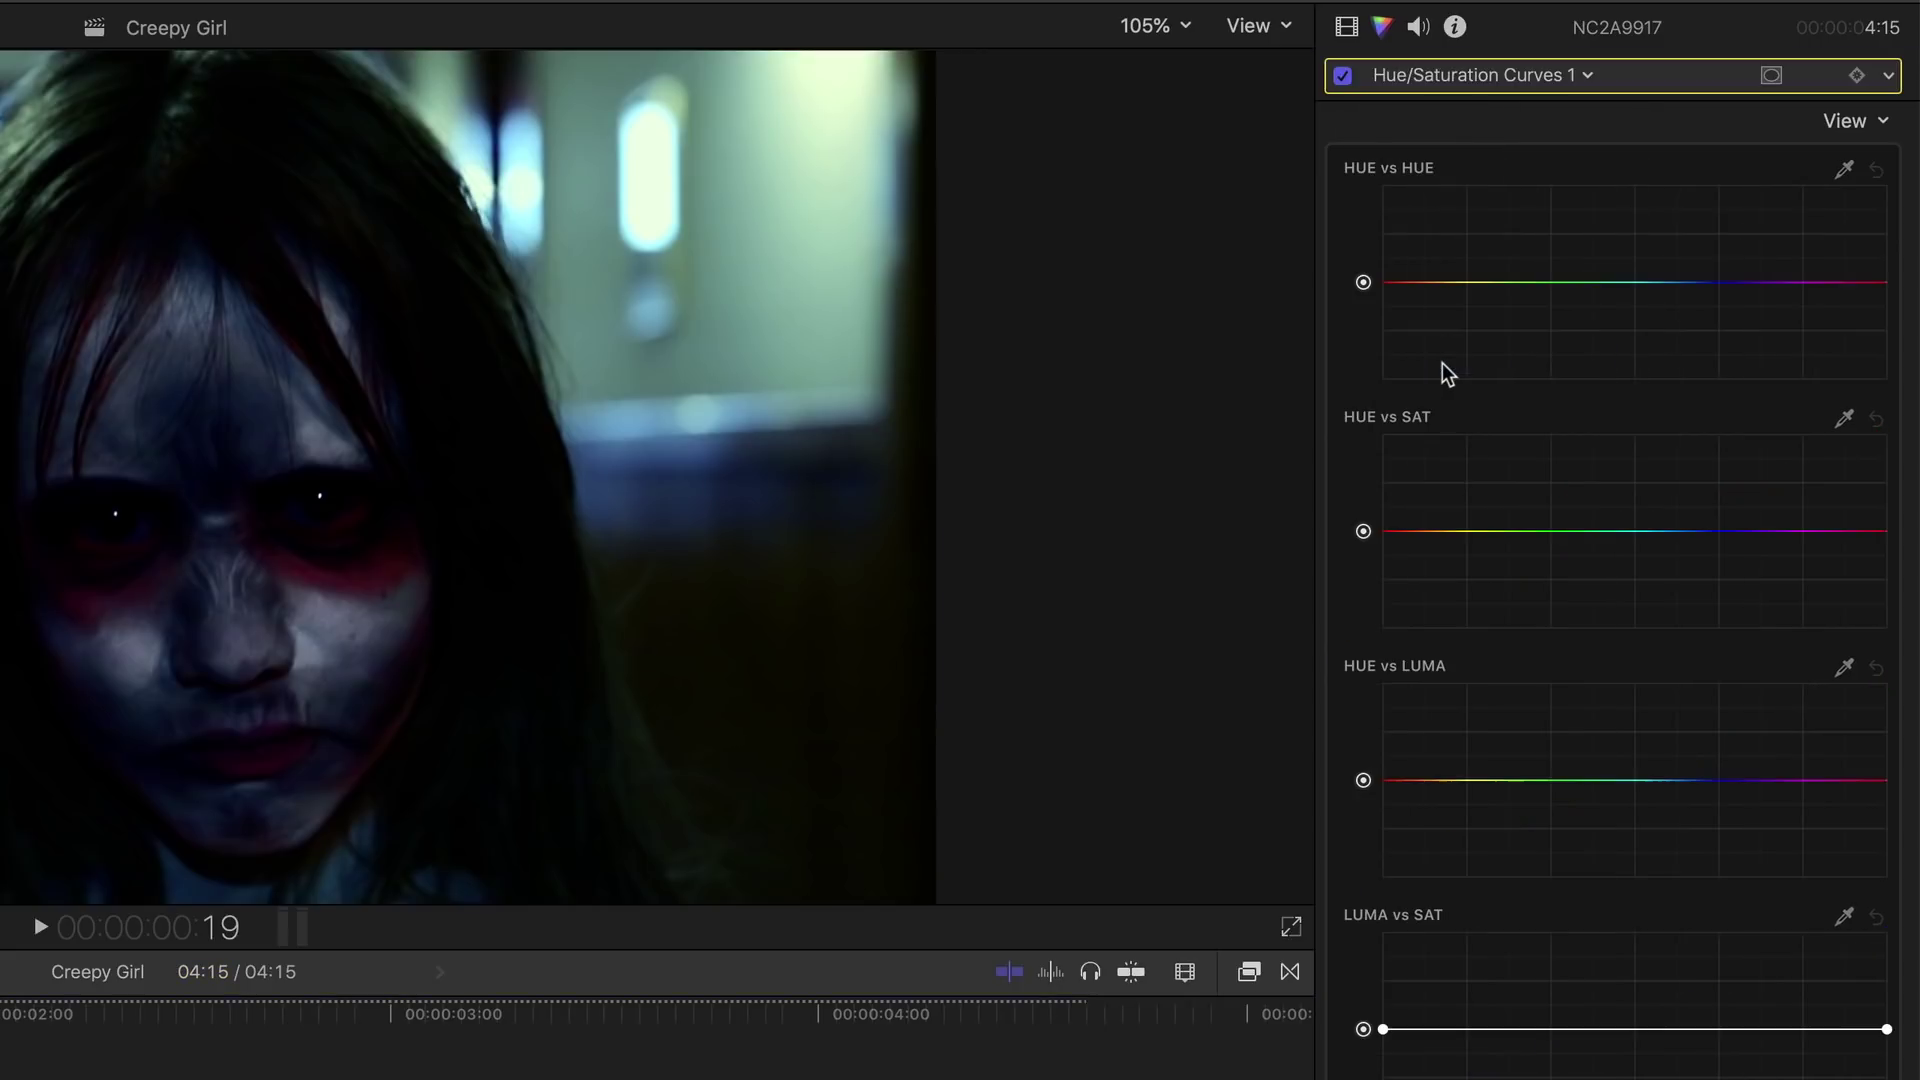
left_click(1844, 168)
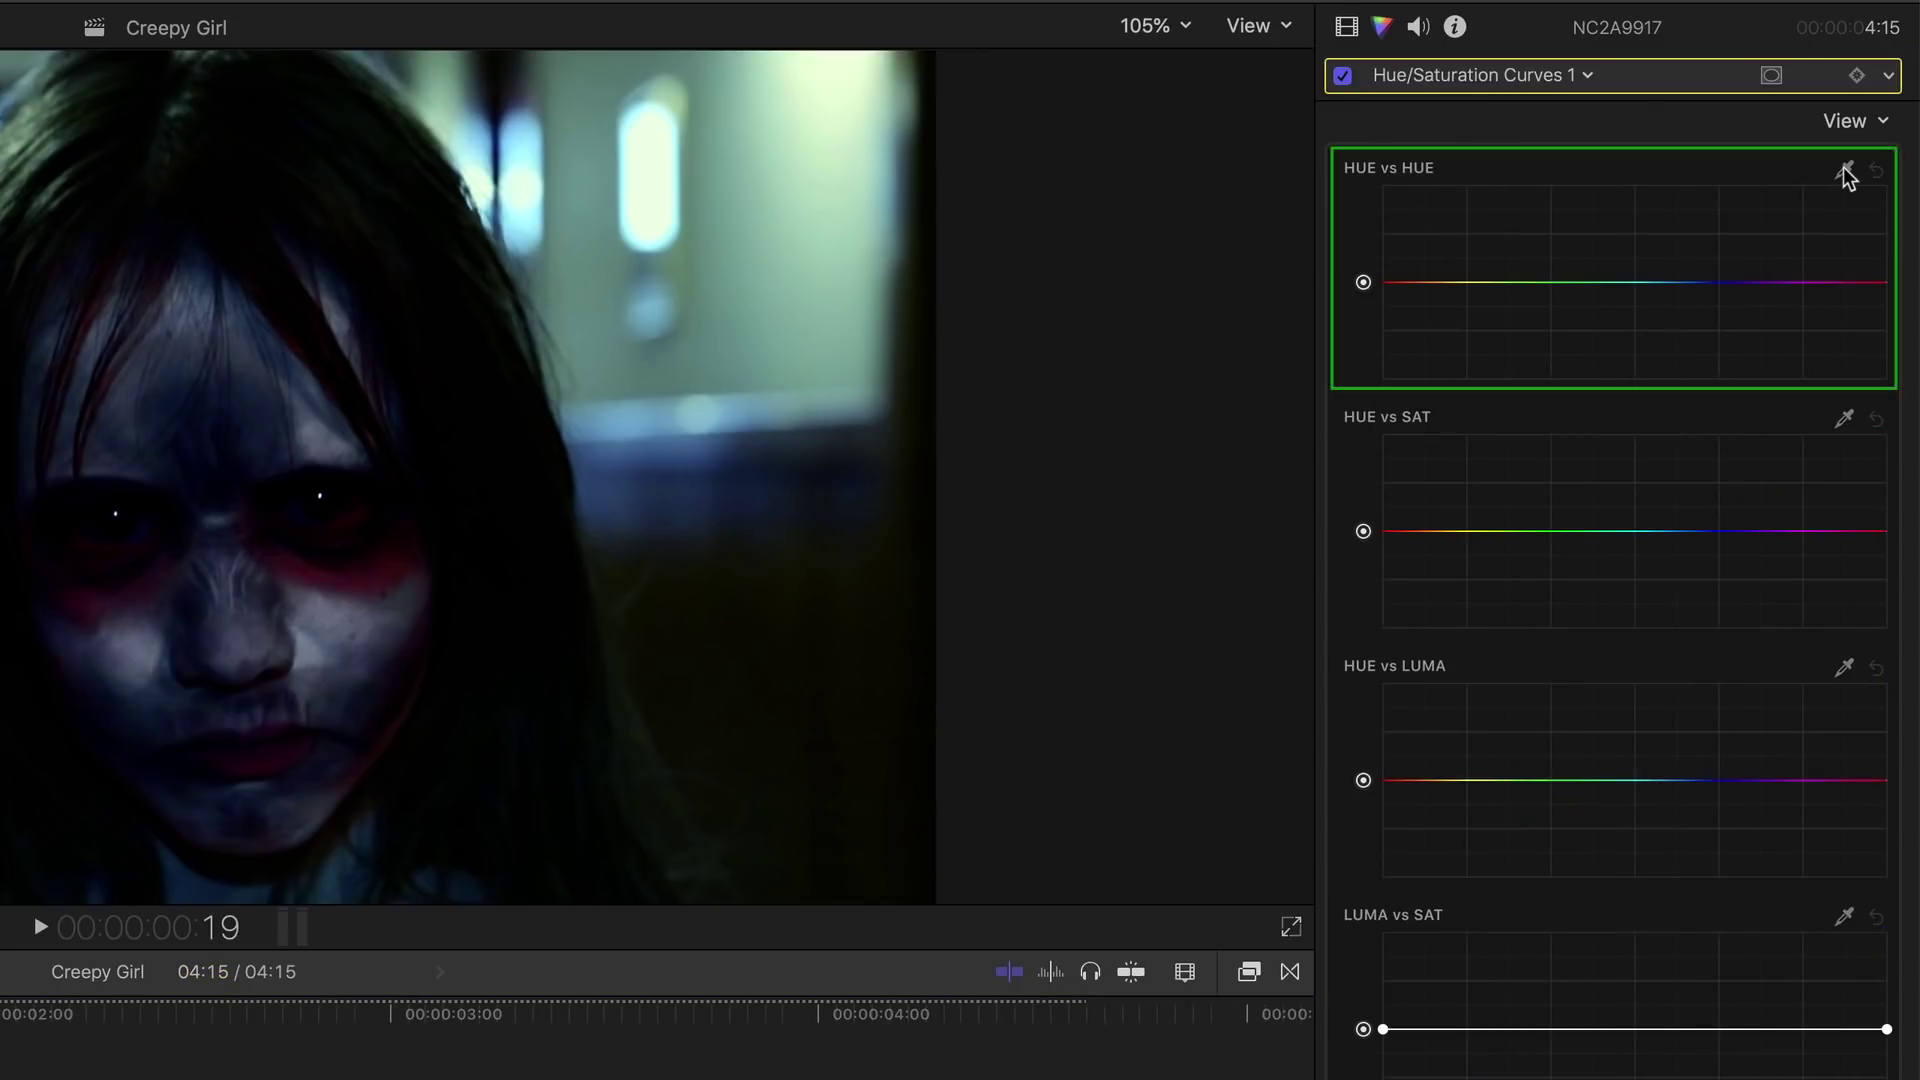
left_click(297, 562)
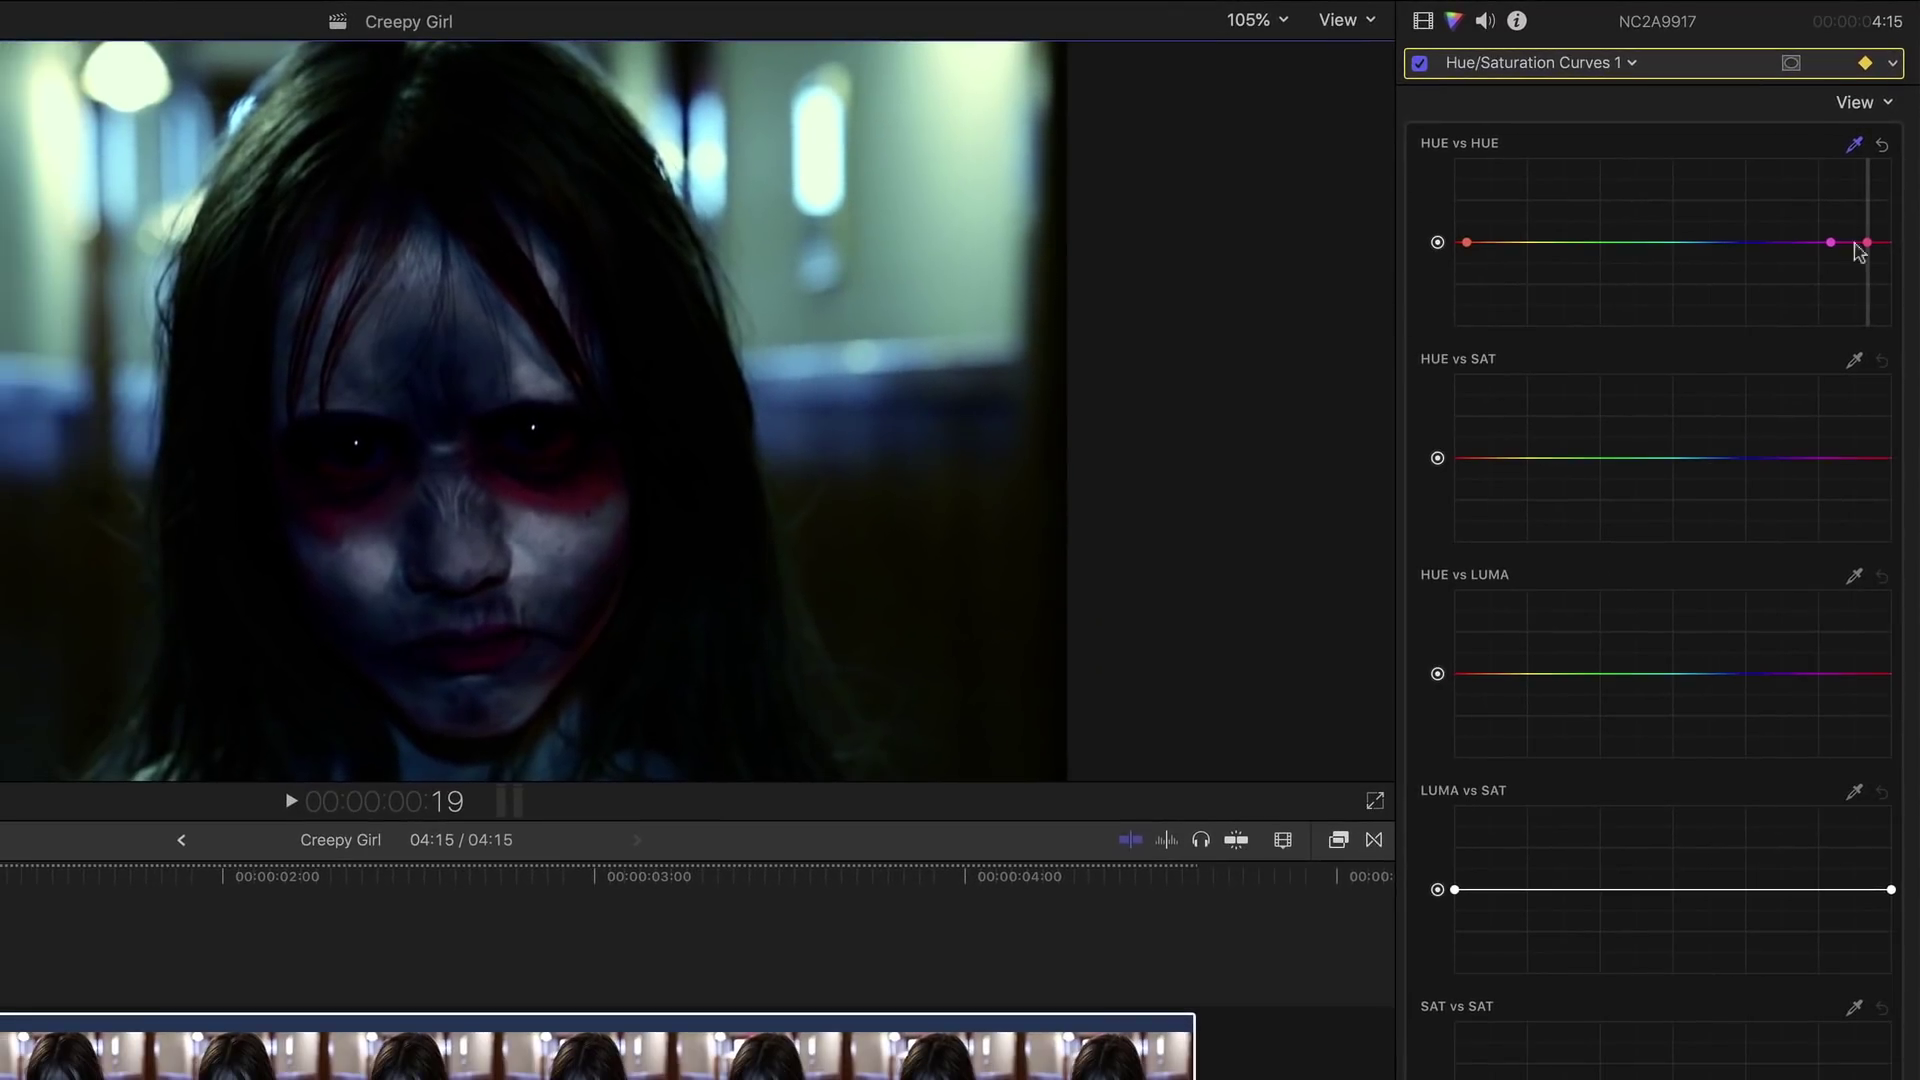
left_click_drag(1868, 243, 1864, 273)
- Sample the red makeup on the HUE vs SAT curve and pull it down to desaturate
left_click(1854, 360)
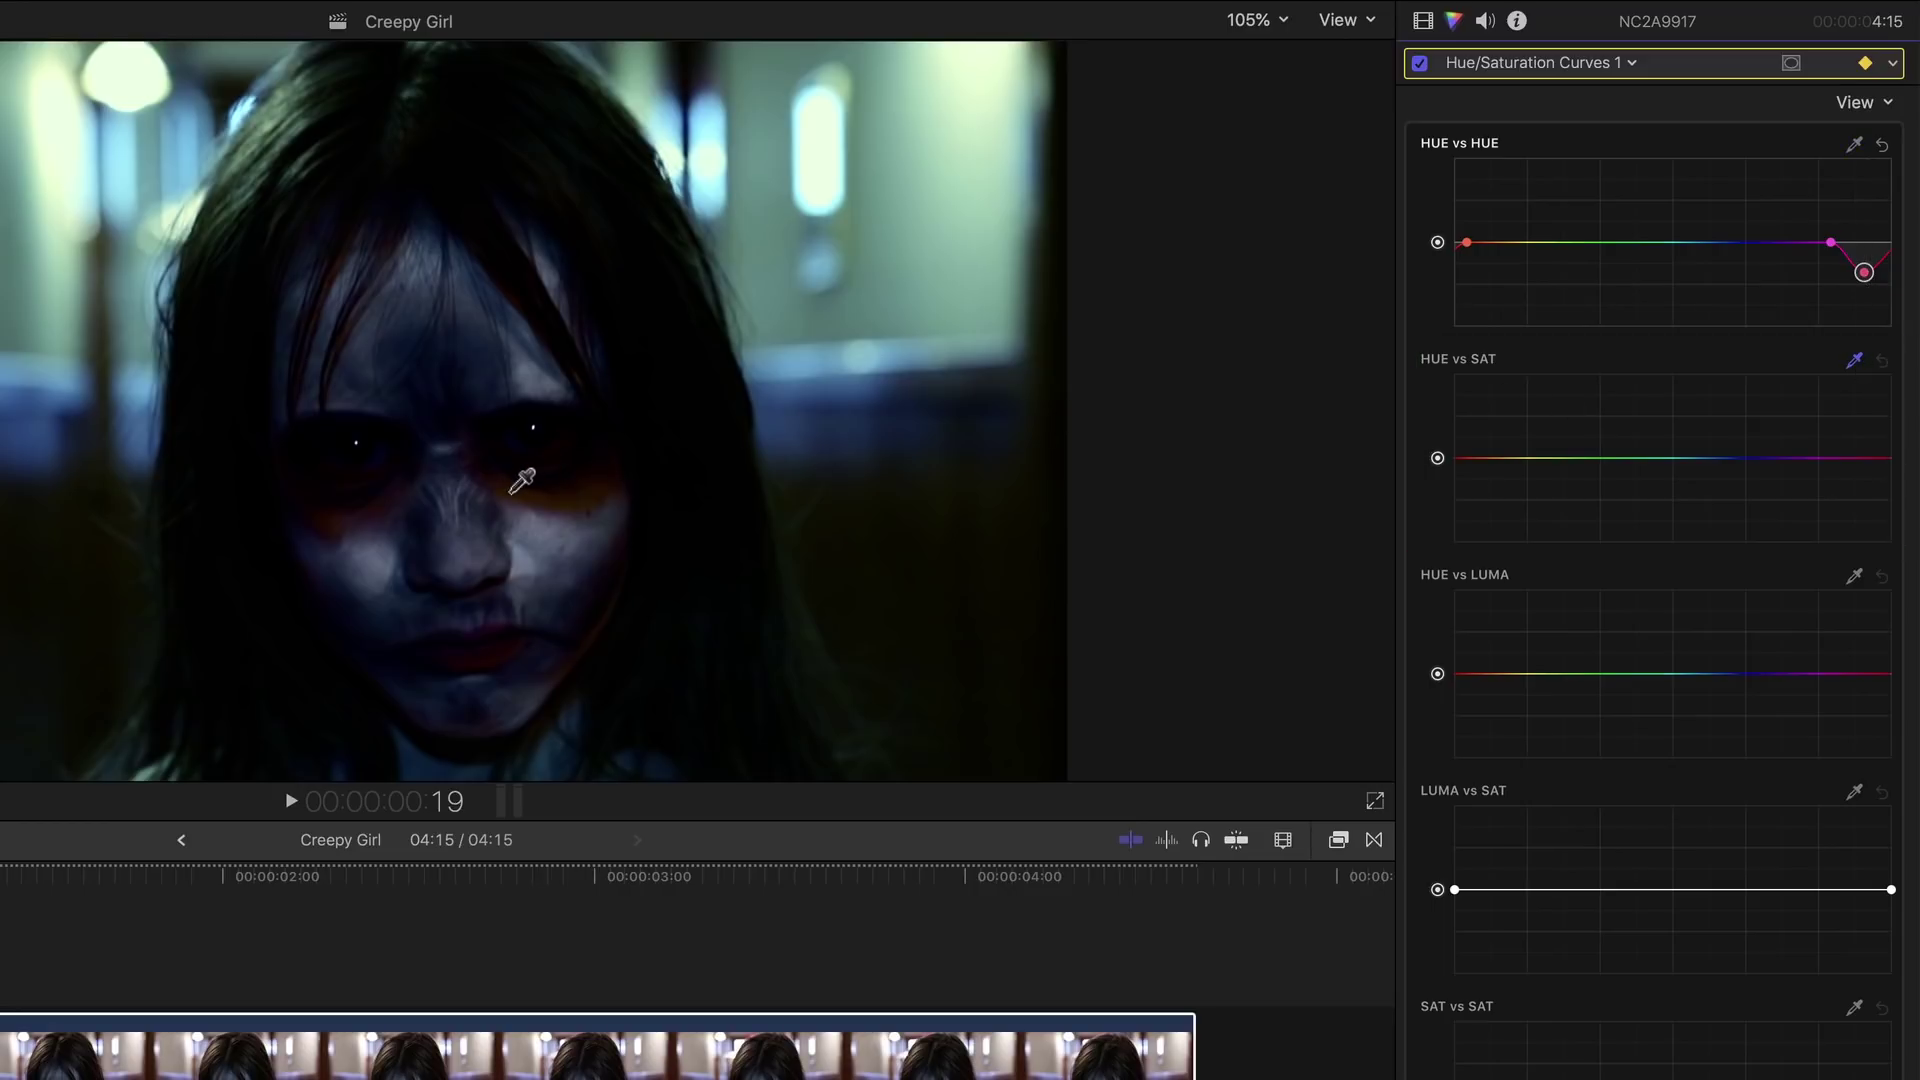
left_click(547, 472)
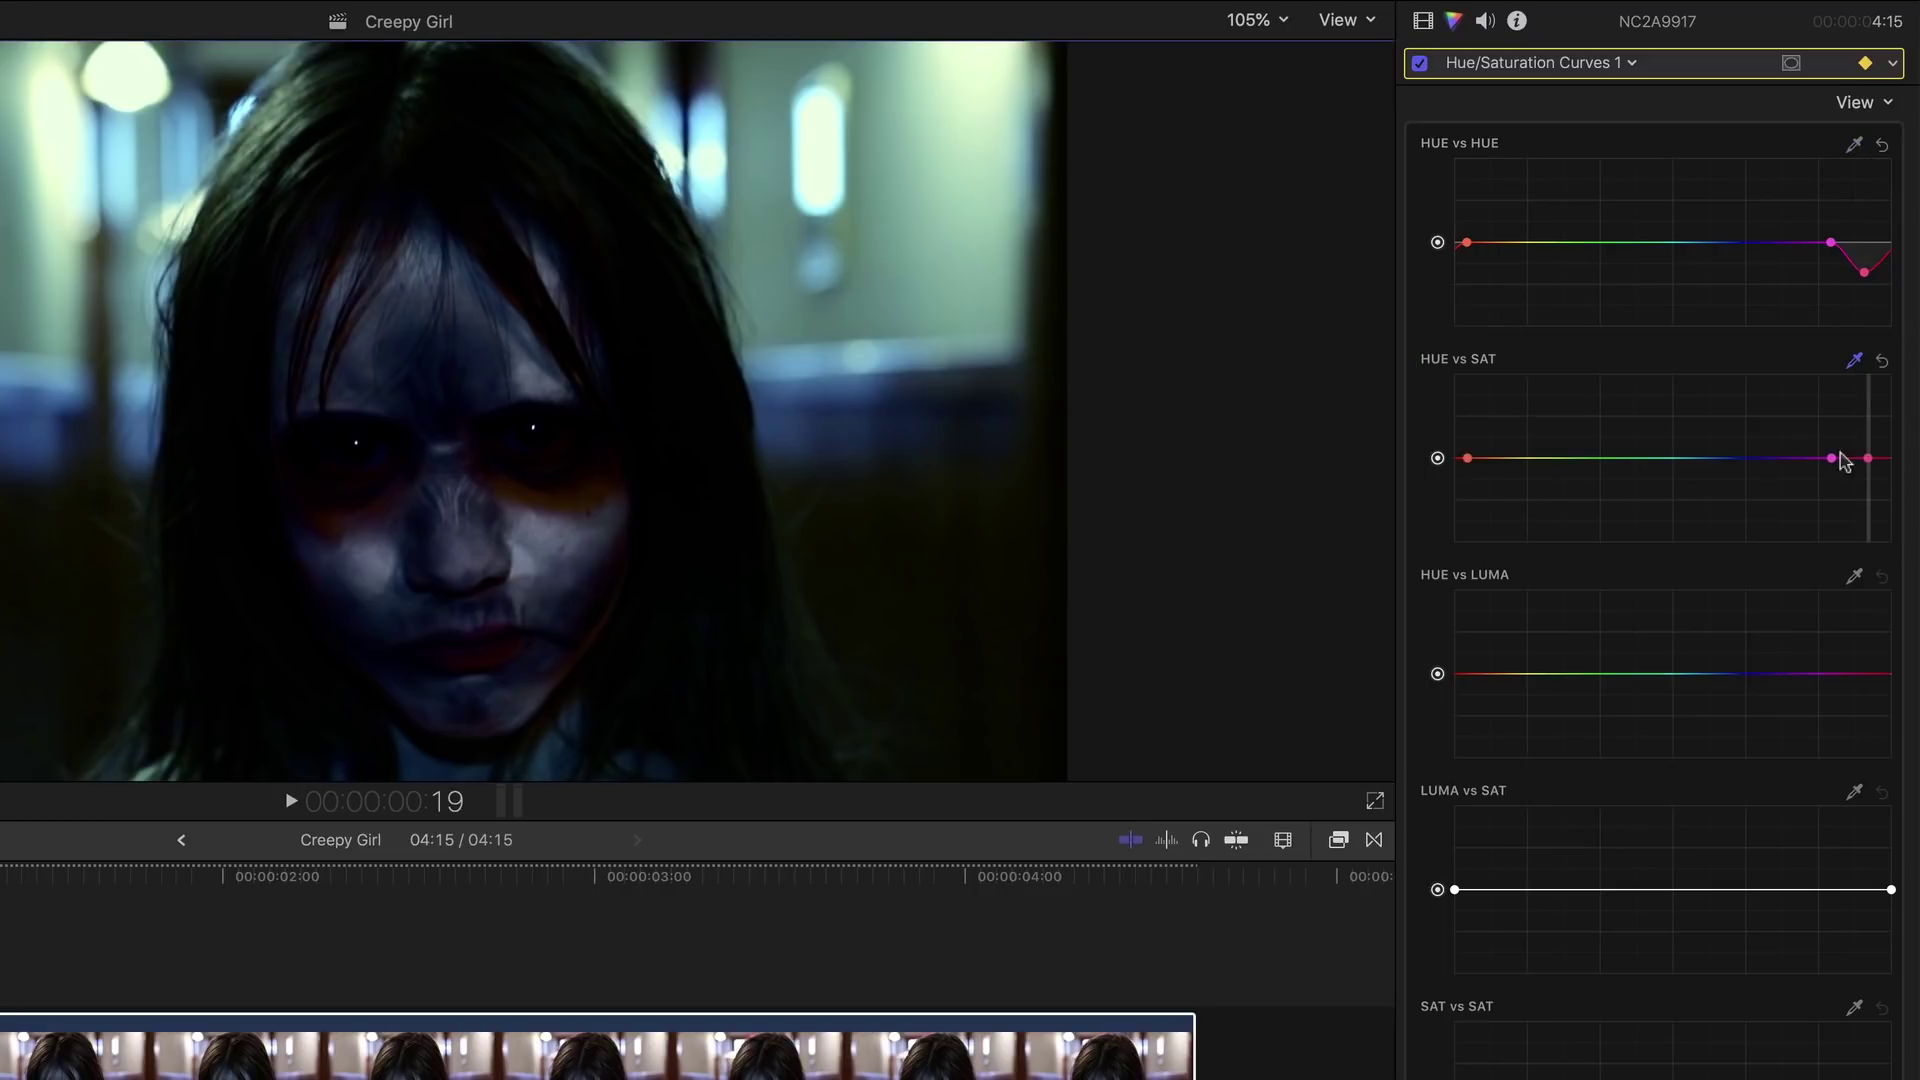
left_click_drag(1868, 459, 1866, 503)
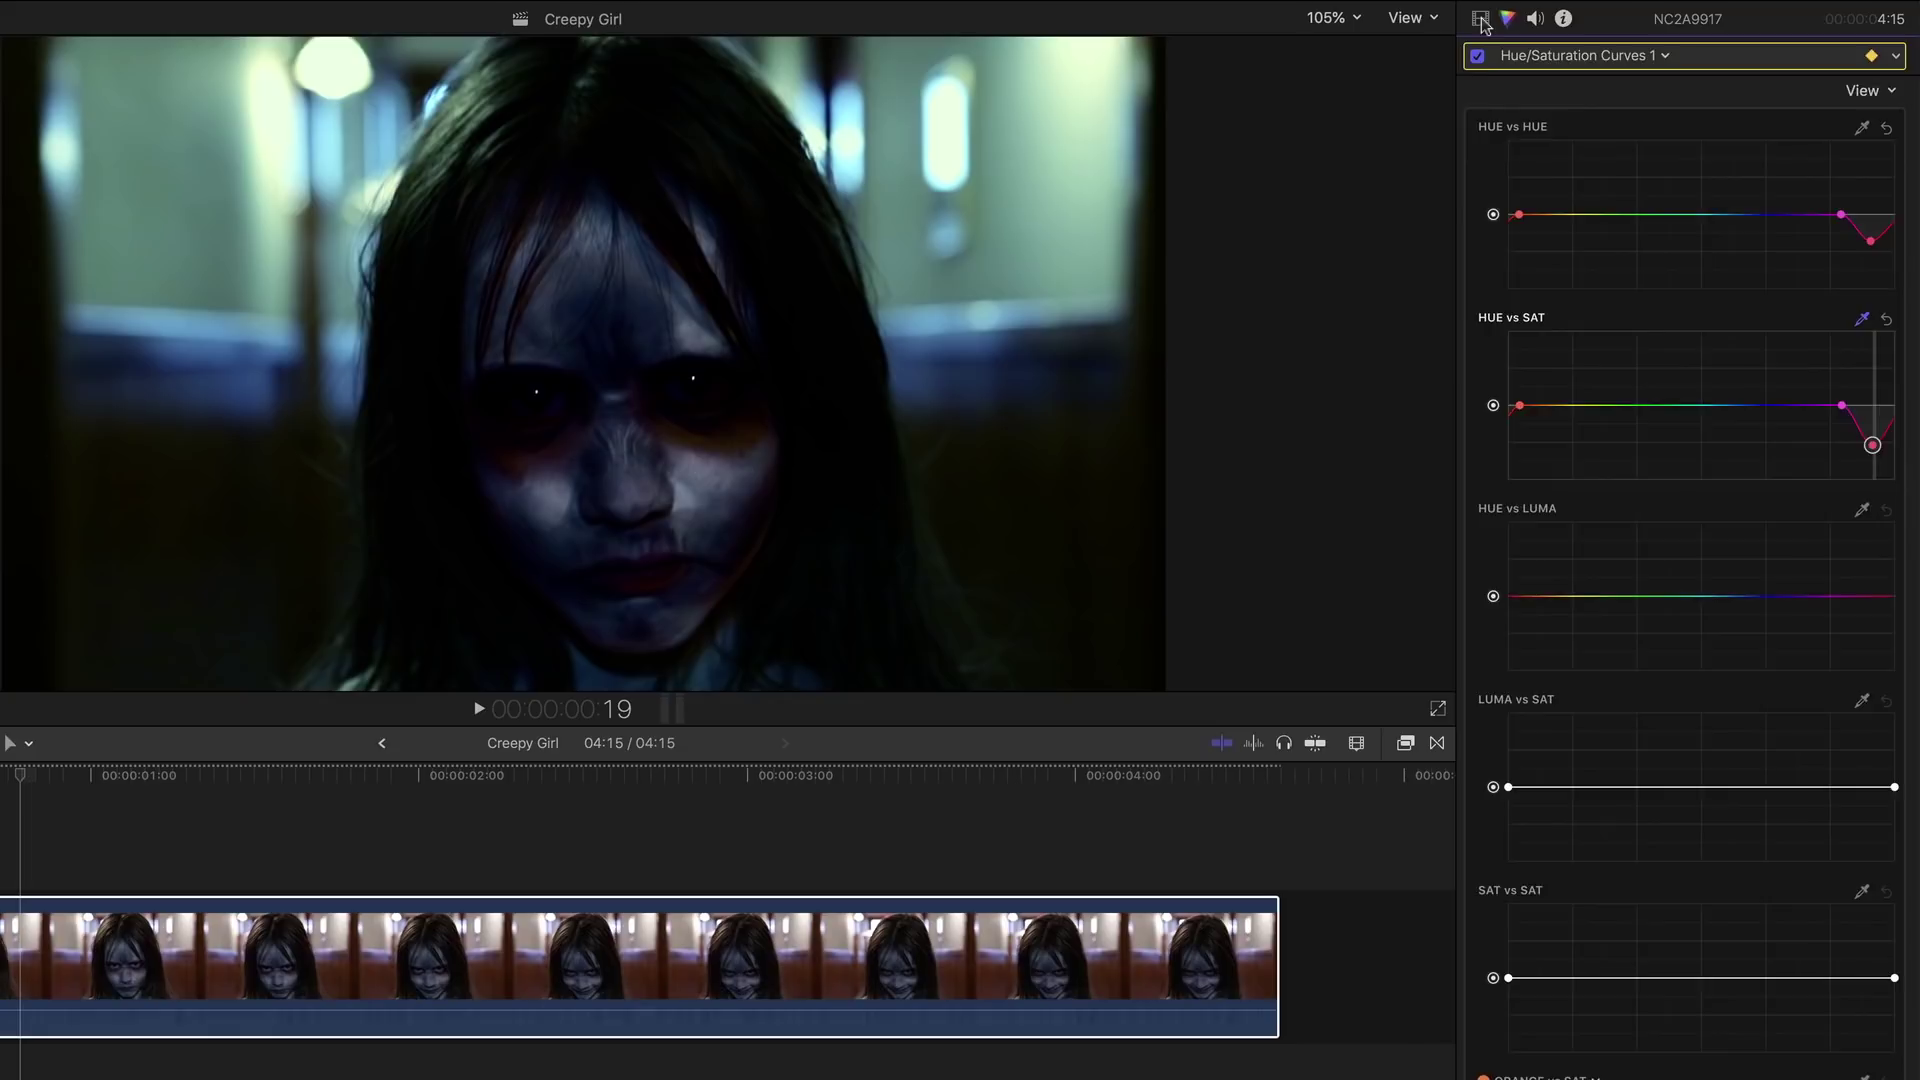
left_click(1480, 19)
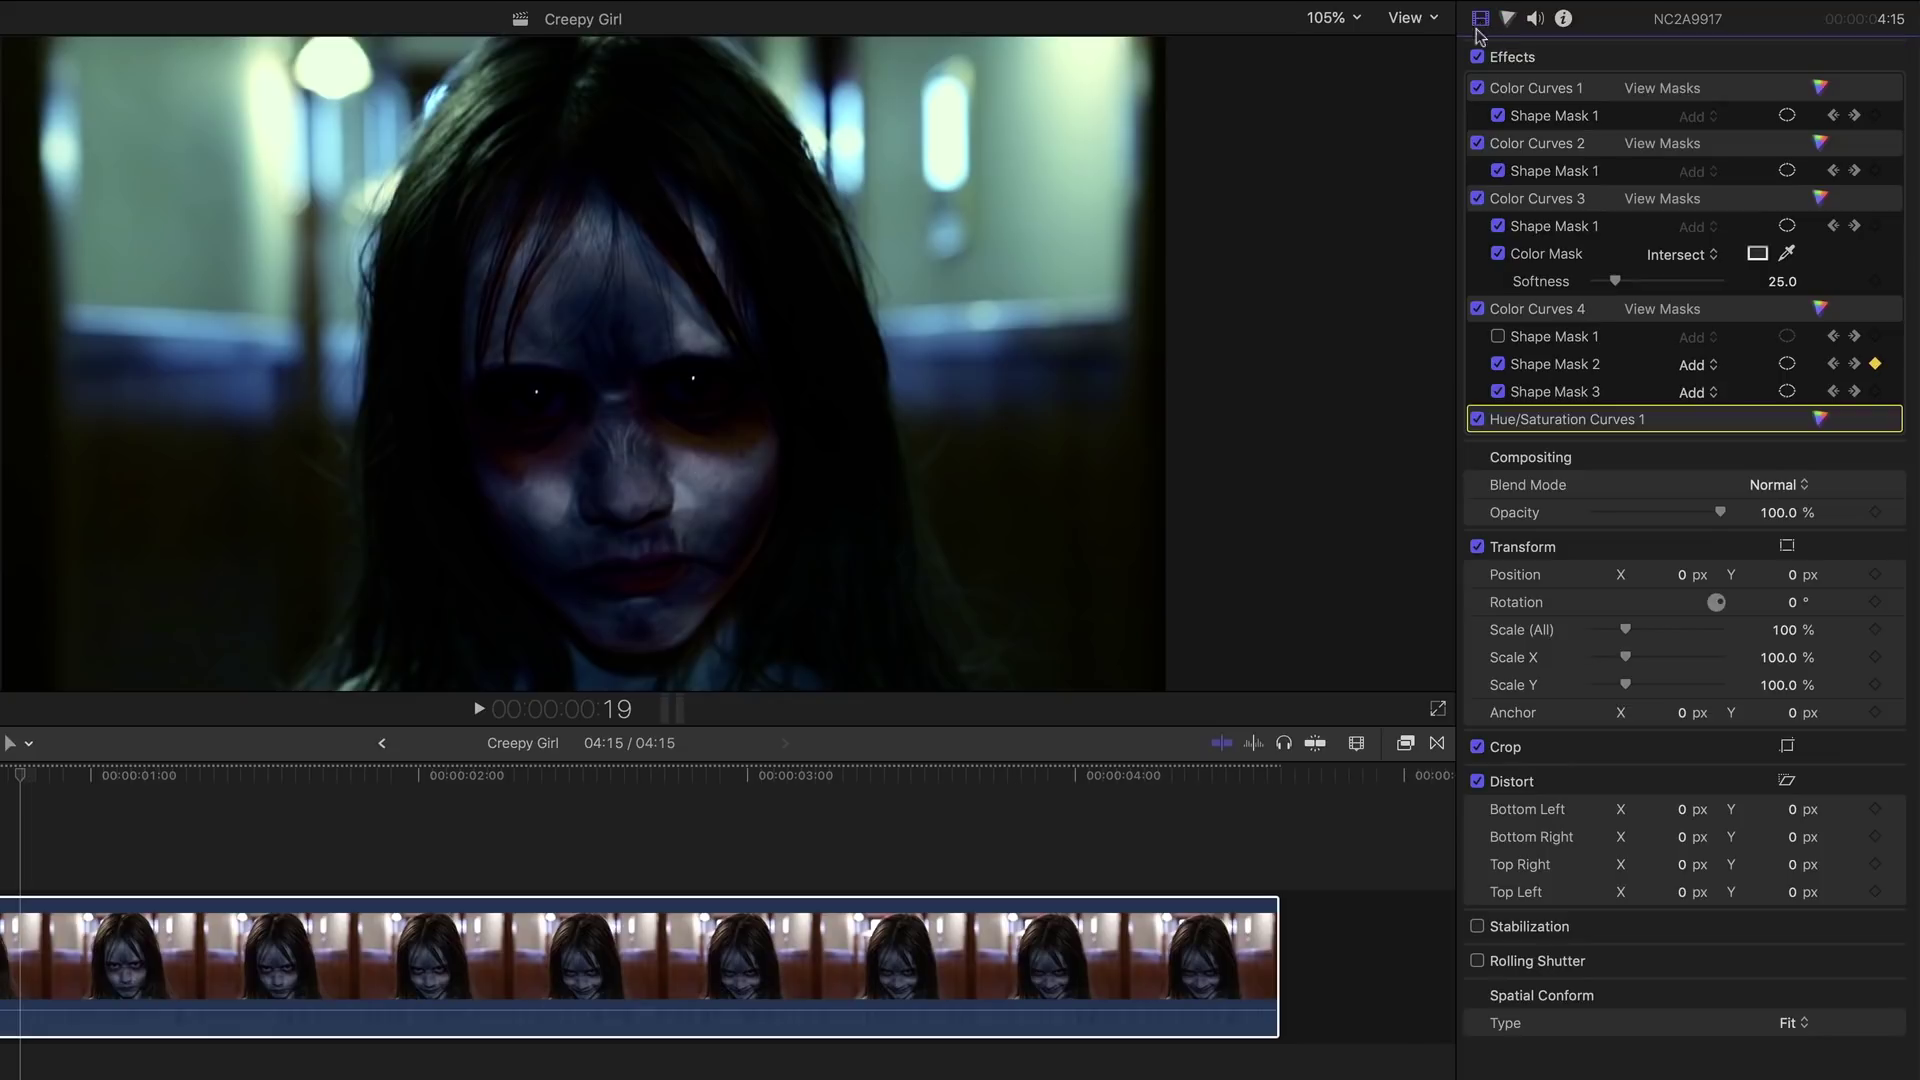
left_click(1478, 57)
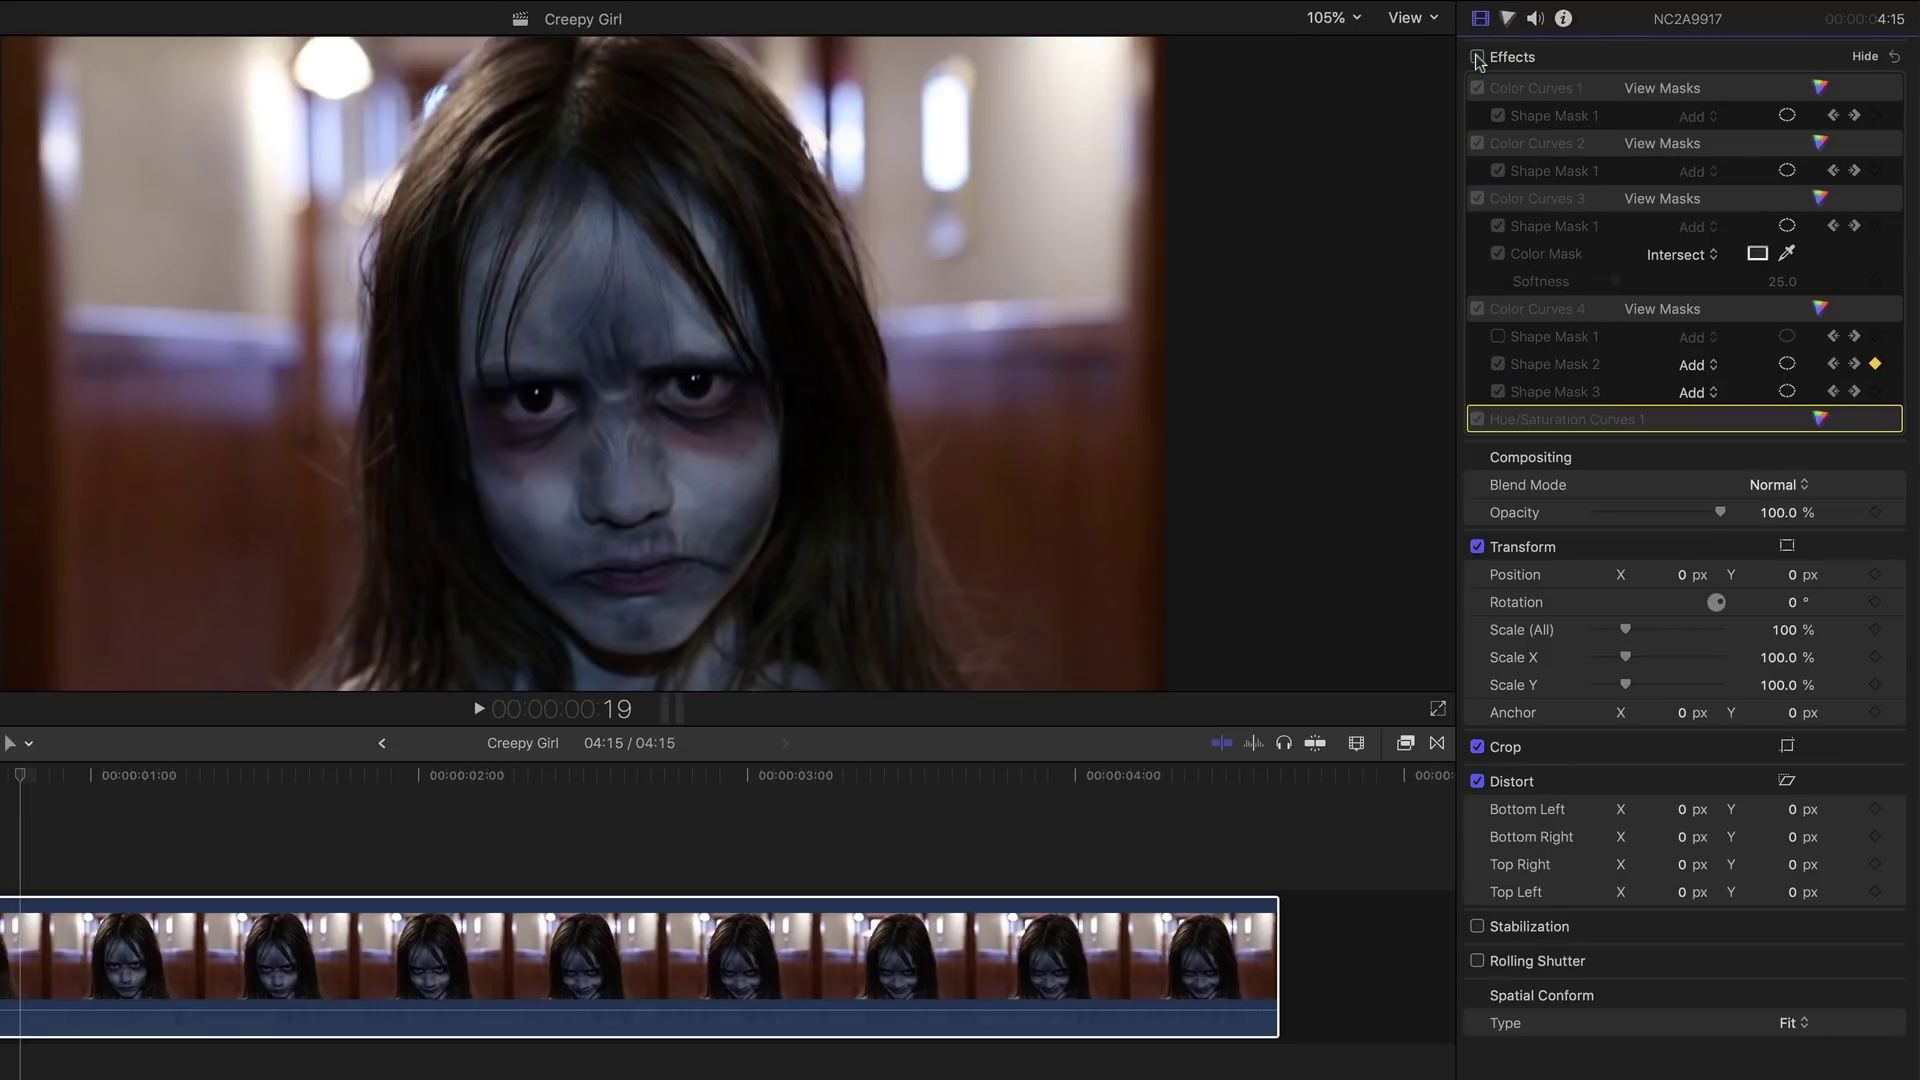
left_click(1478, 57)
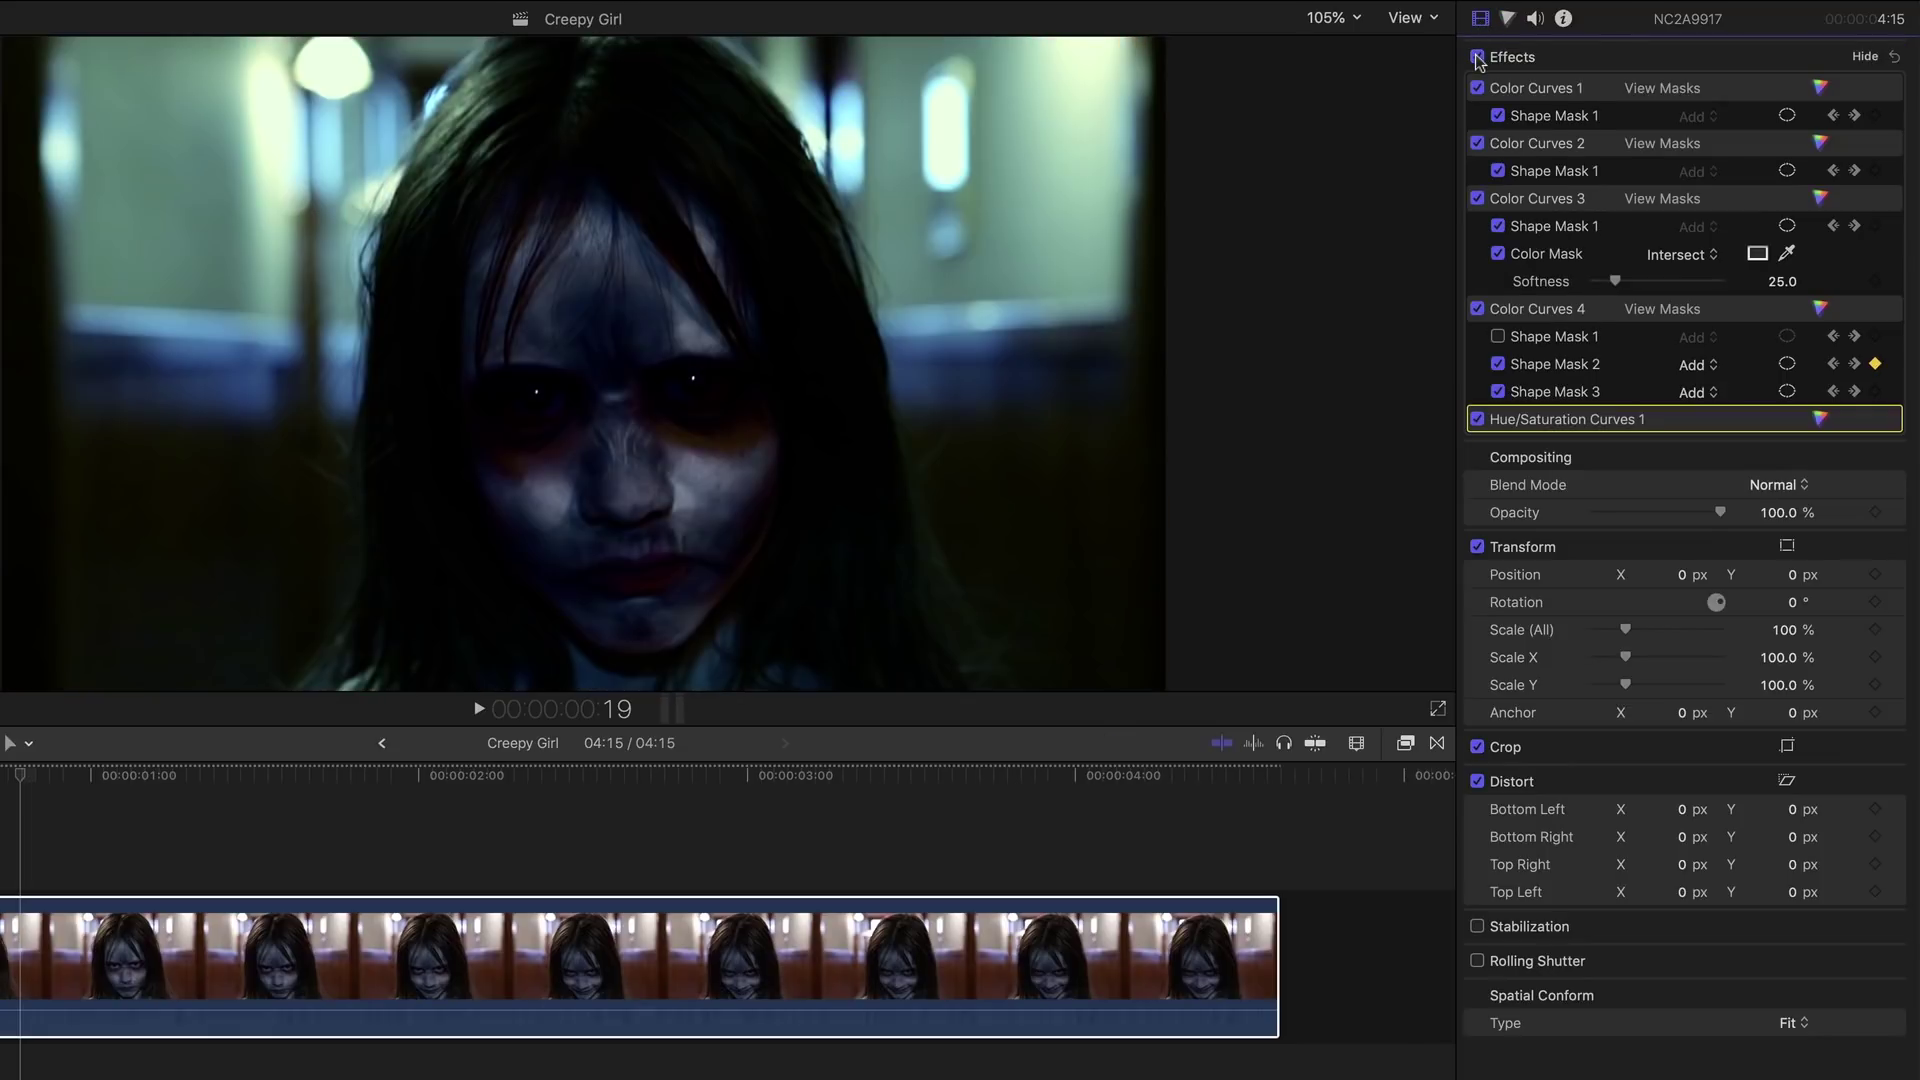
left_click(1478, 57)
left_click(1477, 57)
left_click(1478, 88)
left_click(1478, 88)
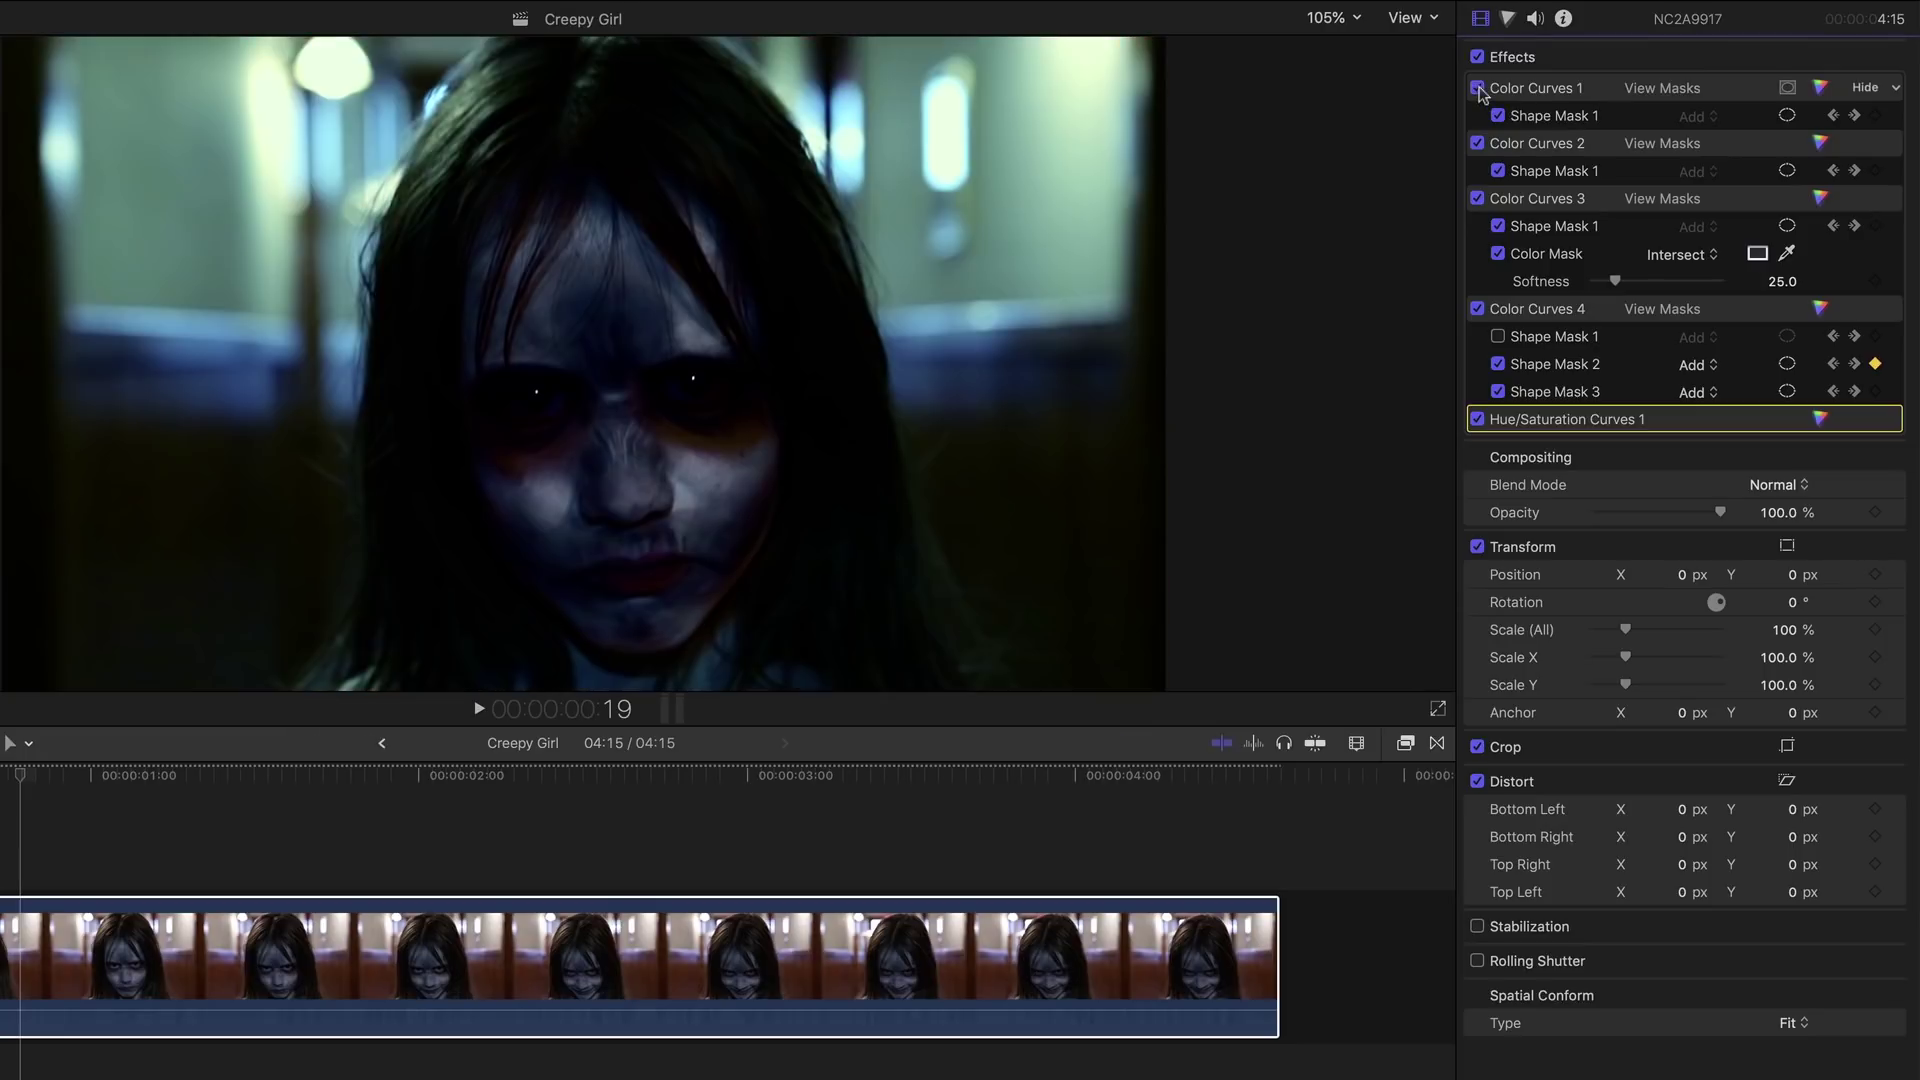
left_click(1478, 143)
left_click(1477, 143)
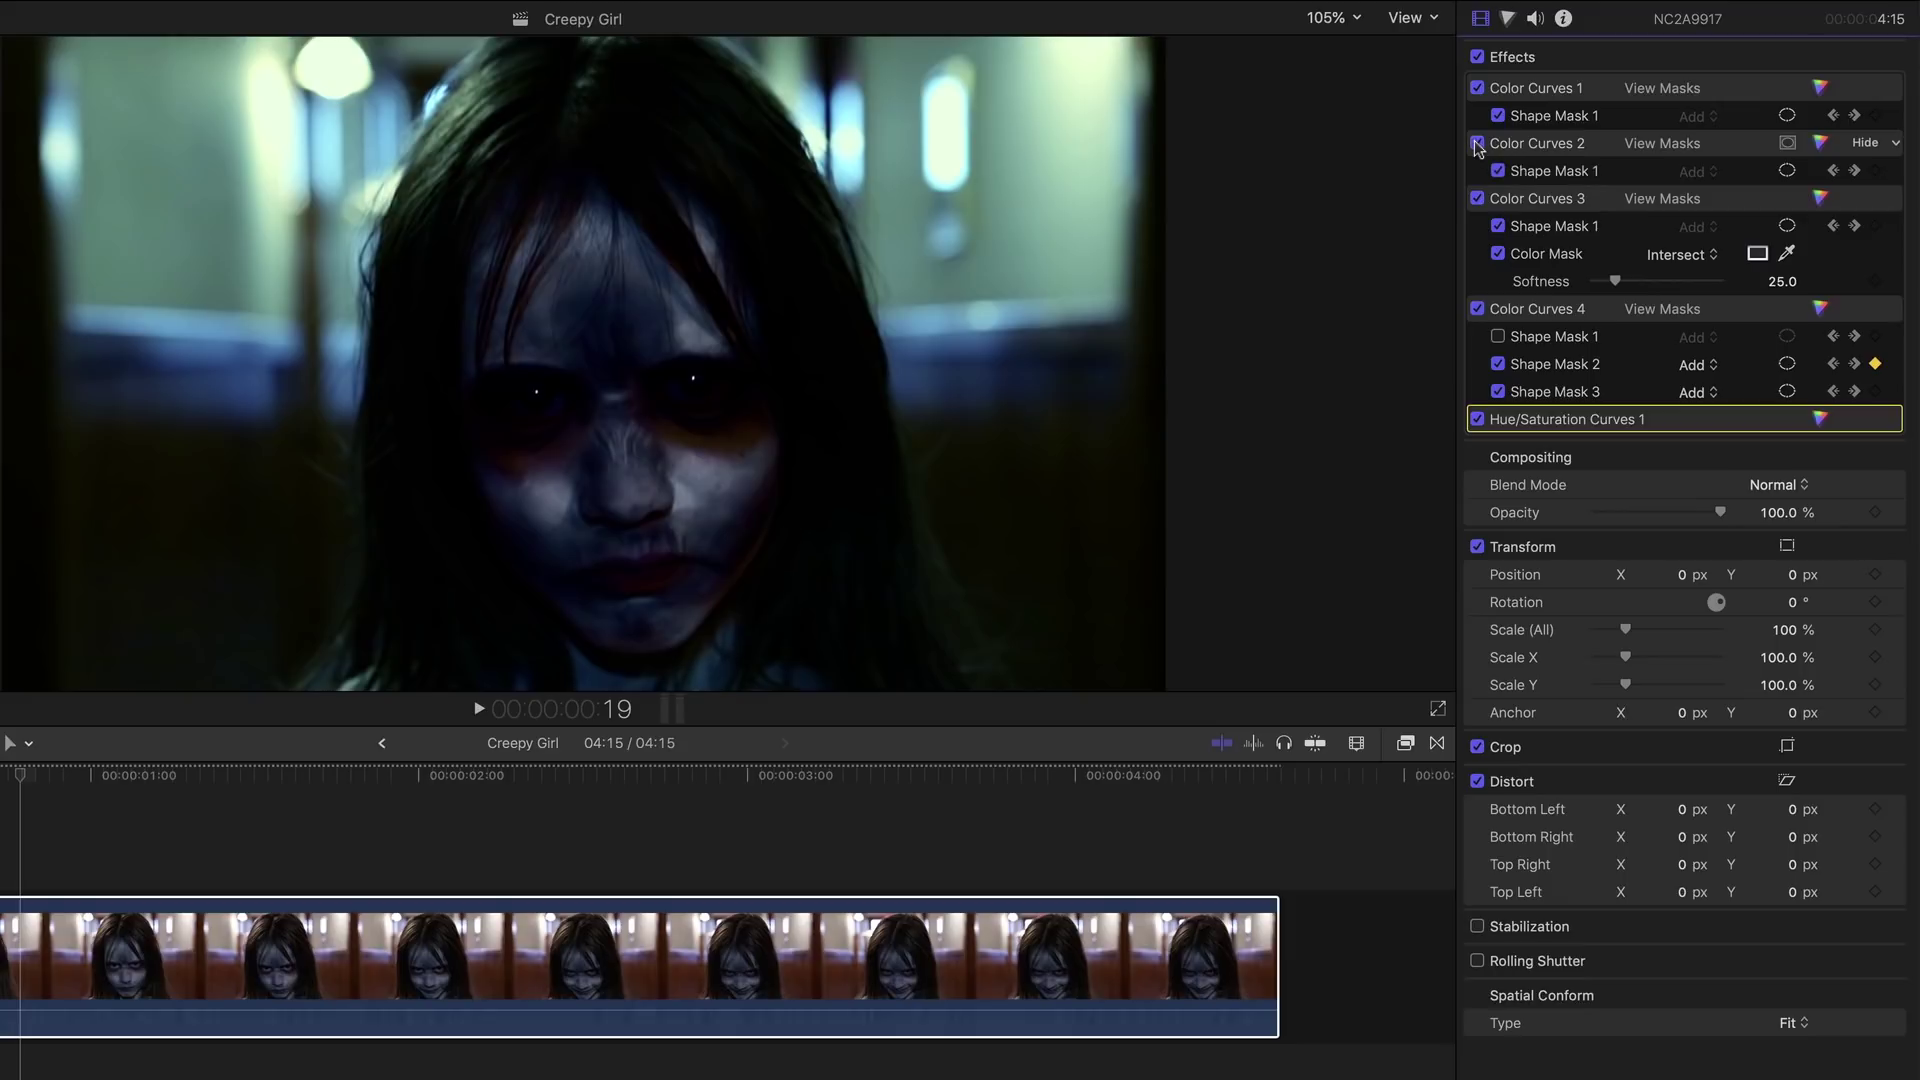
left_click(1478, 198)
left_click(1478, 198)
left_click(1477, 308)
left_click(1478, 308)
left_click(1477, 308)
left_click(1477, 308)
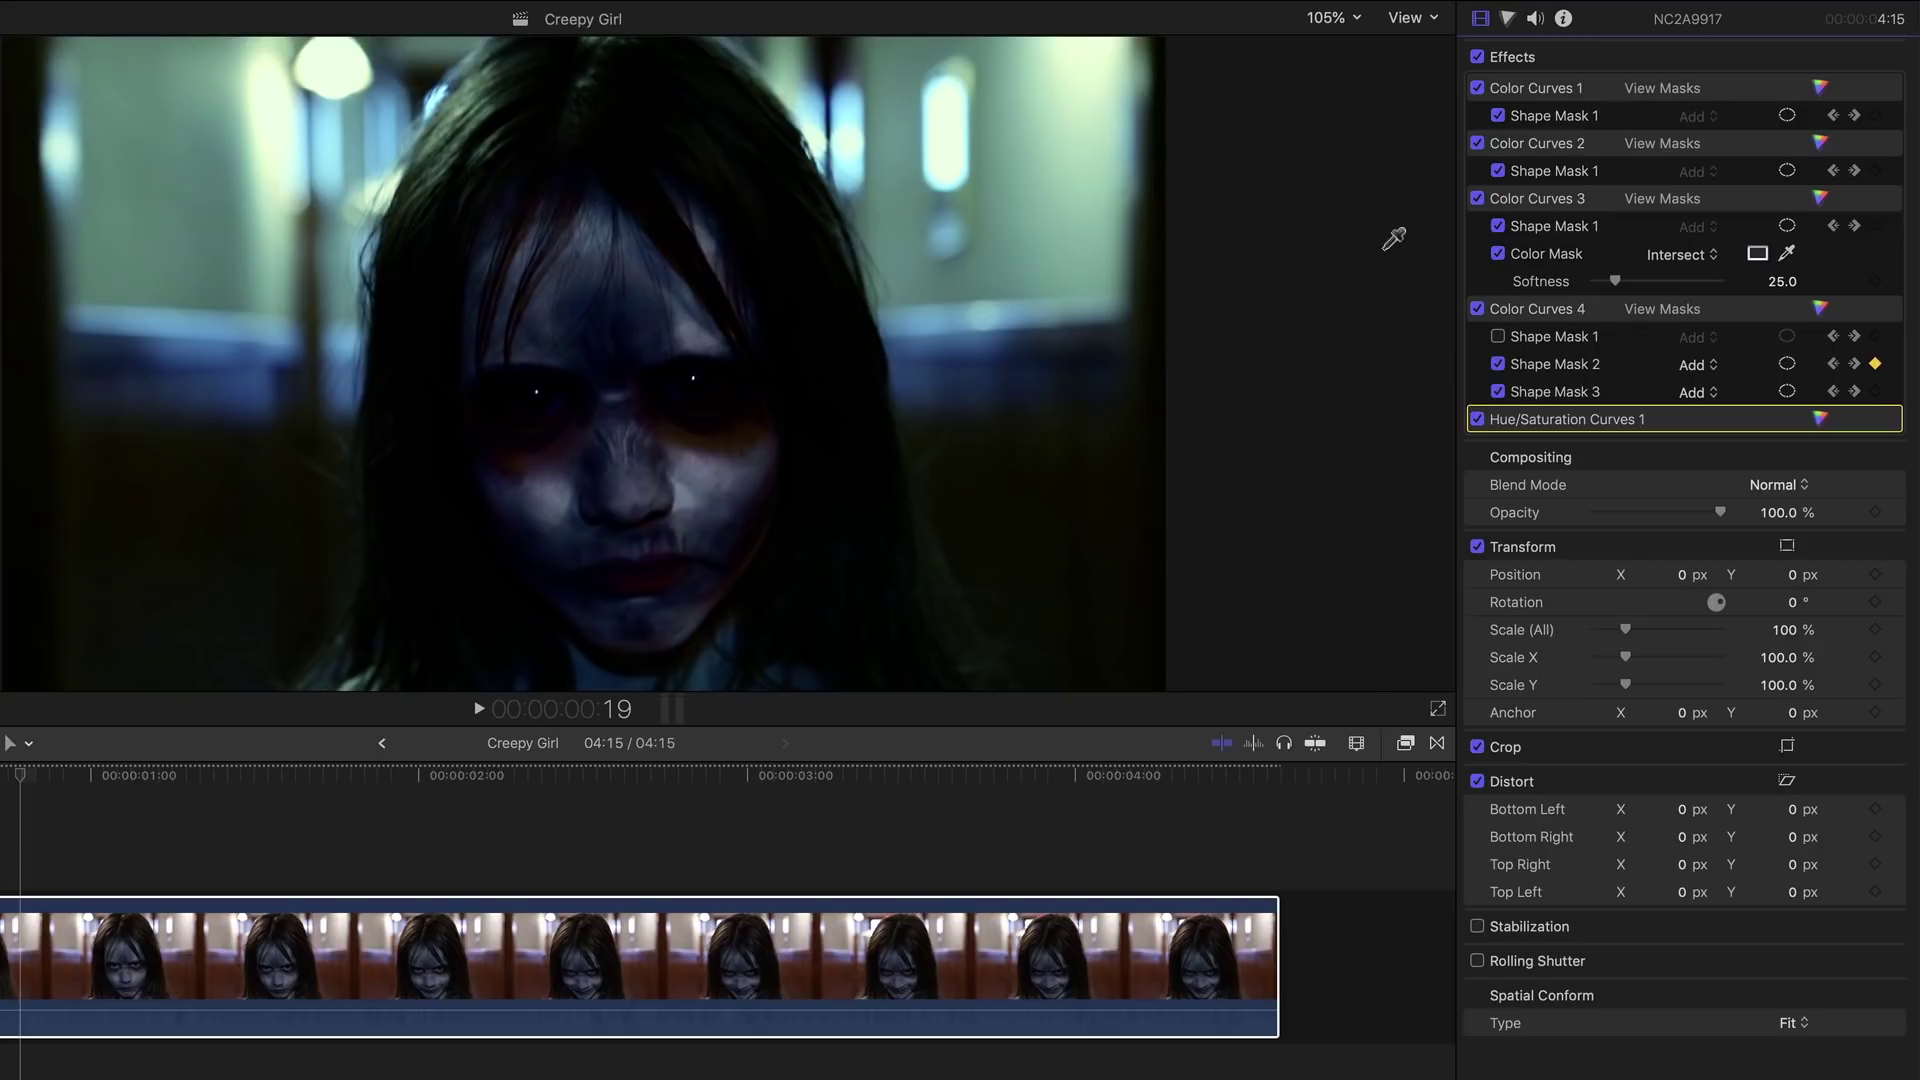